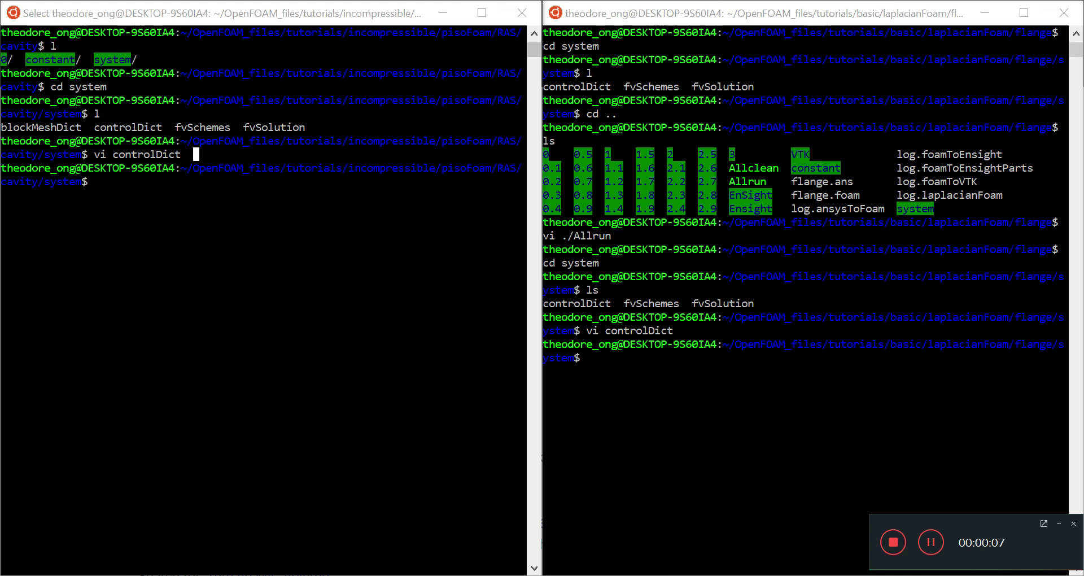
Highlight the blockMeshDict name and the flange file listing in the two case terminals.
{"action": "left_click", "coordinate": [329, 202]}
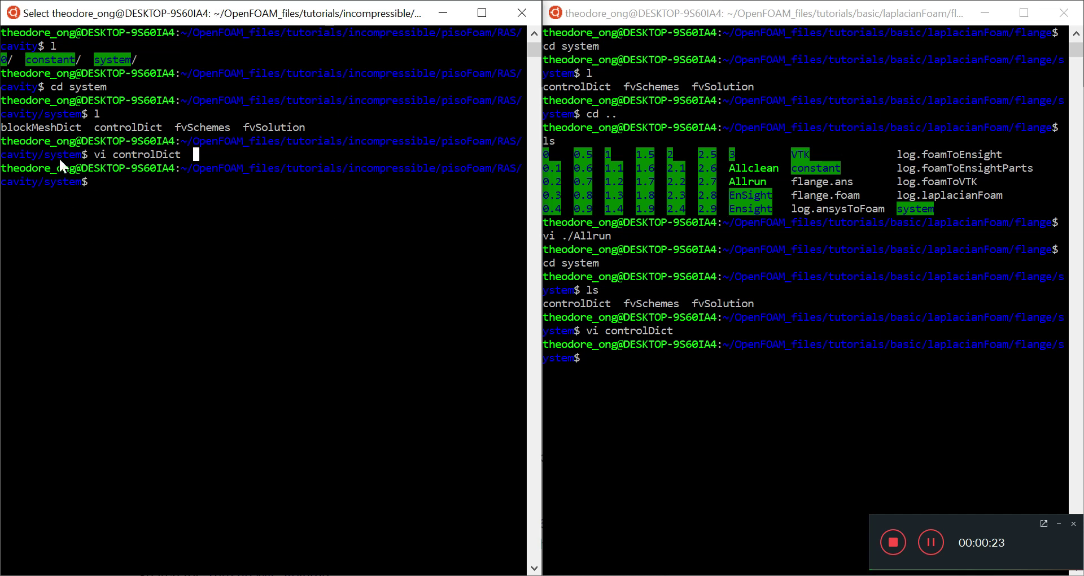
{"action": "left_click_drag", "start_coordinate": [83, 129], "coordinate": [3, 130]}
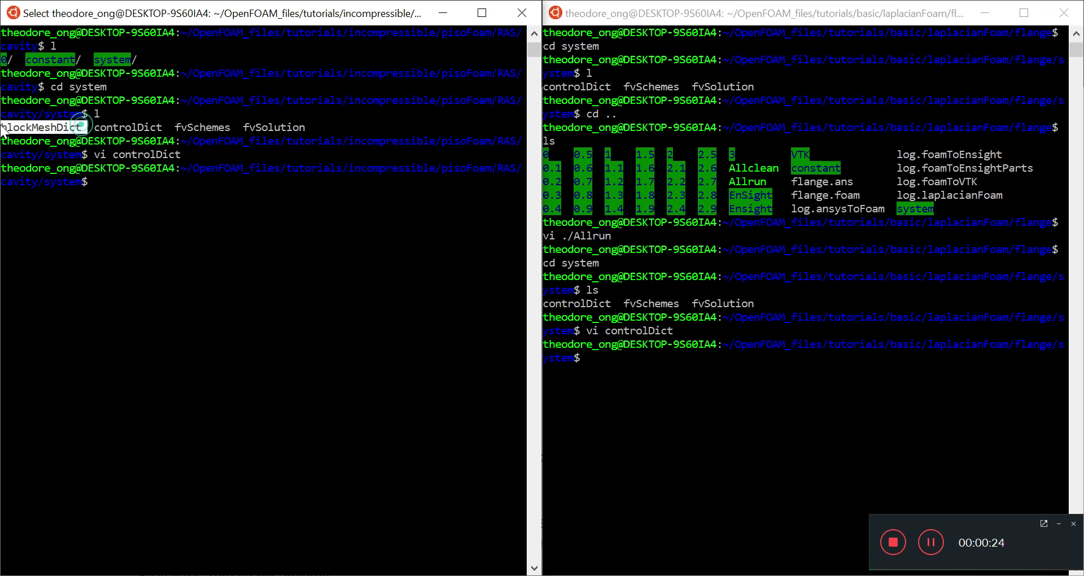
{"action": "left_click", "coordinate": [642, 183]}
{"action": "left_click_drag", "start_coordinate": [636, 117], "coordinate": [654, 362]}
{"action": "left_click", "coordinate": [663, 400]}
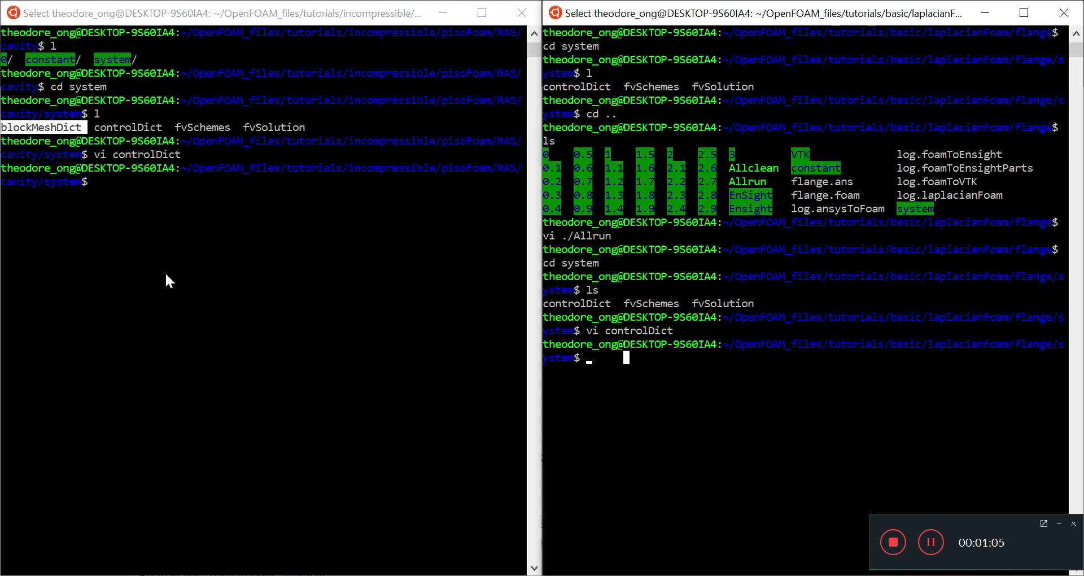
{"action": "left_click", "coordinate": [124, 179]}
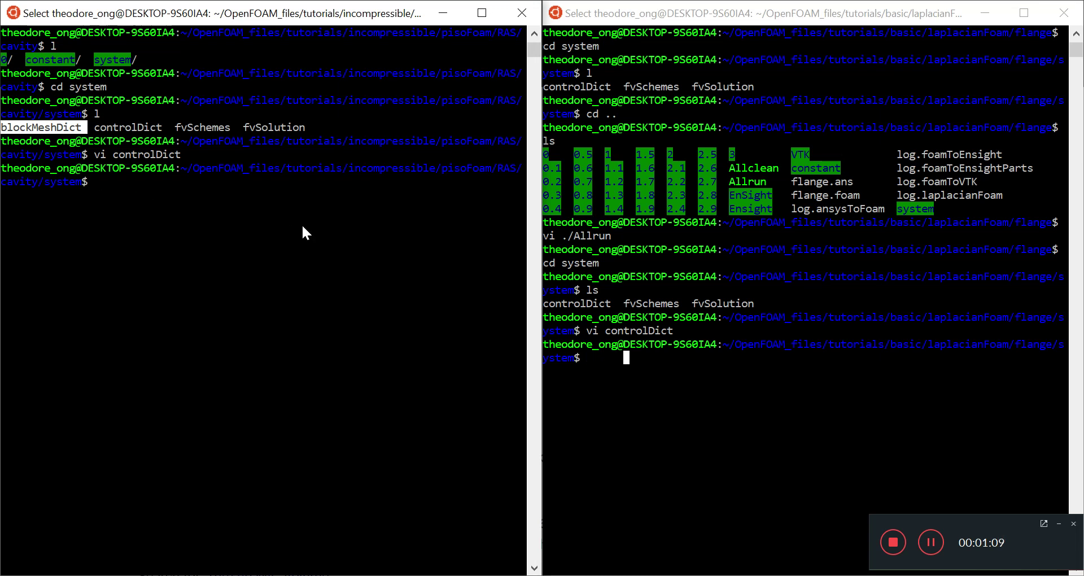
Open fvSchemes in vi for the cavity case, then for the flange case after a mistyped 'fv Schemes'.
{"action": "type", "text": "vi f"}
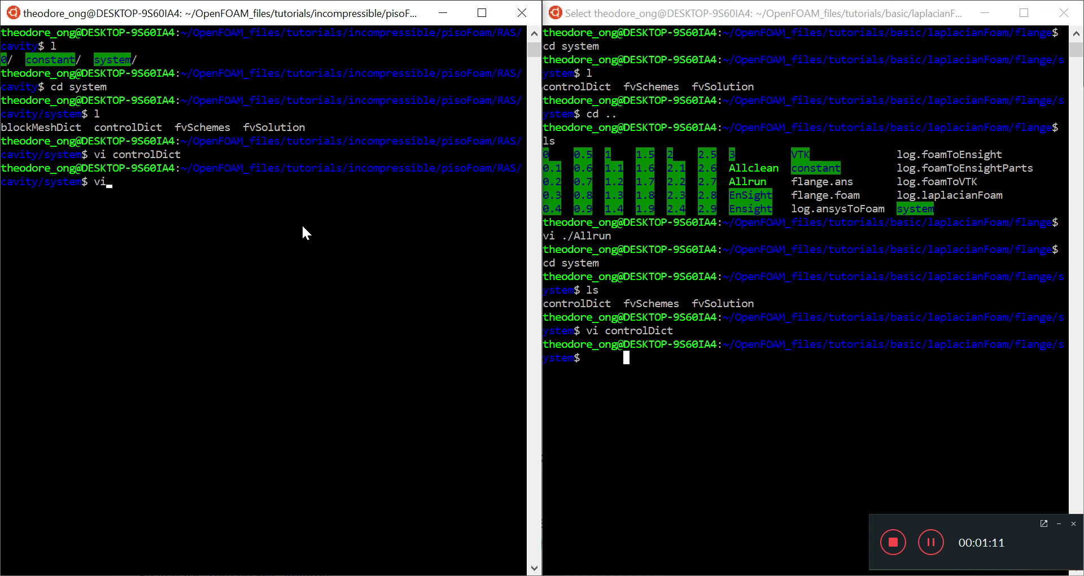
{"action": "type", "text": "vSchemes"}
{"action": "key", "text": "Return"}
{"action": "left_click", "coordinate": [667, 358]}
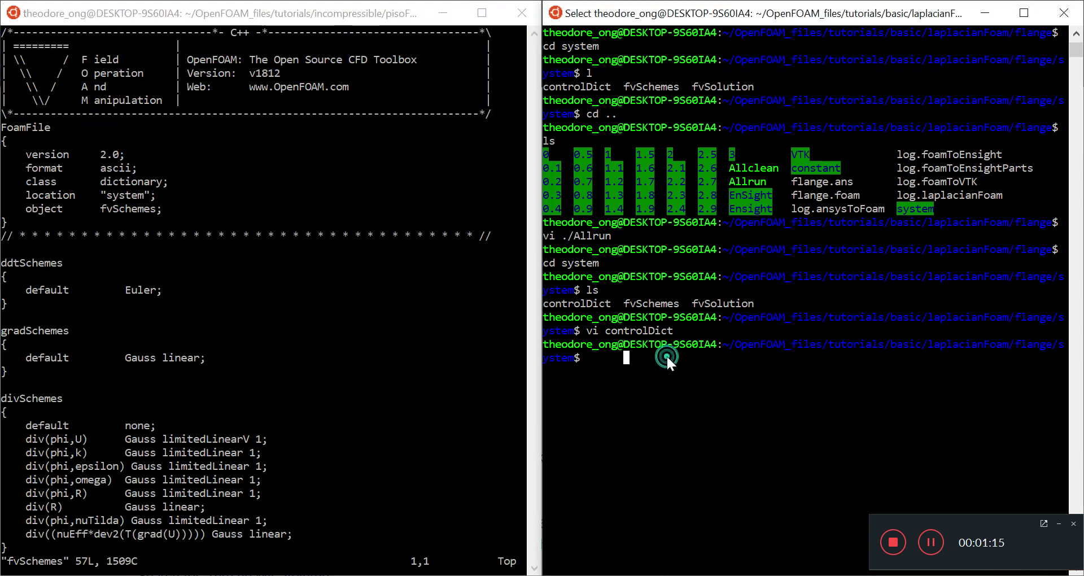
{"action": "type", "text": "fv"}
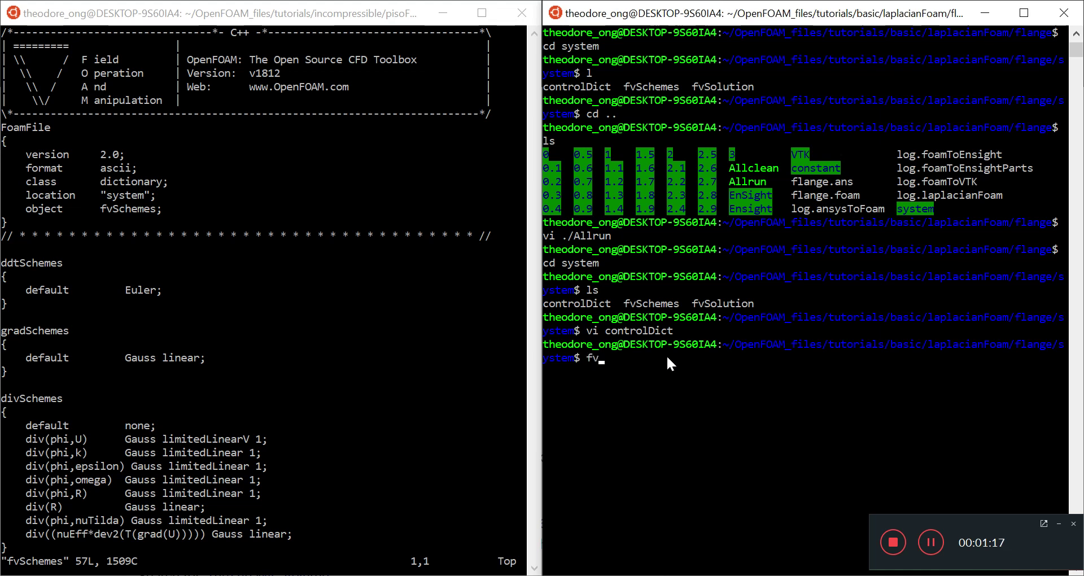
{"action": "type", "text": " Schemes"}
{"action": "key", "text": "Return"}
{"action": "type", "text": "vi f"}
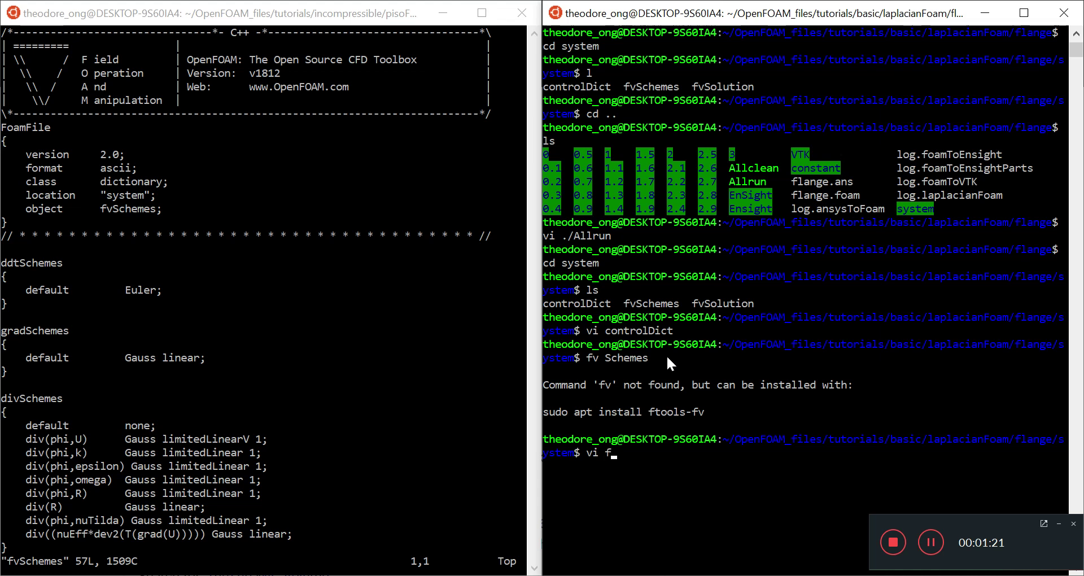
{"action": "type", "text": "vSchemes"}
{"action": "key", "text": "Return"}
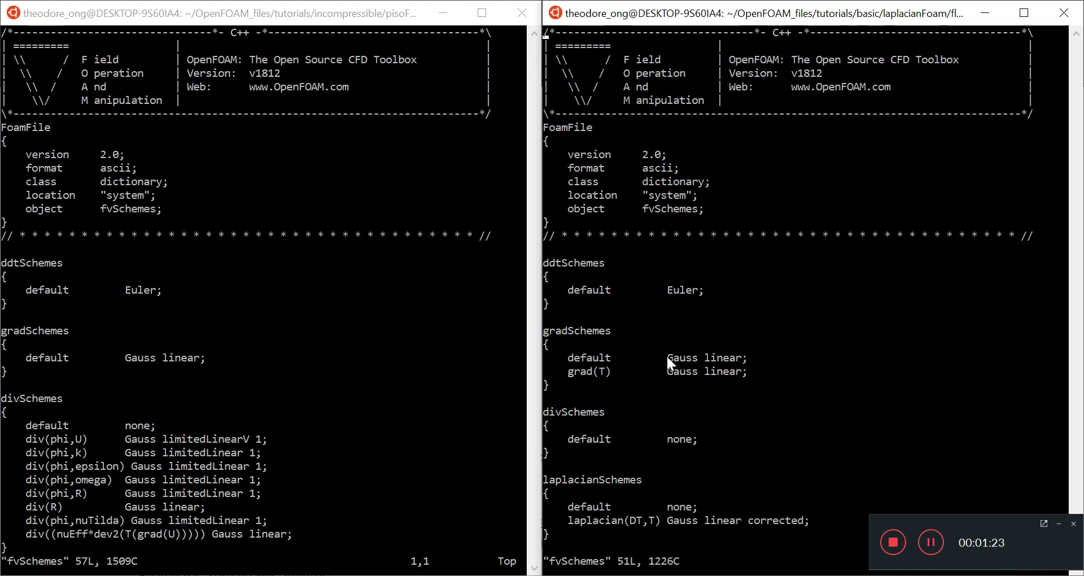
Scroll both fvSchemes files and highlight the flange grad(T) entry for comparison.
{"action": "left_click", "coordinate": [144, 213]}
{"action": "key", "text": "Down"}
{"action": "key", "text": "Down"}
{"action": "key", "text": "Down"}
{"action": "key", "text": "Down"}
{"action": "key", "text": "Down"}
{"action": "key", "text": "Down"}
{"action": "key", "text": "Down"}
{"action": "key", "text": "Down"}
{"action": "key", "text": "Down"}
{"action": "key", "text": "Down"}
{"action": "key", "text": "Down"}
{"action": "key", "text": "Down"}
{"action": "key", "text": "Down"}
{"action": "key", "text": "Down"}
{"action": "key", "text": "Down"}
{"action": "key", "text": "Down"}
{"action": "key", "text": "Down"}
{"action": "key", "text": "Down"}
{"action": "key", "text": "Down"}
{"action": "key", "text": "Down"}
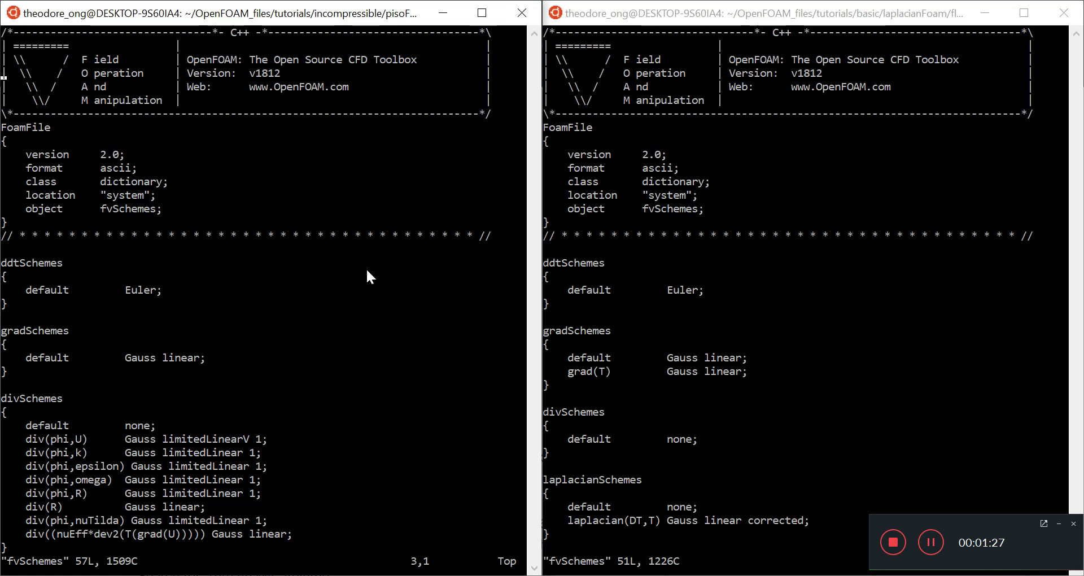
{"action": "key", "text": "Down"}
{"action": "key", "text": "Down"}
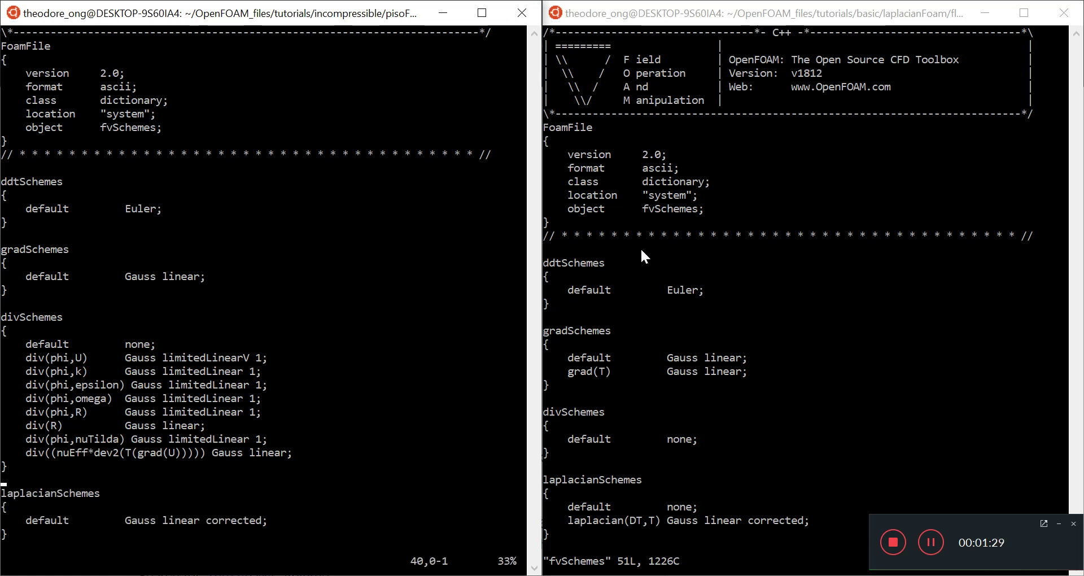
{"action": "left_click", "coordinate": [640, 248]}
{"action": "key", "text": "Down"}
{"action": "key", "text": "Down"}
{"action": "key", "text": "Down"}
{"action": "key", "text": "Down"}
{"action": "key", "text": "Down"}
{"action": "key", "text": "Down"}
{"action": "key", "text": "Down"}
{"action": "key", "text": "Down"}
{"action": "key", "text": "Down"}
{"action": "key", "text": "Down"}
{"action": "key", "text": "Down"}
{"action": "key", "text": "Down"}
{"action": "key", "text": "Down"}
{"action": "key", "text": "Down"}
{"action": "key", "text": "Down"}
{"action": "key", "text": "Down"}
{"action": "key", "text": "Down"}
{"action": "key", "text": "Down"}
{"action": "key", "text": "Down"}
{"action": "key", "text": "Down"}
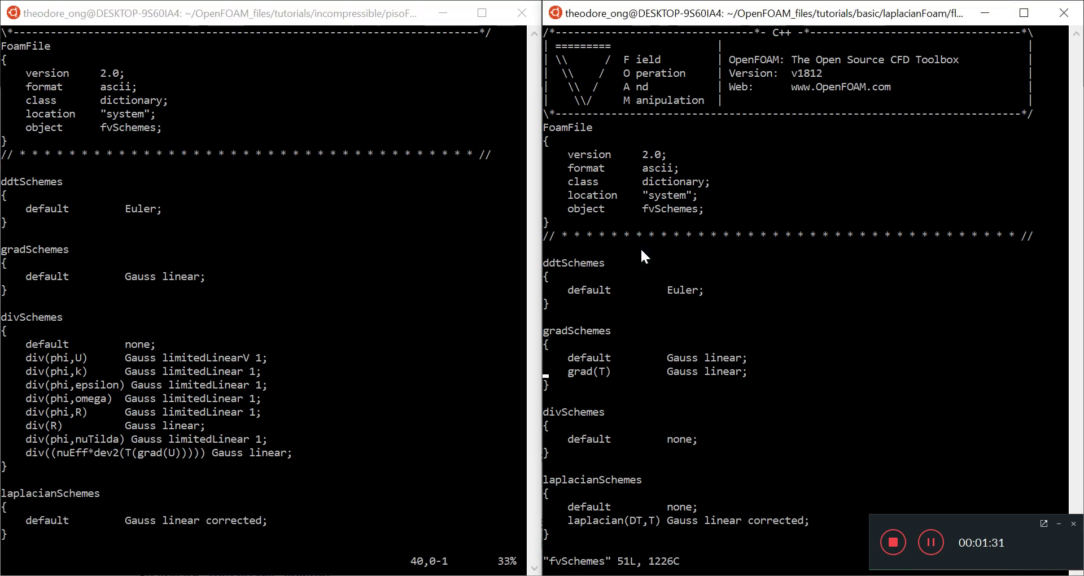
{"action": "left_click", "coordinate": [79, 290]}
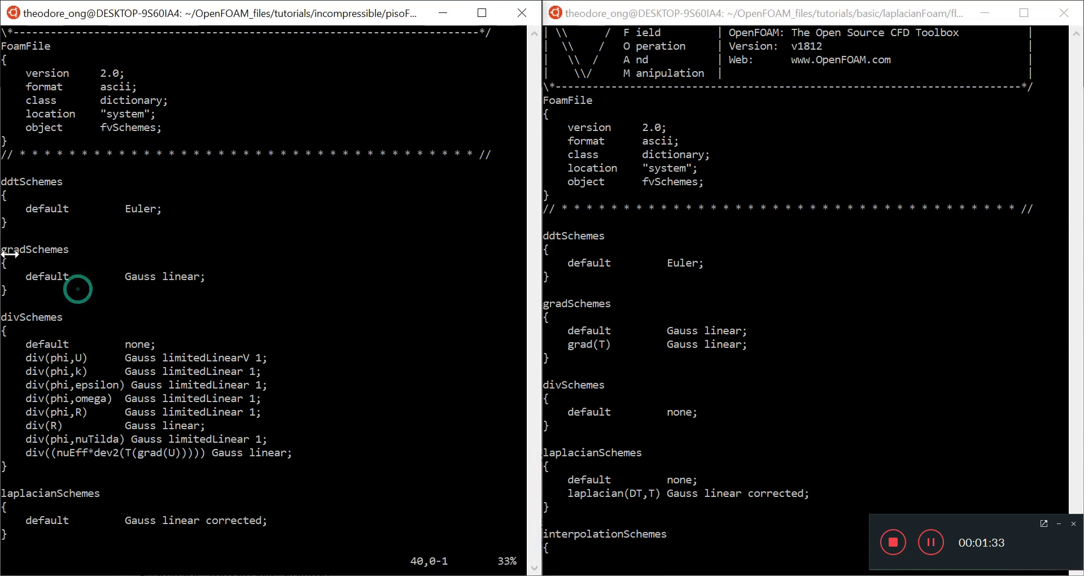
{"action": "left_click", "coordinate": [600, 344]}
{"action": "left_click_drag", "start_coordinate": [567, 342], "coordinate": [754, 348]}
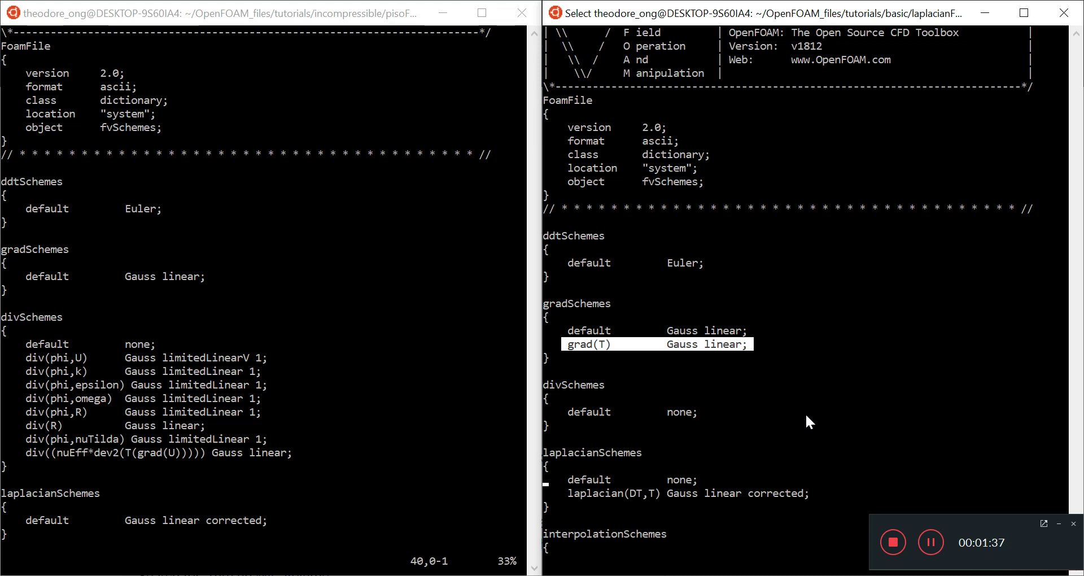
{"action": "left_click", "coordinate": [785, 382]}
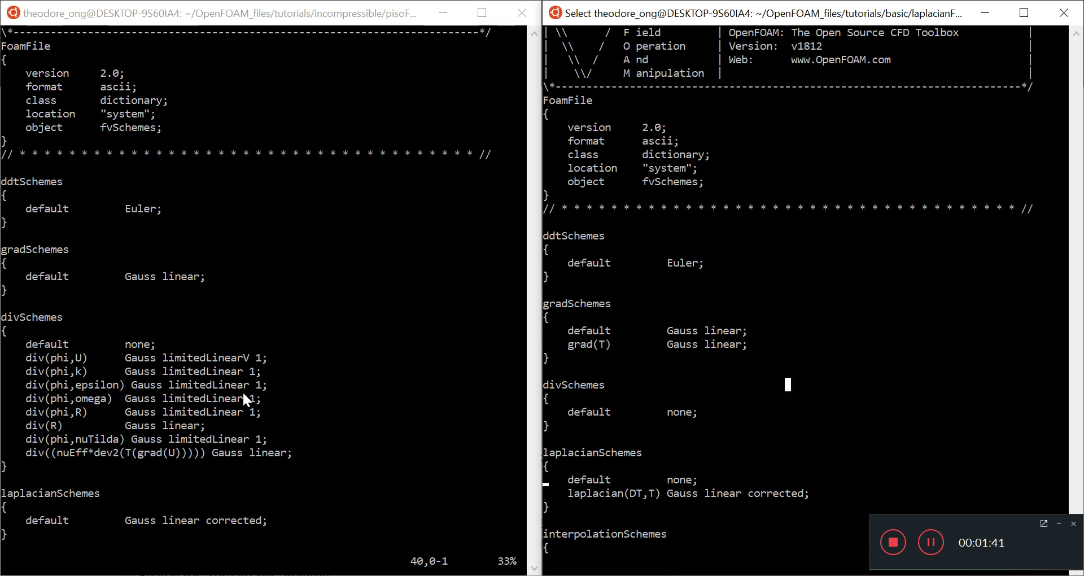
Highlight the divSchemes blocks: cavity's div entries versus flange's default none.
{"action": "left_click", "coordinate": [10, 323]}
{"action": "left_click_drag", "start_coordinate": [6, 317], "coordinate": [192, 468]}
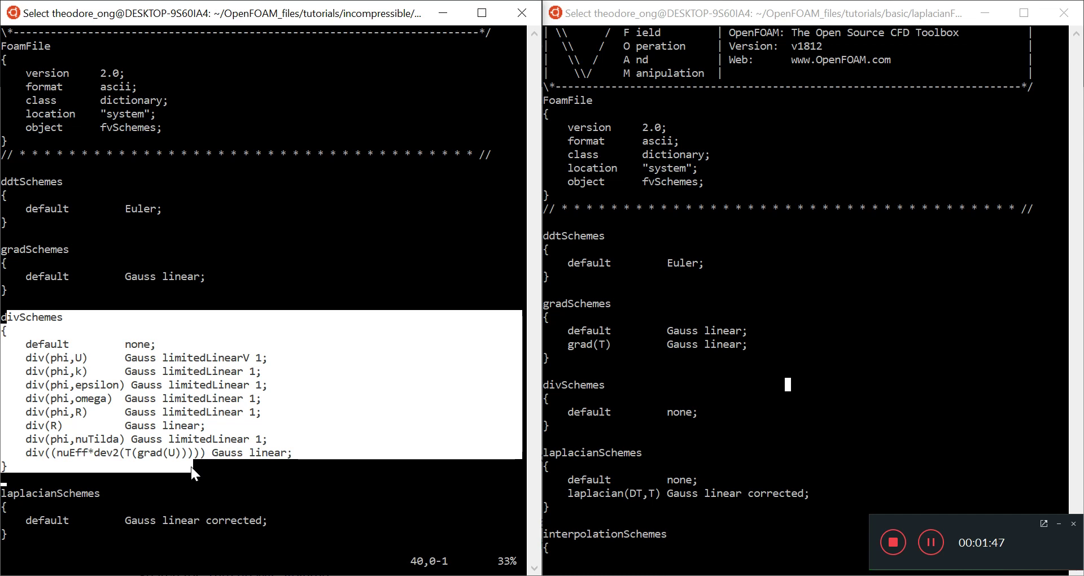
{"action": "left_click", "coordinate": [190, 466]}
{"action": "left_click_drag", "start_coordinate": [280, 468], "coordinate": [4, 344]}
{"action": "left_click", "coordinate": [747, 450]}
{"action": "left_click", "coordinate": [696, 422]}
{"action": "left_click_drag", "start_coordinate": [681, 425], "coordinate": [525, 385]}
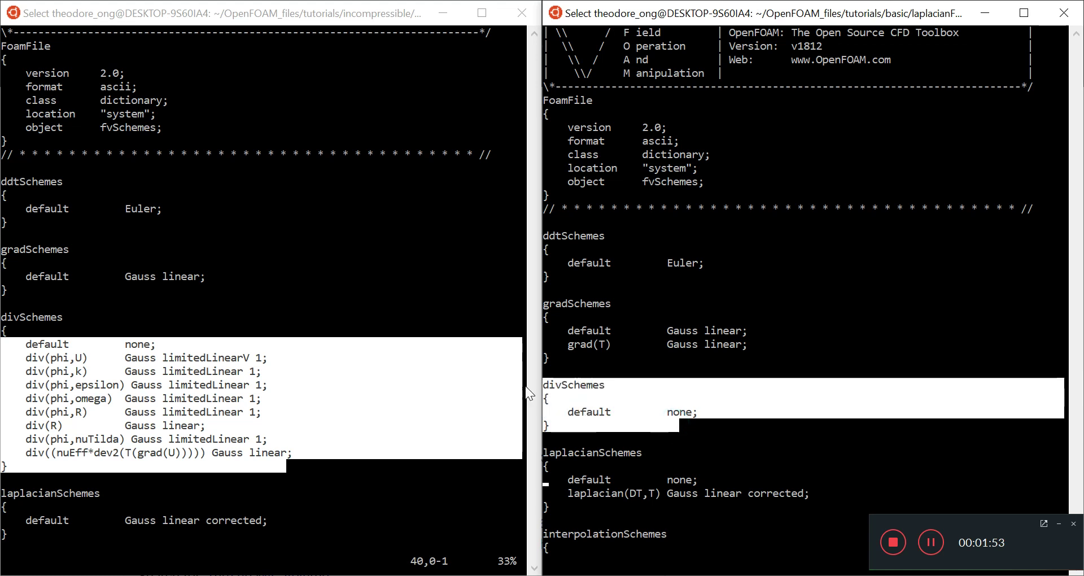
{"action": "left_click", "coordinate": [345, 431]}
{"action": "left_click", "coordinate": [405, 448]}
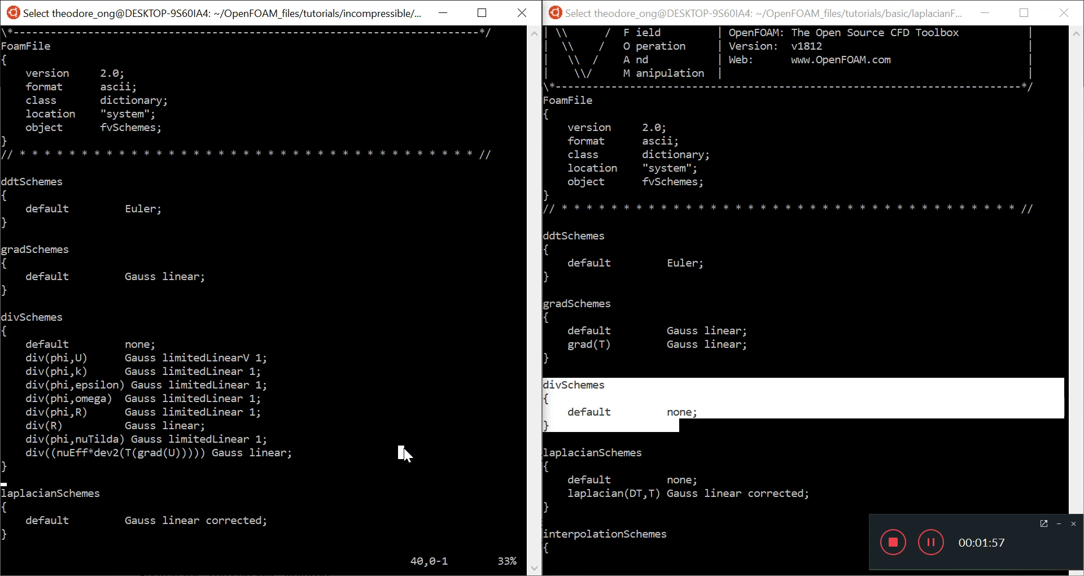
{"action": "key", "text": "Down"}
{"action": "key", "text": "Down"}
{"action": "key", "text": "Down"}
{"action": "key", "text": "Down"}
{"action": "key", "text": "Down"}
Scroll the cavity file to its end and highlight flange's laplacian(DT,T) entry.
{"action": "key", "text": "Down"}
{"action": "key", "text": "Down"}
{"action": "key", "text": "Down"}
{"action": "key", "text": "Down"}
{"action": "key", "text": "Down"}
{"action": "key", "text": "Down"}
{"action": "key", "text": "Down"}
{"action": "key", "text": "Down"}
{"action": "key", "text": "Down"}
{"action": "key", "text": "Down"}
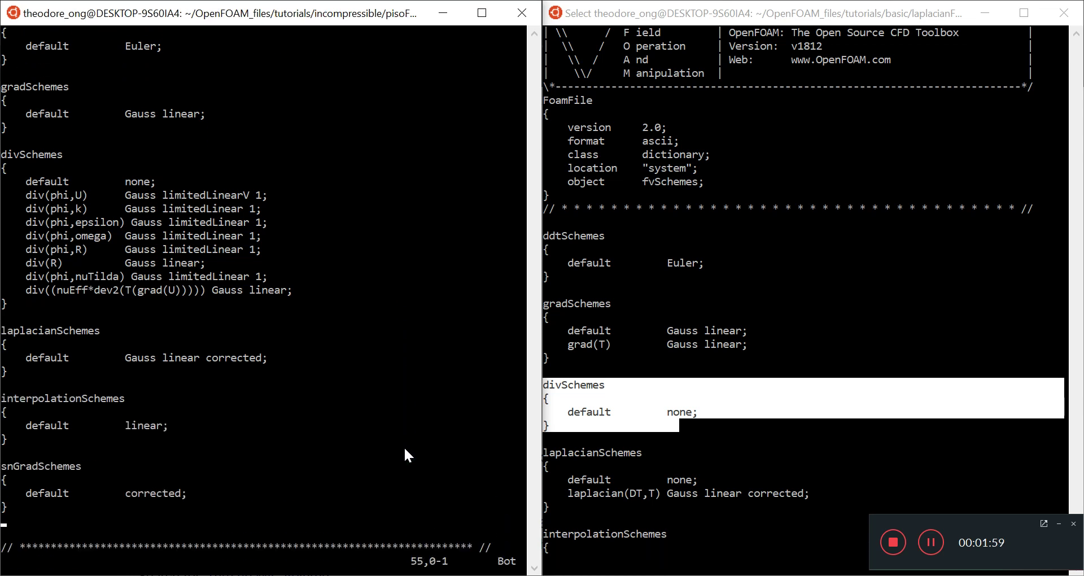
{"action": "left_click", "coordinate": [759, 399]}
{"action": "left_click", "coordinate": [759, 399]}
{"action": "key", "text": "Down"}
{"action": "key", "text": "Down"}
{"action": "key", "text": "Down"}
{"action": "key", "text": "Down"}
{"action": "key", "text": "Down"}
{"action": "key", "text": "Down"}
{"action": "key", "text": "Down"}
{"action": "key", "text": "Down"}
{"action": "key", "text": "Down"}
{"action": "key", "text": "Down"}
{"action": "key", "text": "Down"}
{"action": "key", "text": "Down"}
{"action": "key", "text": "Down"}
{"action": "key", "text": "Down"}
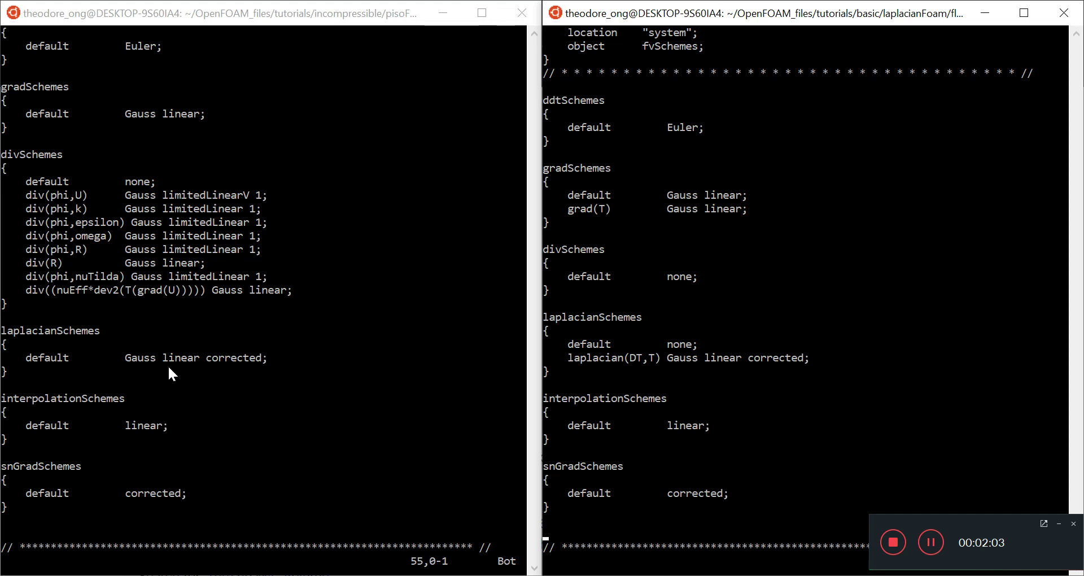
{"action": "left_click_drag", "start_coordinate": [576, 358], "coordinate": [769, 361]}
{"action": "left_click", "coordinate": [638, 360]}
{"action": "left_click", "coordinate": [802, 384]}
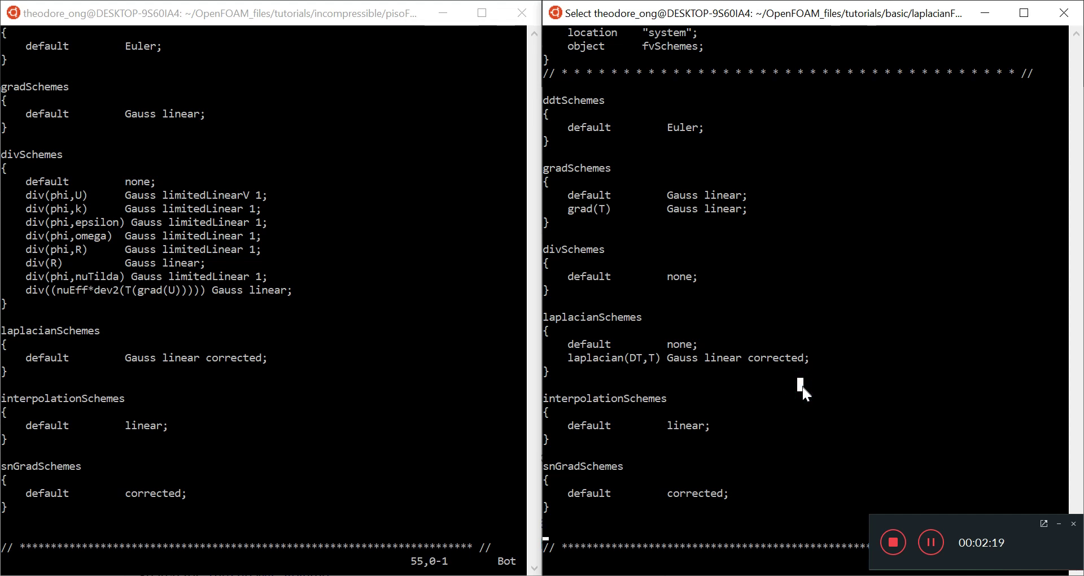
Compare laplacianSchemes: cavity's default Gauss linear corrected against flange's laplacian(DT,T) Gauss linear corrected.
{"action": "left_click", "coordinate": [361, 356]}
{"action": "left_click", "coordinate": [36, 360]}
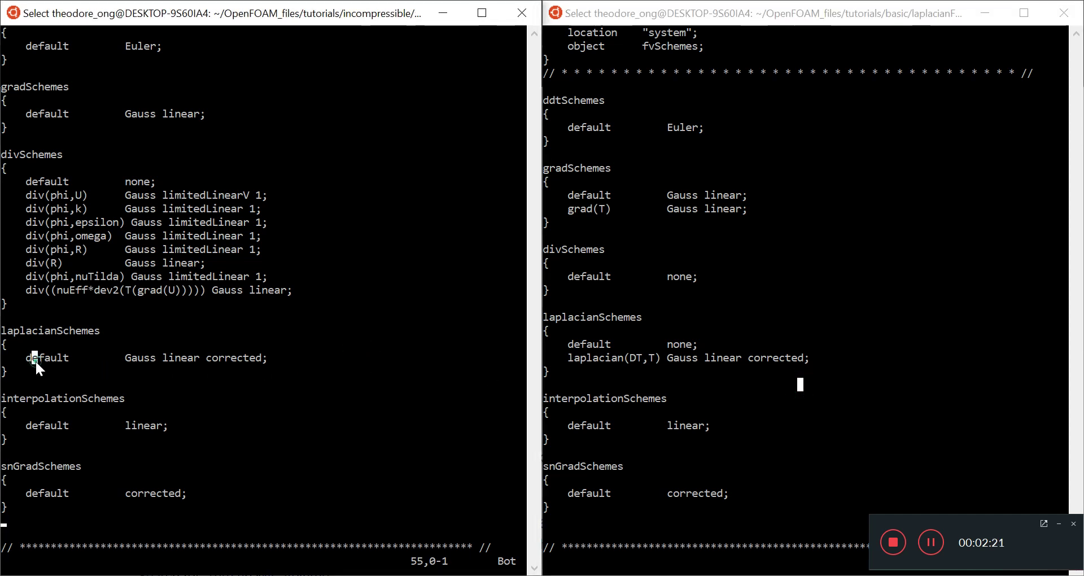
{"action": "left_click_drag", "start_coordinate": [80, 368], "coordinate": [282, 357]}
{"action": "left_click", "coordinate": [790, 388]}
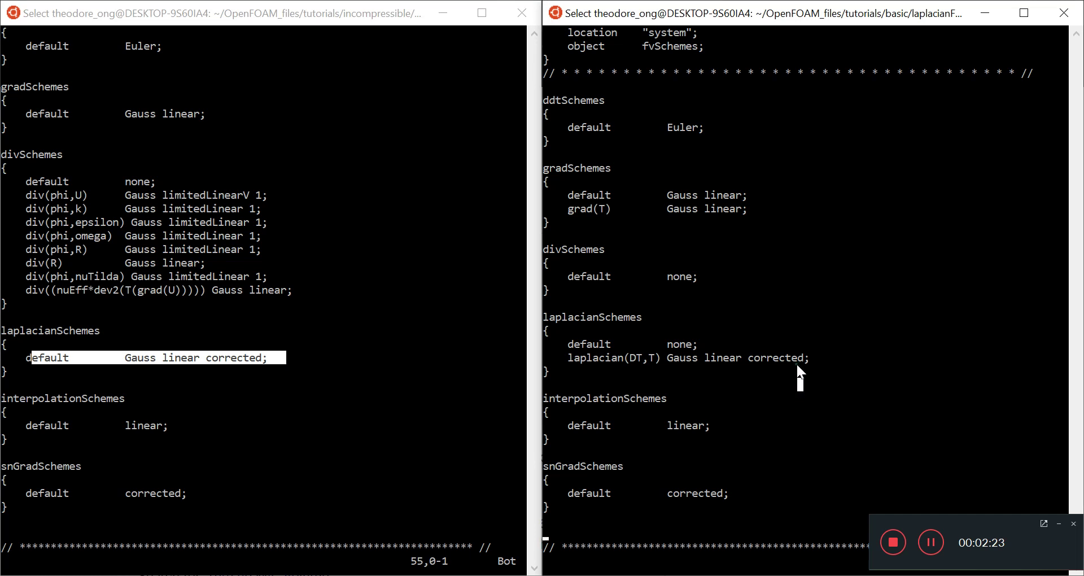
{"action": "left_click_drag", "start_coordinate": [812, 357], "coordinate": [579, 344]}
{"action": "left_click", "coordinate": [669, 408]}
{"action": "left_click", "coordinate": [569, 359]}
{"action": "left_click_drag", "start_coordinate": [568, 361], "coordinate": [802, 358]}
{"action": "left_click", "coordinate": [194, 367]}
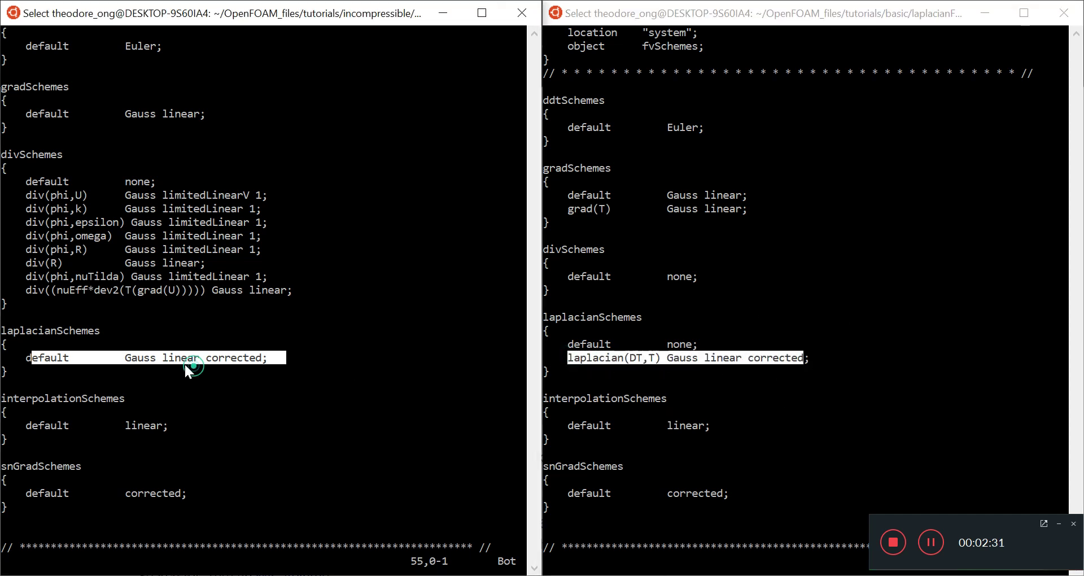
{"action": "left_click_drag", "start_coordinate": [125, 358], "coordinate": [259, 359]}
{"action": "left_click", "coordinate": [259, 413]}
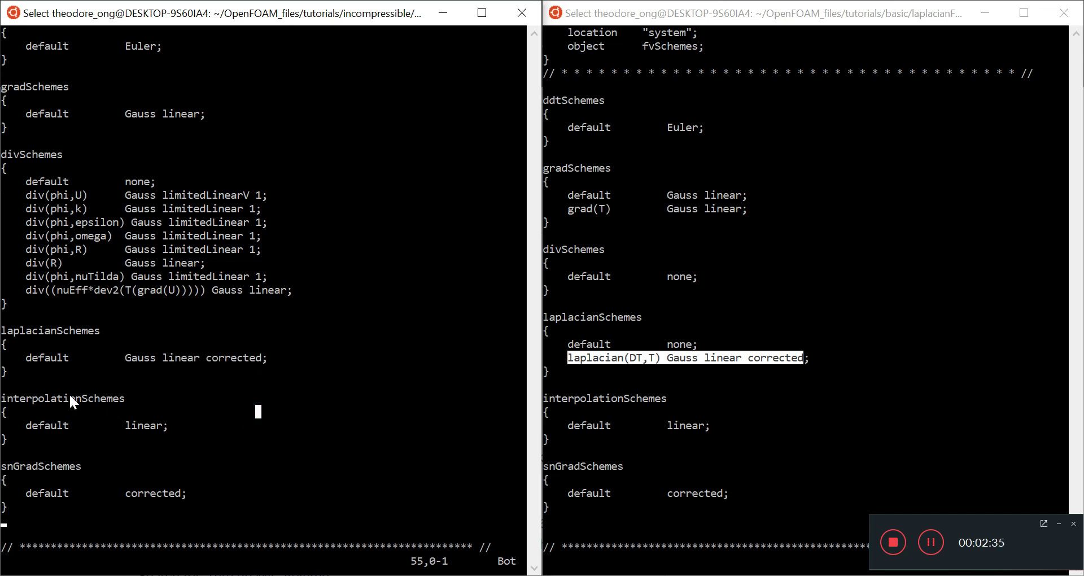
Highlight the interpolationSchemes and snGradSchemes blocks in both files, then leave highlighting in the cavity file.
{"action": "left_click_drag", "start_coordinate": [3, 398], "coordinate": [228, 493]}
{"action": "left_click", "coordinate": [758, 487]}
{"action": "left_click_drag", "start_coordinate": [575, 391], "coordinate": [638, 510]}
{"action": "left_click", "coordinate": [656, 426]}
{"action": "left_click", "coordinate": [268, 314]}
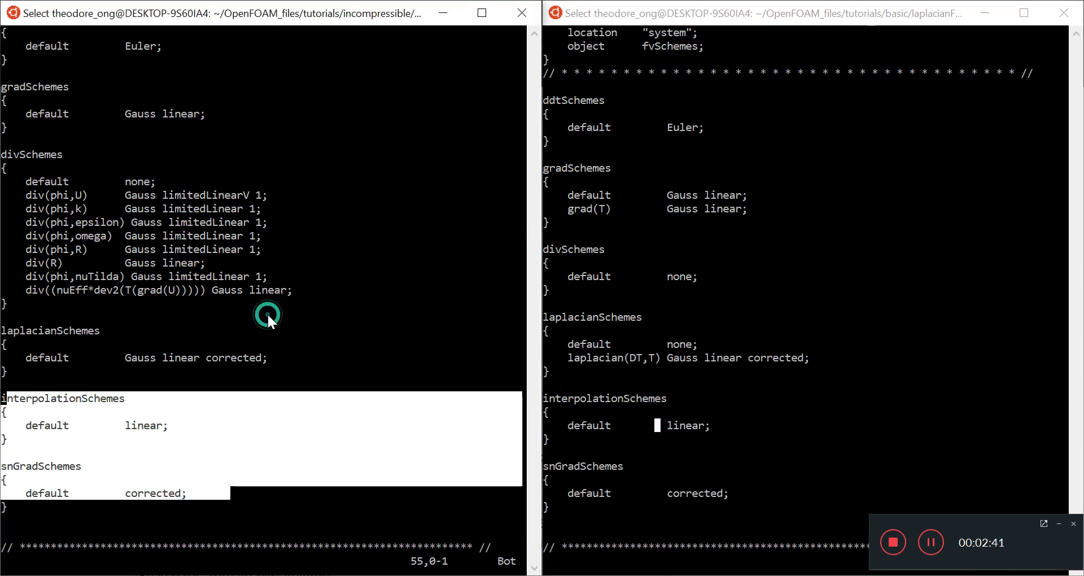
{"action": "key", "text": "Escape"}
Quit vi on both fvSchemes files with :q.
{"action": "type", "text": ":q"}
{"action": "key", "text": "Return"}
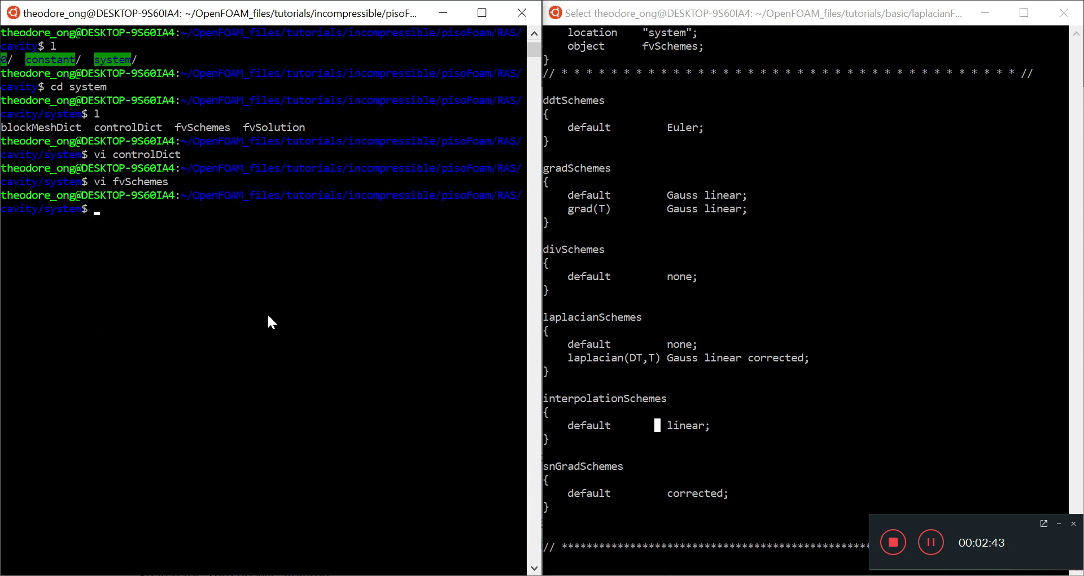
{"action": "left_click", "coordinate": [709, 211]}
{"action": "key", "text": "Escape"}
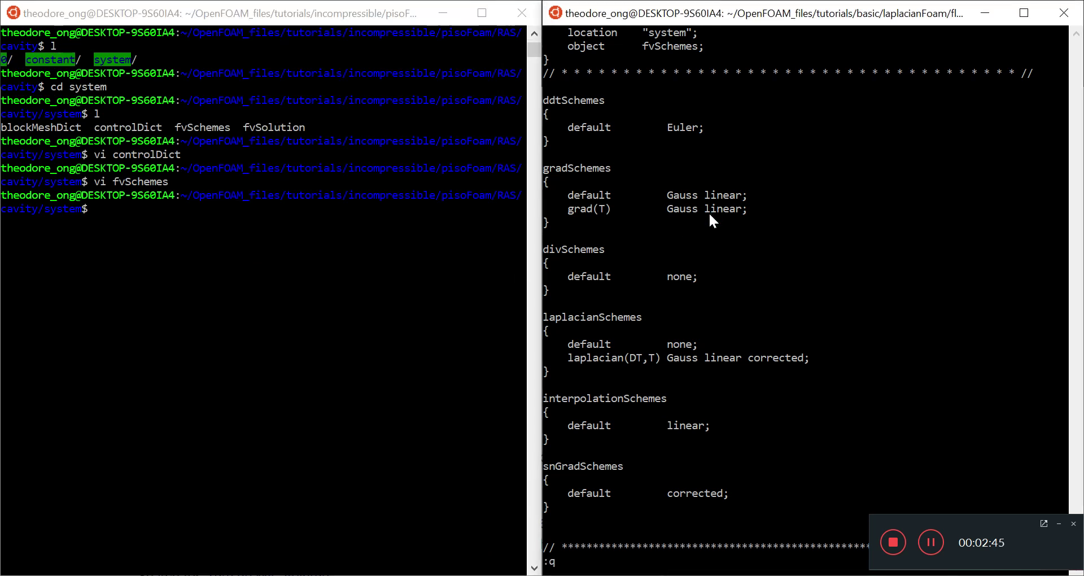
{"action": "type", "text": ":q"}
{"action": "key", "text": "Return"}
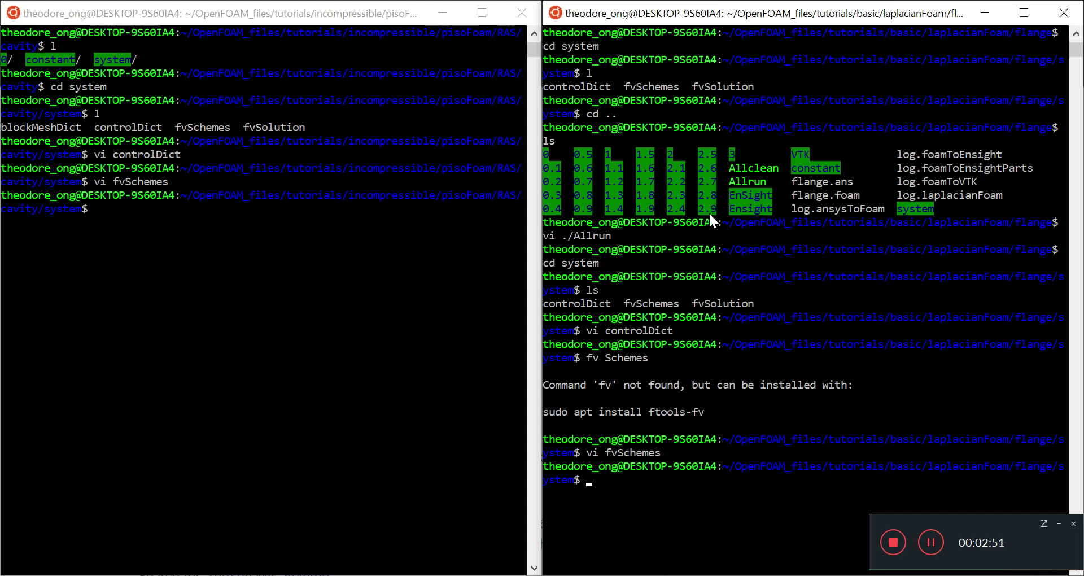
Clear the screens of the flange and cavity terminals.
{"action": "type", "text": "clear"}
{"action": "key", "text": "Return"}
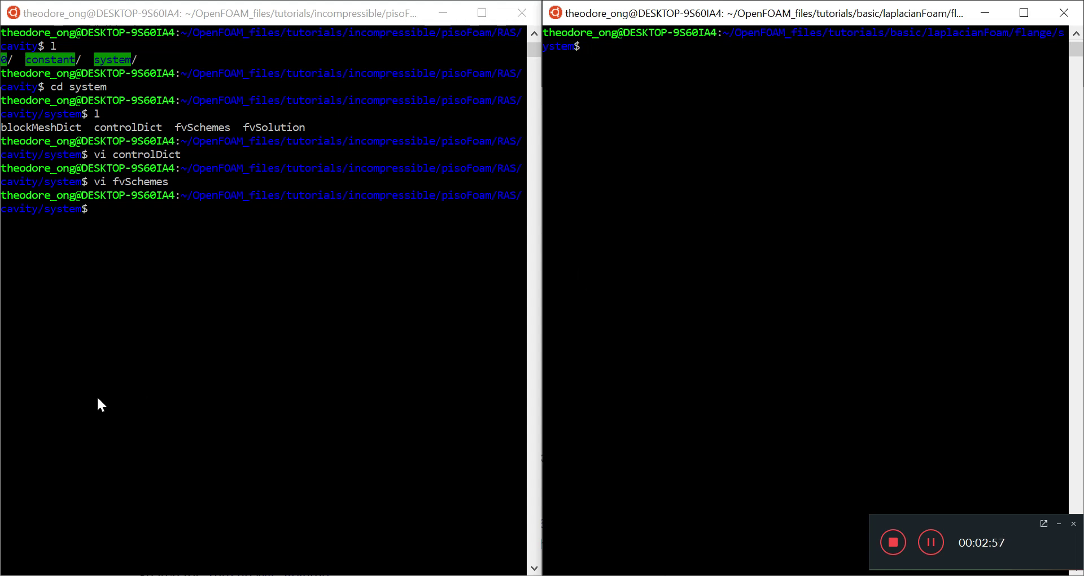
{"action": "left_click", "coordinate": [182, 320]}
{"action": "type", "text": "clear"}
{"action": "key", "text": "Return"}
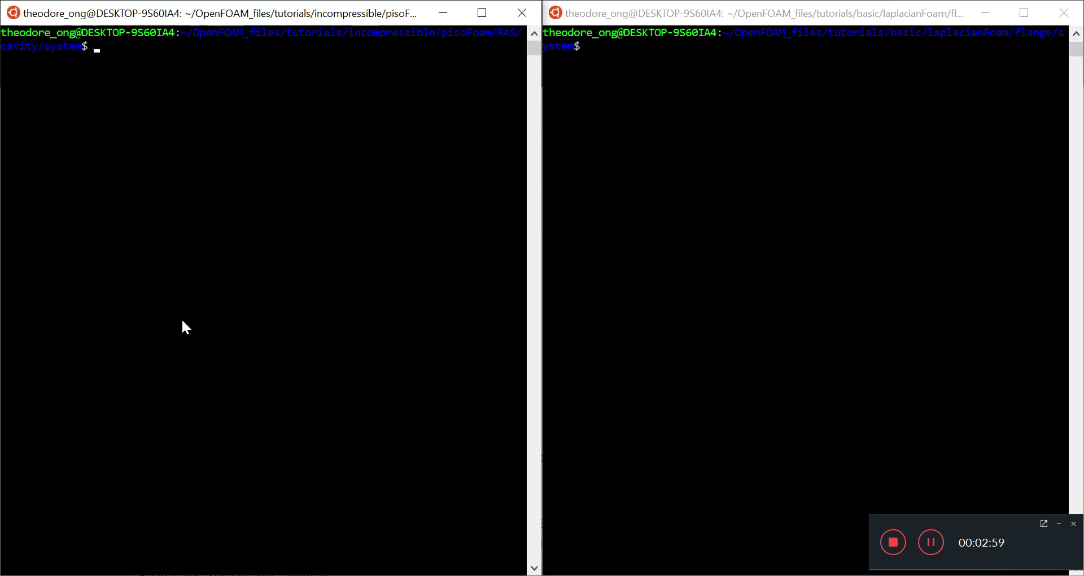
{"action": "left_click", "coordinate": [282, 79]}
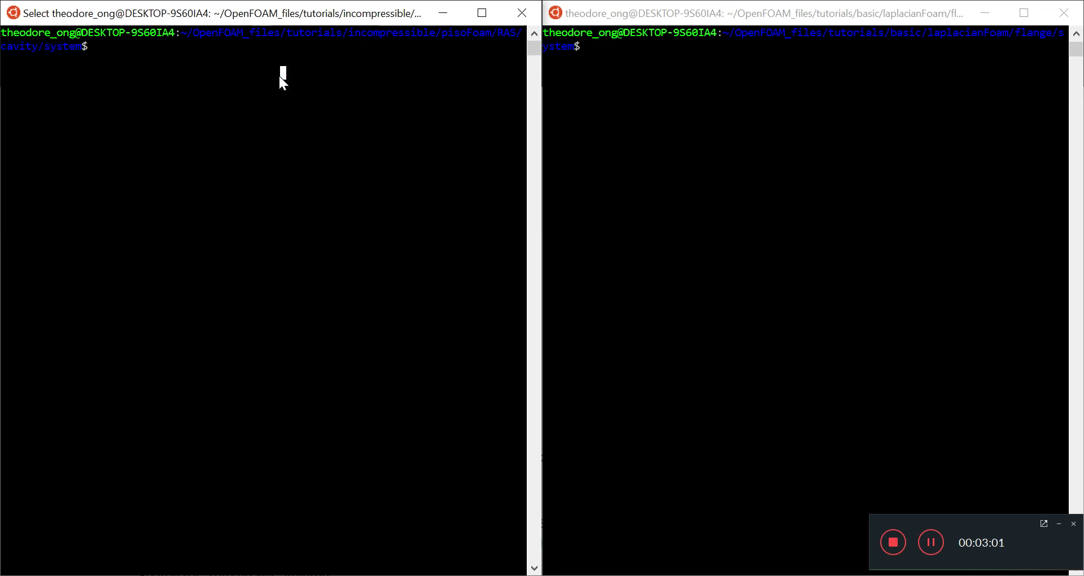
Open fvSolution in vi for both the cavity and flange cases.
{"action": "type", "text": "vi "}
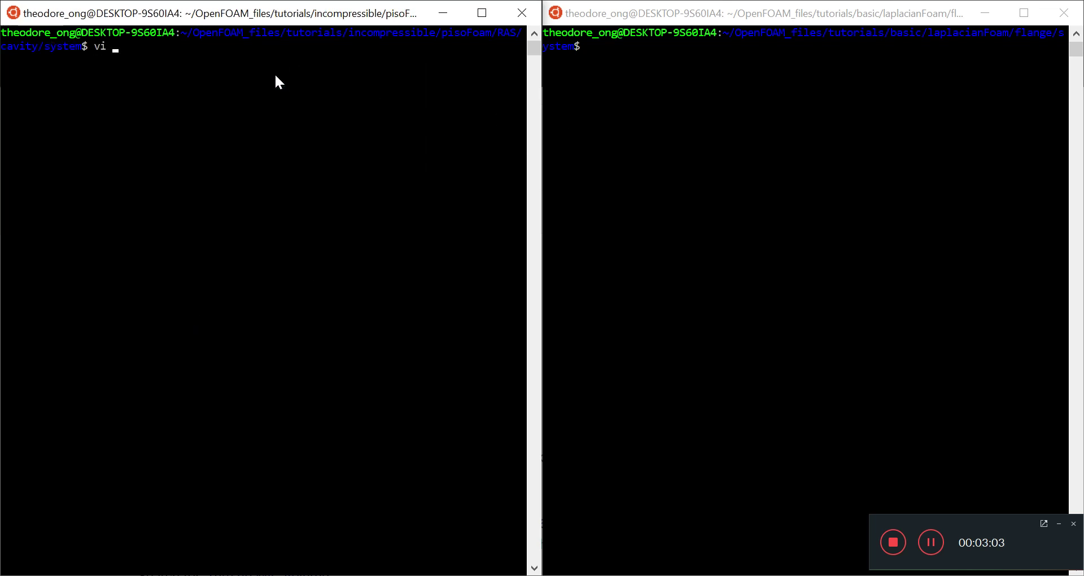
{"action": "type", "text": "fvSol"}
{"action": "key", "text": "Tab"}
{"action": "key", "text": "Return"}
{"action": "left_click", "coordinate": [835, 155]}
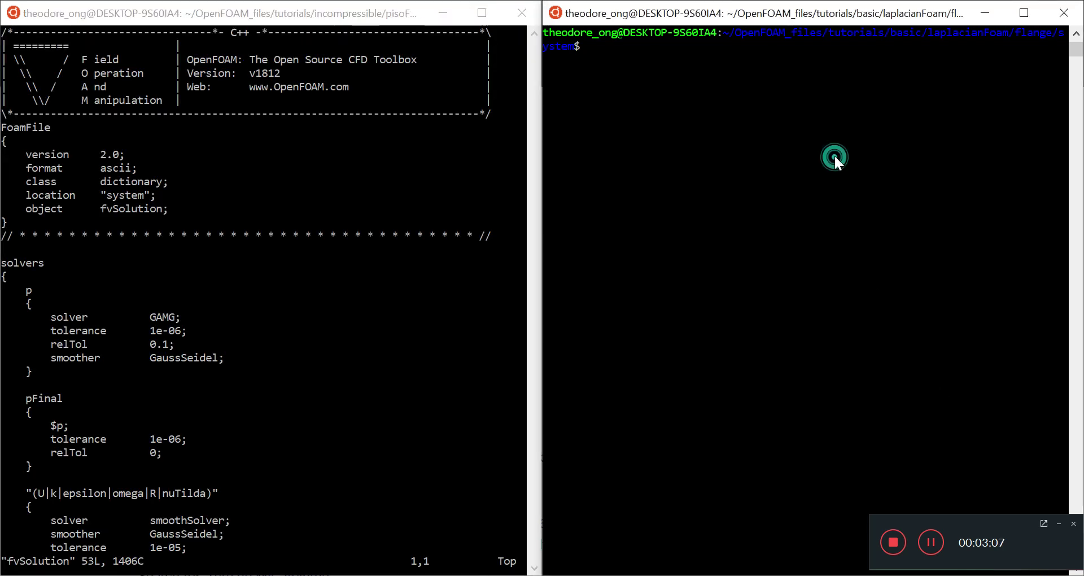
{"action": "type", "text": "f"}
{"action": "key", "text": "BackSpace"}
{"action": "type", "text": "vi fvSol"}
{"action": "key", "text": "Tab"}
{"action": "key", "text": "Return"}
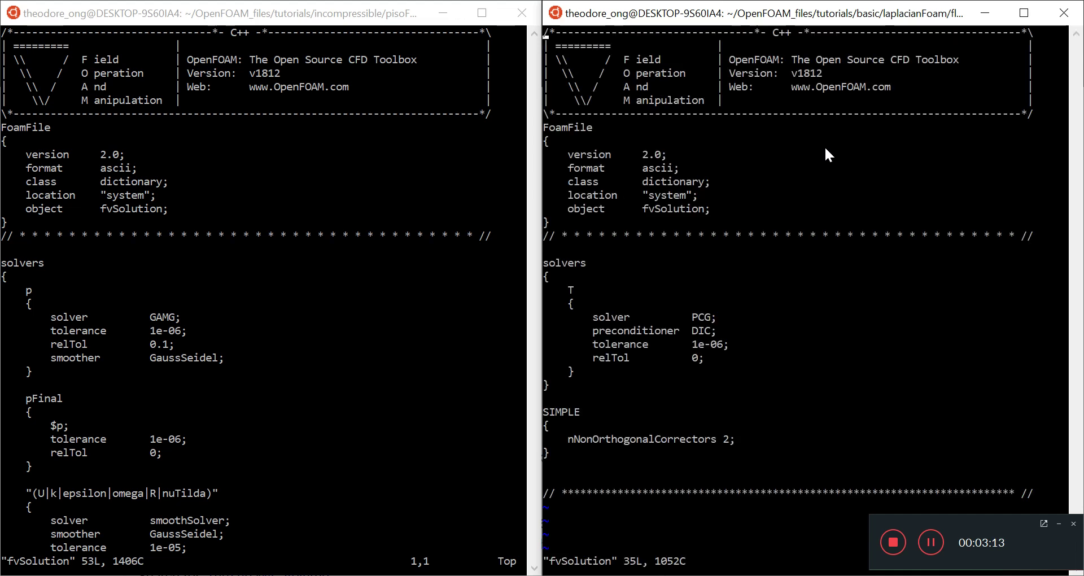
Highlight the flange T solver block, including its tolerance and relTol lines.
{"action": "left_click", "coordinate": [478, 252]}
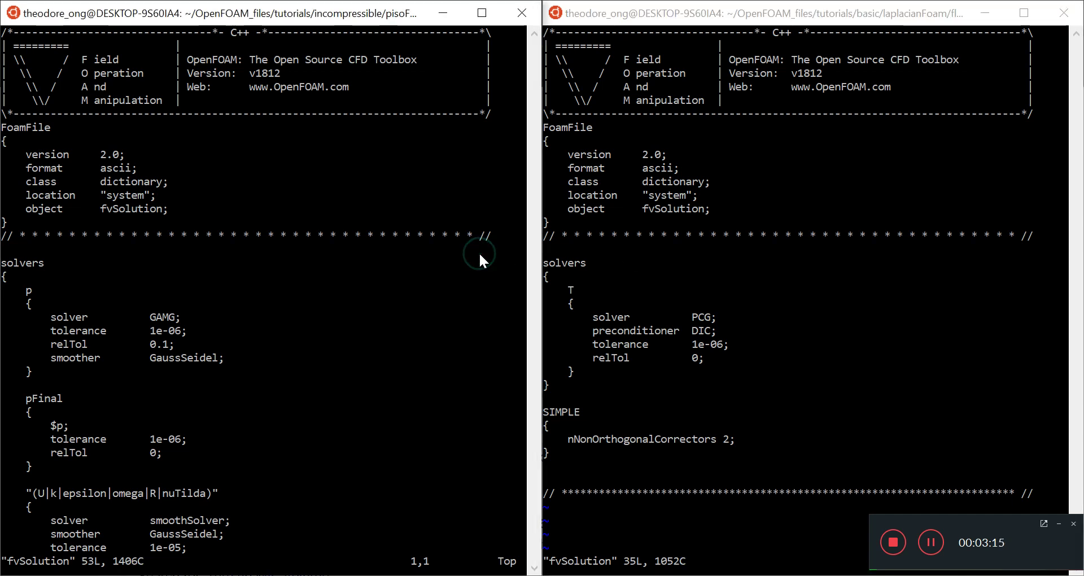
{"action": "key", "text": "Down"}
{"action": "key", "text": "Down"}
{"action": "key", "text": "Down"}
{"action": "key", "text": "Down"}
{"action": "key", "text": "Down"}
{"action": "key", "text": "Down"}
{"action": "key", "text": "Down"}
{"action": "key", "text": "Down"}
{"action": "key", "text": "Down"}
{"action": "key", "text": "Down"}
{"action": "key", "text": "Down"}
{"action": "key", "text": "Down"}
{"action": "key", "text": "Down"}
{"action": "key", "text": "Down"}
{"action": "key", "text": "Down"}
{"action": "key", "text": "Down"}
{"action": "key", "text": "Down"}
{"action": "key", "text": "Down"}
{"action": "key", "text": "Down"}
{"action": "key", "text": "Down"}
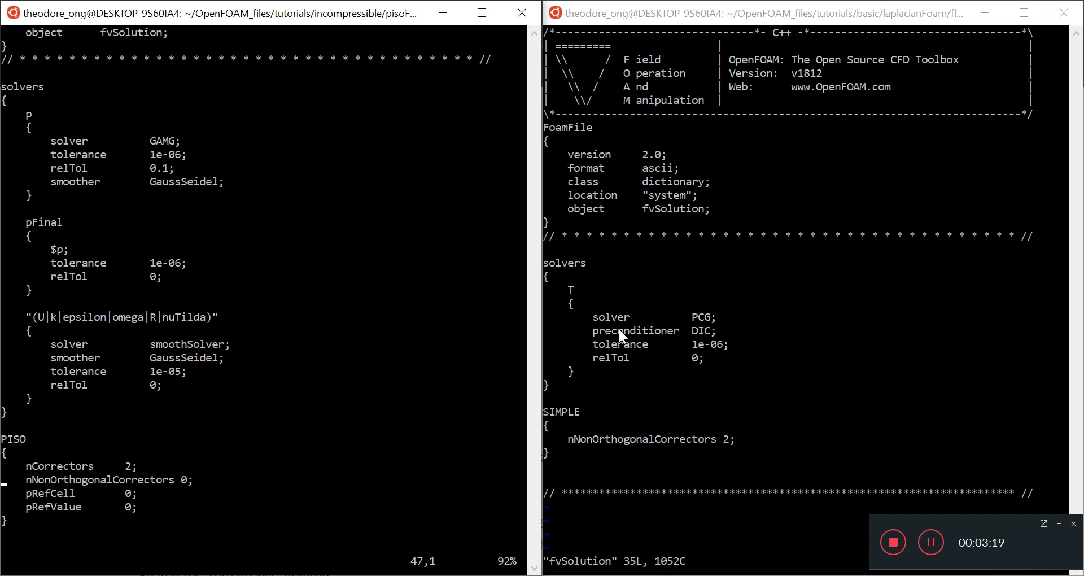
{"action": "left_click_drag", "start_coordinate": [556, 294], "coordinate": [635, 371]}
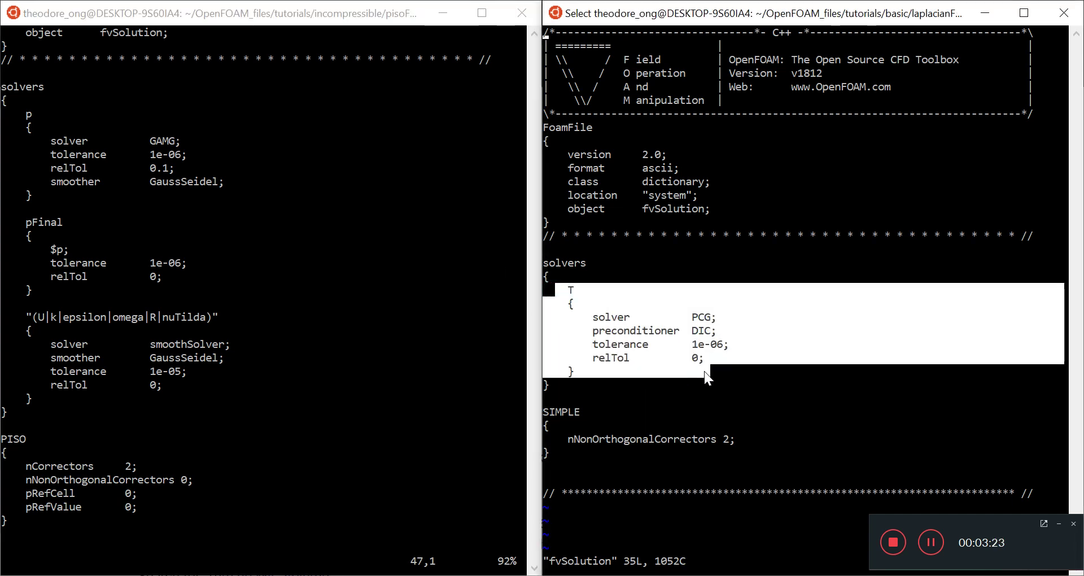
{"action": "left_click_drag", "start_coordinate": [703, 371], "coordinate": [1043, 371]}
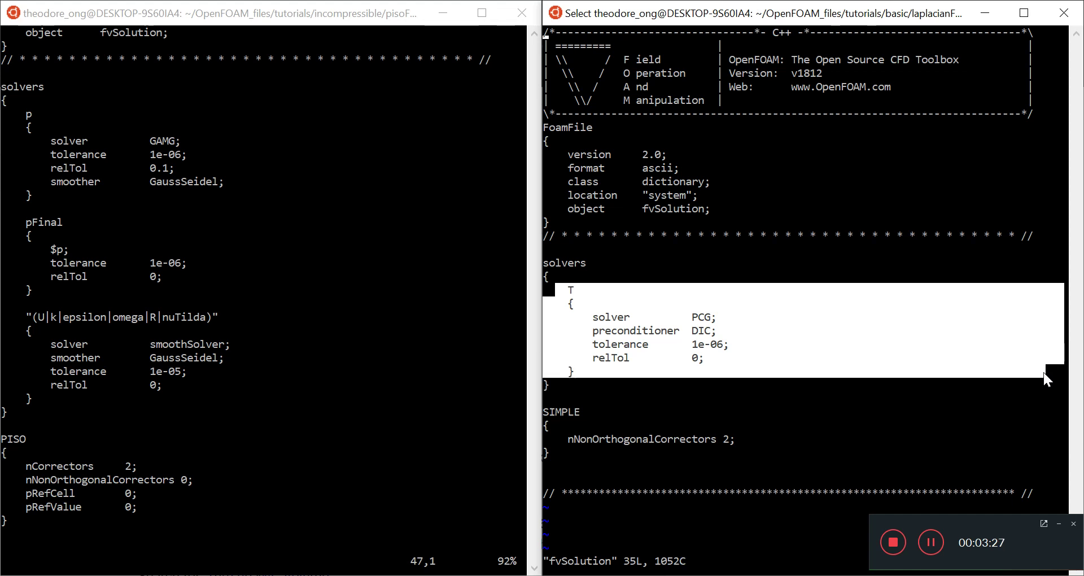
{"action": "left_click", "coordinate": [716, 333]}
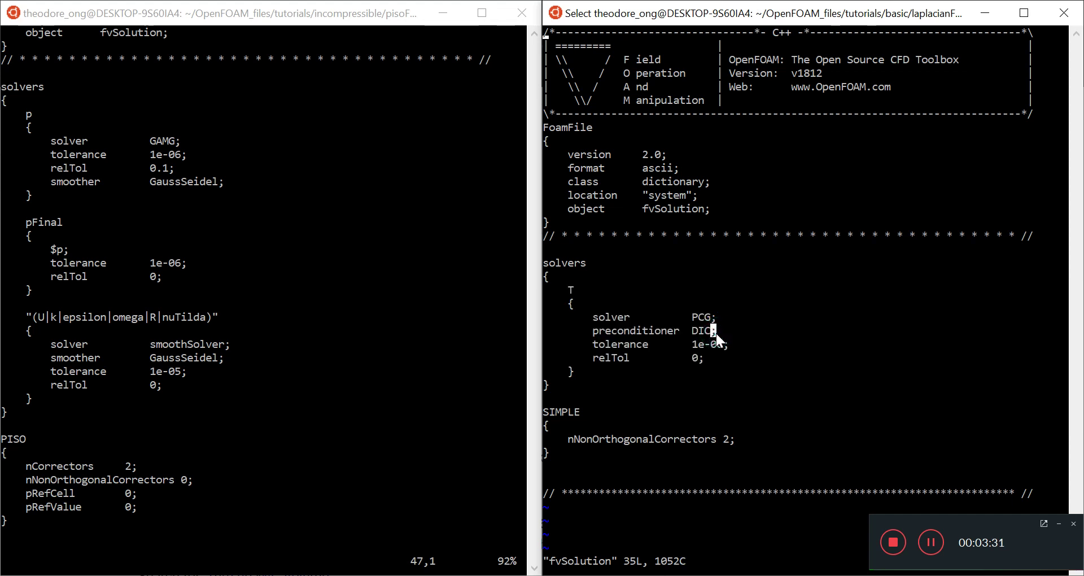
{"action": "left_click_drag", "start_coordinate": [713, 356], "coordinate": [560, 289]}
{"action": "left_click", "coordinate": [589, 330]}
{"action": "left_click_drag", "start_coordinate": [590, 371], "coordinate": [536, 289]}
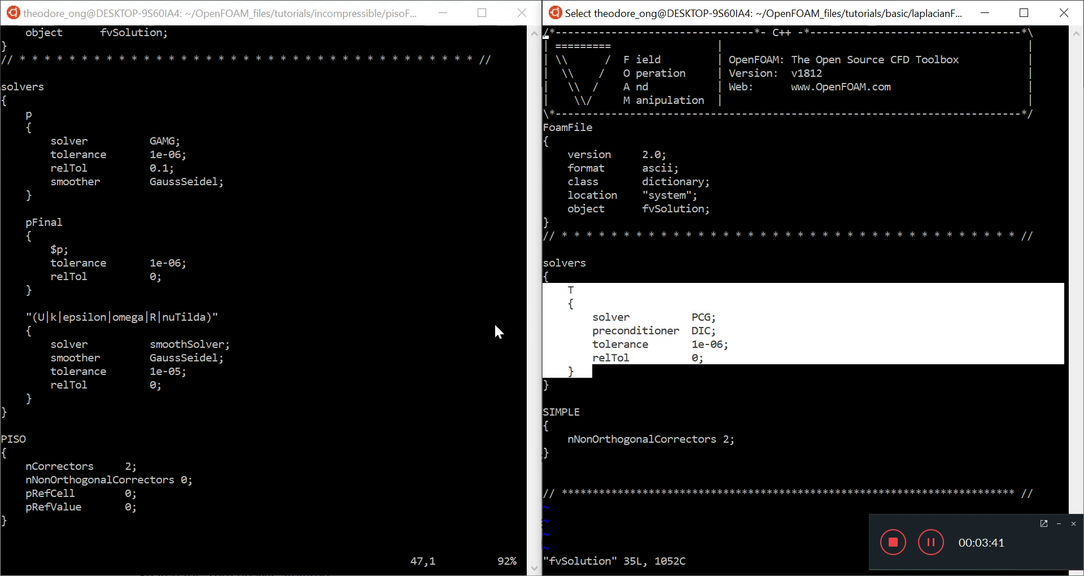
Highlight the cavity p, pFinal and velocity solver blocks, then scroll to the file's end.
{"action": "left_click", "coordinate": [23, 107]}
{"action": "left_click", "coordinate": [52, 90]}
{"action": "left_click_drag", "start_coordinate": [22, 113], "coordinate": [121, 394]}
{"action": "left_click", "coordinate": [121, 394]}
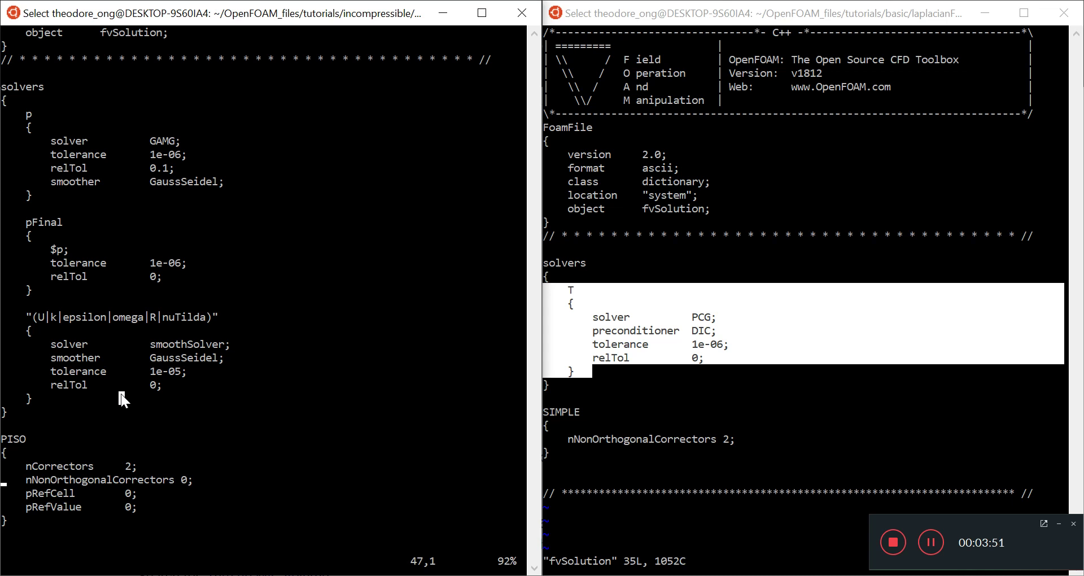
{"action": "left_click", "coordinate": [249, 449]}
{"action": "key", "text": "Escape"}
{"action": "key", "text": "Down"}
{"action": "key", "text": "Down"}
{"action": "key", "text": "Down"}
{"action": "key", "text": "Down"}
{"action": "key", "text": "Down"}
{"action": "key", "text": "Down"}
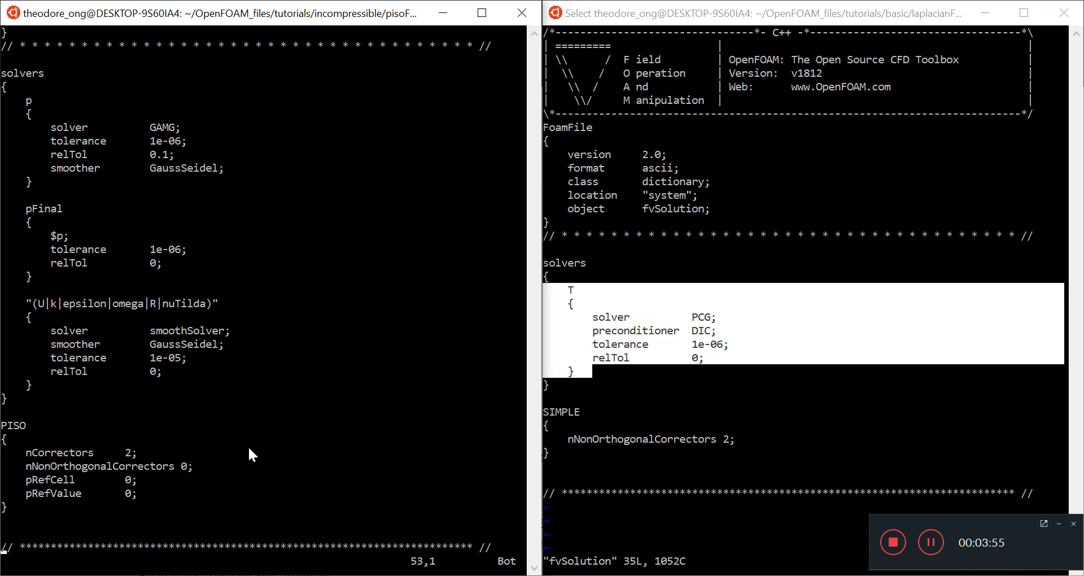
Highlight the flange SIMPLE block and revisit its T solver block.
{"action": "left_click", "coordinate": [552, 449]}
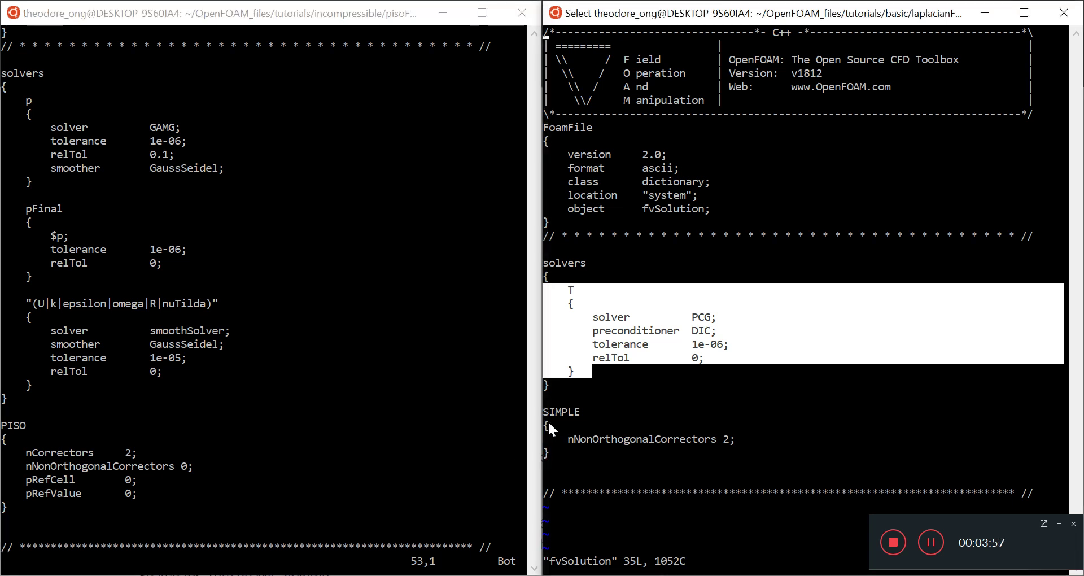
{"action": "left_click_drag", "start_coordinate": [547, 413], "coordinate": [584, 456]}
{"action": "left_click", "coordinate": [584, 456]}
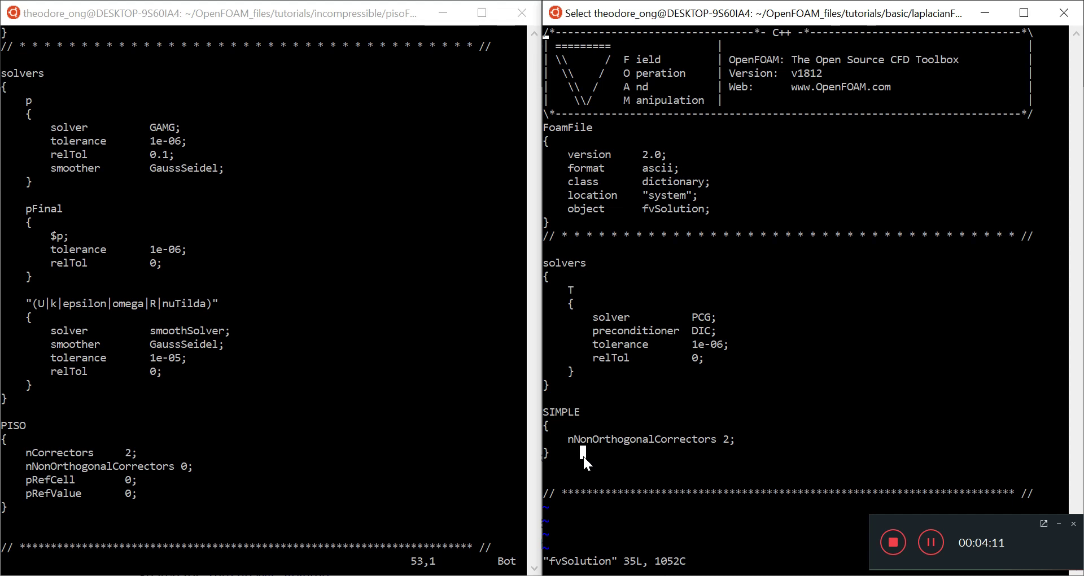
{"action": "double_click", "coordinate": [554, 411]}
{"action": "left_click", "coordinate": [694, 471]}
{"action": "left_click_drag", "start_coordinate": [546, 413], "coordinate": [565, 450]}
{"action": "left_click", "coordinate": [578, 454]}
{"action": "left_click_drag", "start_coordinate": [570, 292], "coordinate": [684, 374]}
{"action": "left_click_drag", "start_coordinate": [581, 451], "coordinate": [537, 403]}
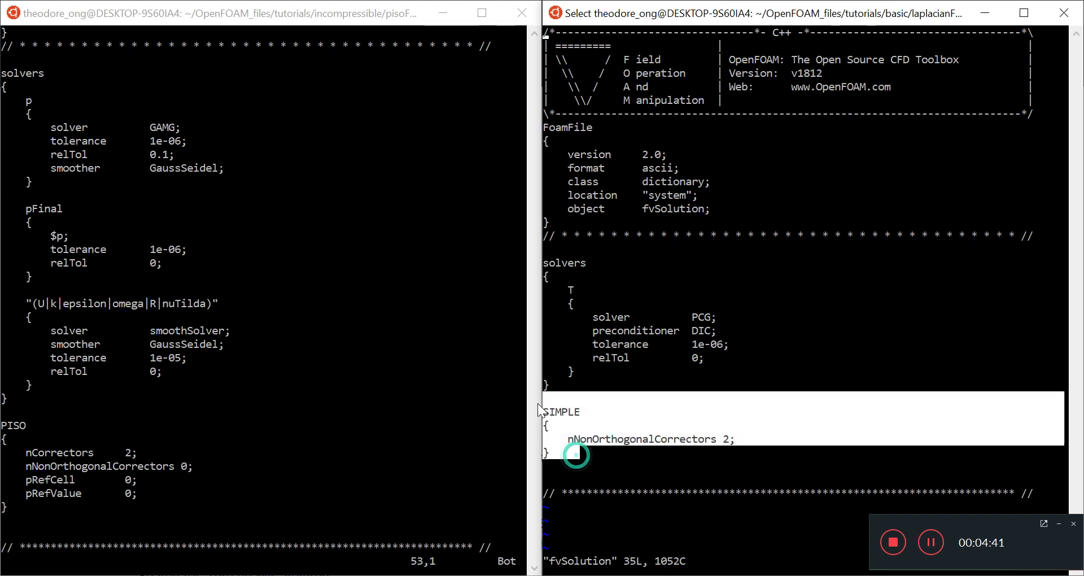
{"action": "left_click", "coordinate": [563, 439]}
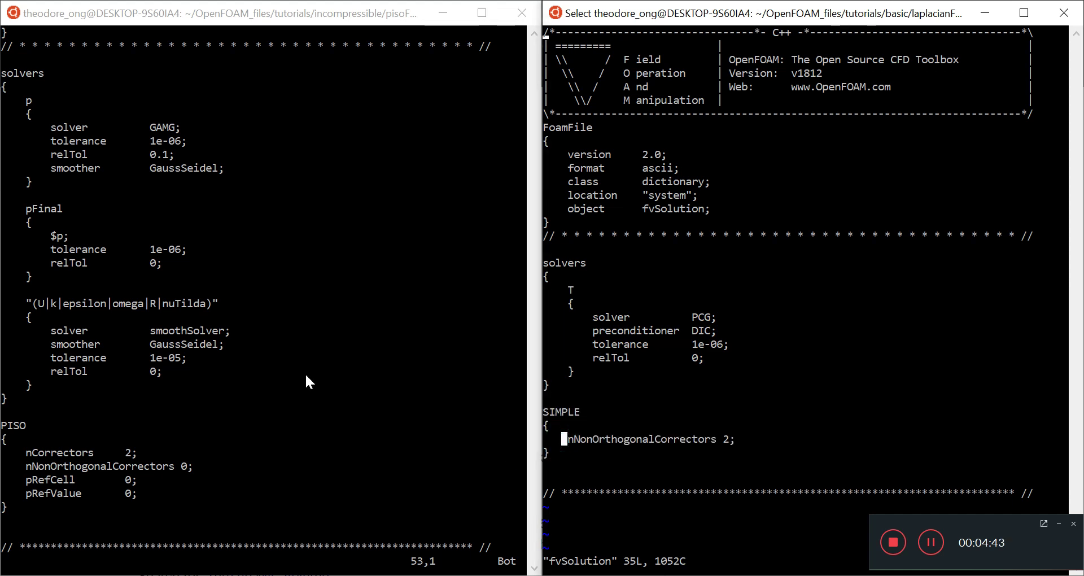
Highlight the cavity solver settings down through the PISO block.
{"action": "left_click", "coordinate": [338, 283]}
{"action": "left_click_drag", "start_coordinate": [149, 168], "coordinate": [215, 465]}
{"action": "left_click", "coordinate": [320, 381]}
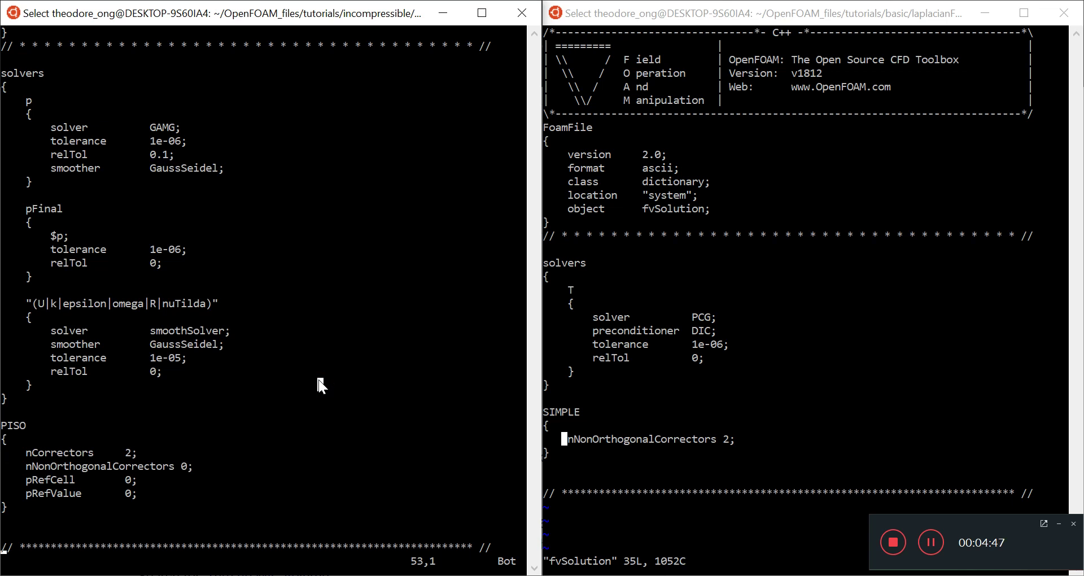
Quit vi on the cavity and flange fvSolution files with :q.
{"action": "key", "text": "Escape"}
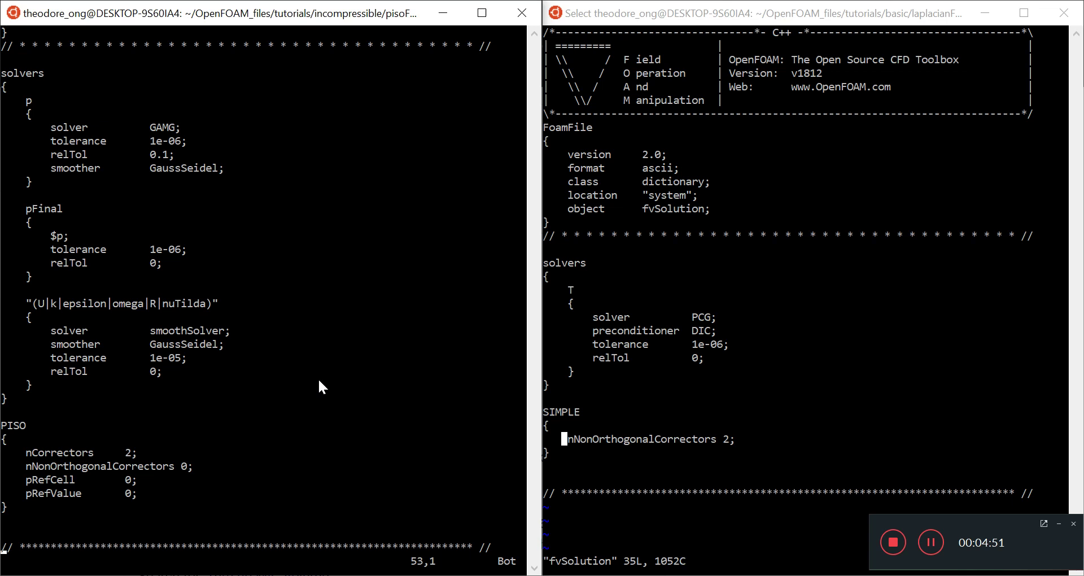
{"action": "type", "text": ":q"}
{"action": "key", "text": "Return"}
{"action": "left_click", "coordinate": [798, 265]}
{"action": "key", "text": "Escape"}
{"action": "type", "text": ":q"}
{"action": "key", "text": "Return"}
List the flange system folder, then move up with cd .. and ls both case folders.
{"action": "type", "text": "l"}
{"action": "key", "text": "Return"}
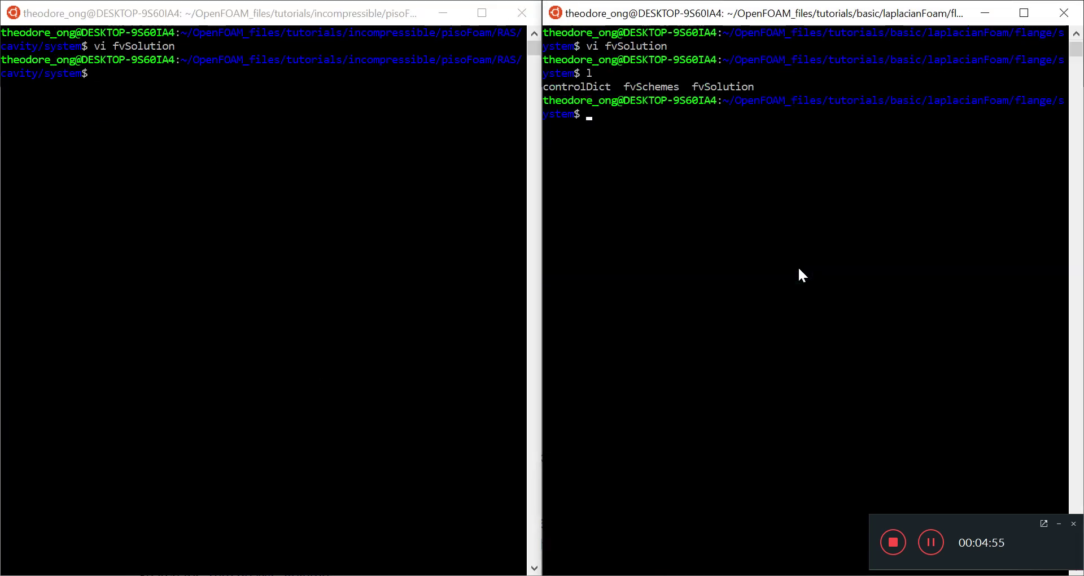
{"action": "type", "text": "cd .."}
{"action": "key", "text": "Return"}
{"action": "type", "text": "ls"}
{"action": "key", "text": "Return"}
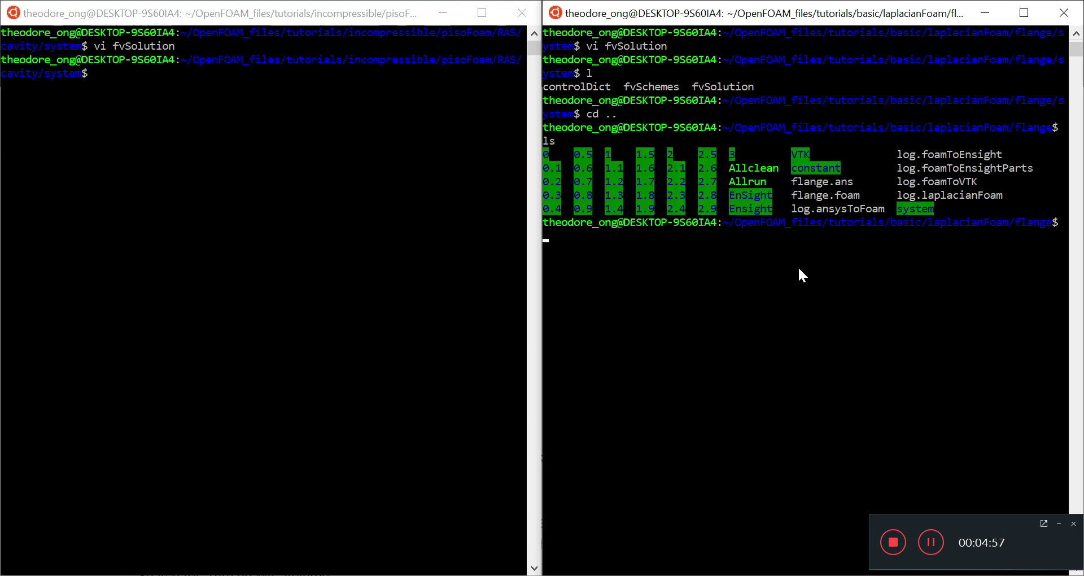
{"action": "left_click", "coordinate": [209, 205]}
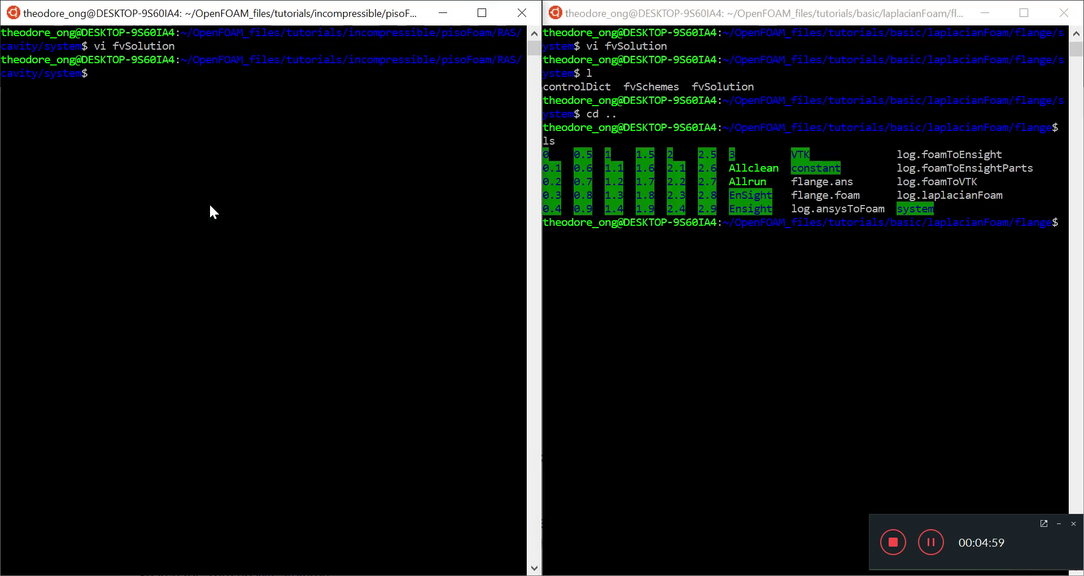
{"action": "type", "text": "cd .."}
{"action": "key", "text": "Return"}
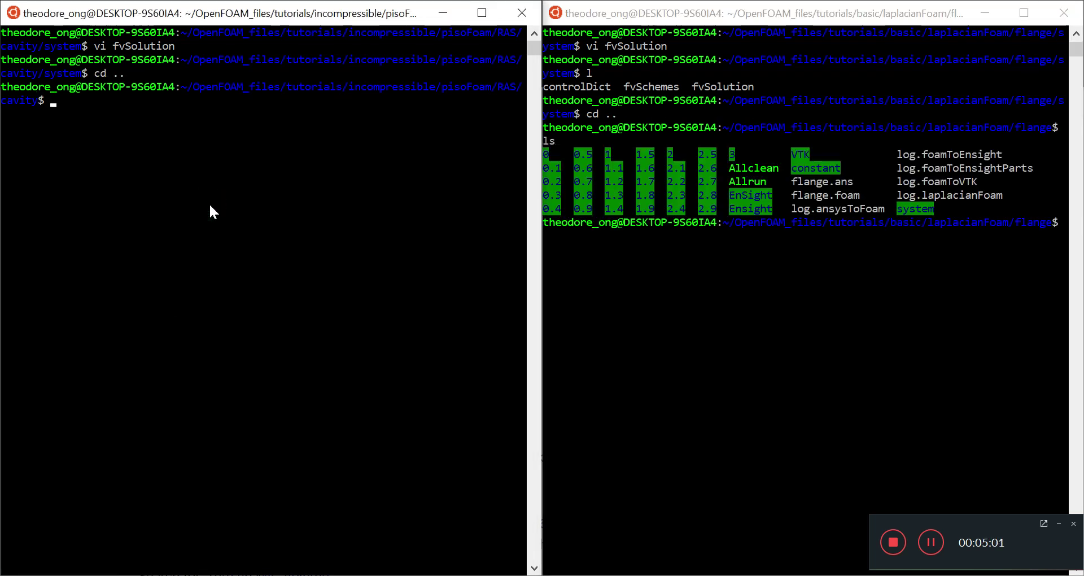
{"action": "type", "text": "ls"}
{"action": "key", "text": "Return"}
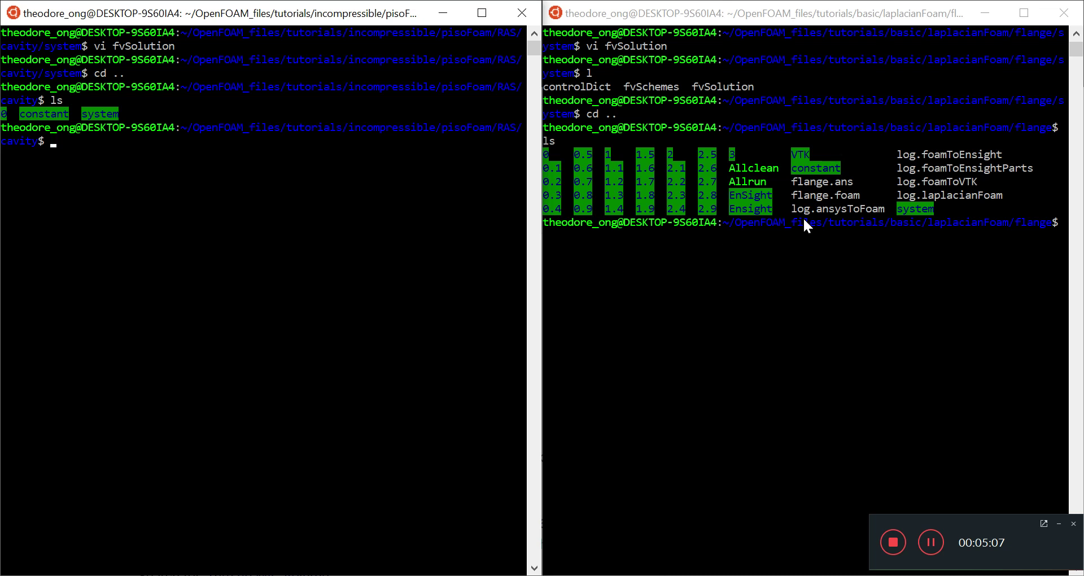
{"action": "left_click", "coordinate": [821, 236]}
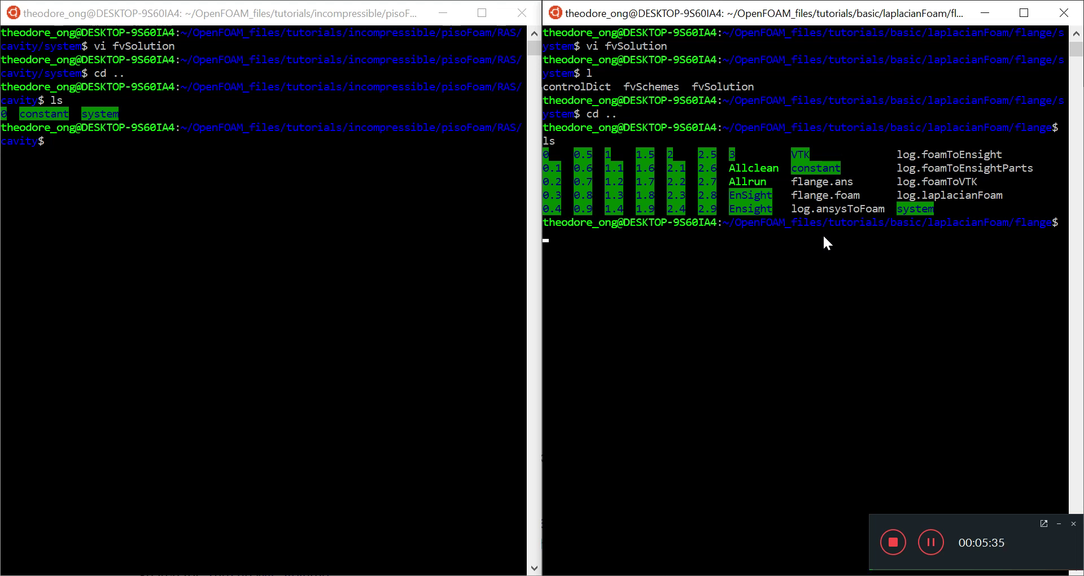
Open ./Allrun in vi and inspect the runAnsysToFoam flange.ans and getApplication lines.
{"action": "type", "text": "vi ./Allrun"}
{"action": "key", "text": "Return"}
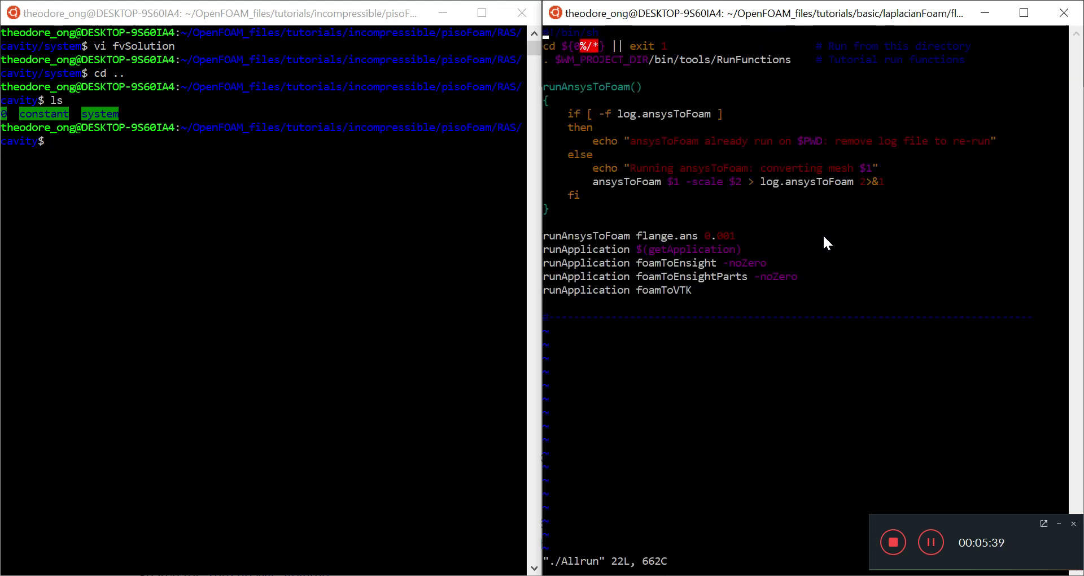
{"action": "left_click_drag", "start_coordinate": [736, 240], "coordinate": [571, 235]}
{"action": "left_click", "coordinate": [552, 235]}
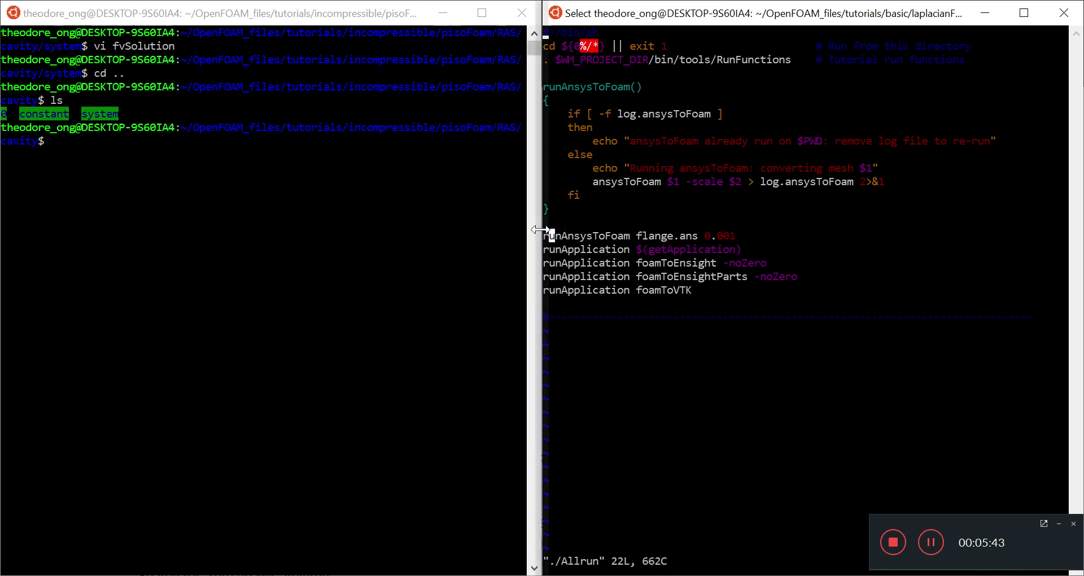
{"action": "left_click_drag", "start_coordinate": [579, 235], "coordinate": [630, 237]}
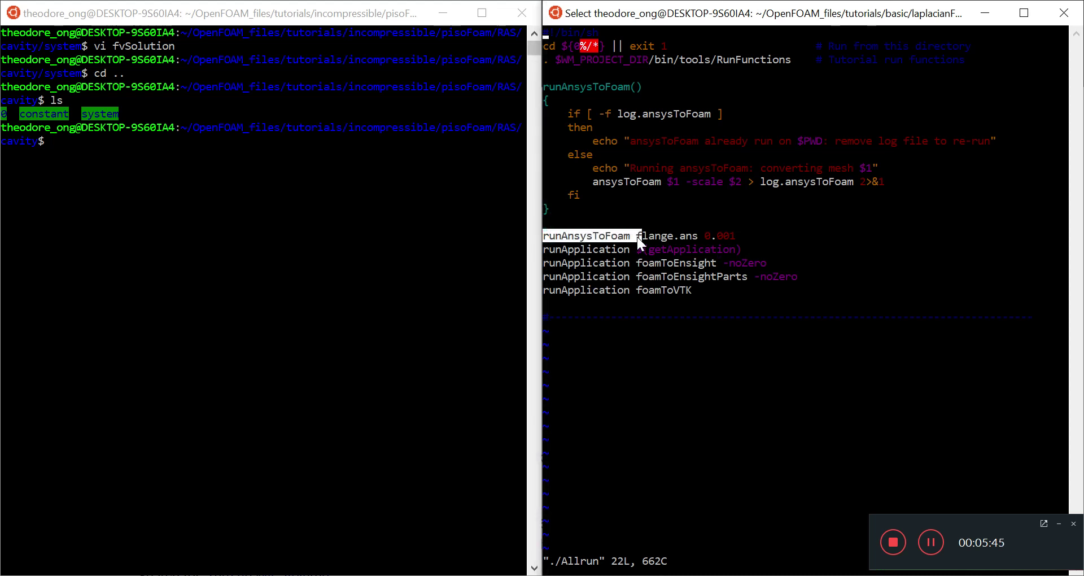
{"action": "left_click", "coordinate": [692, 239]}
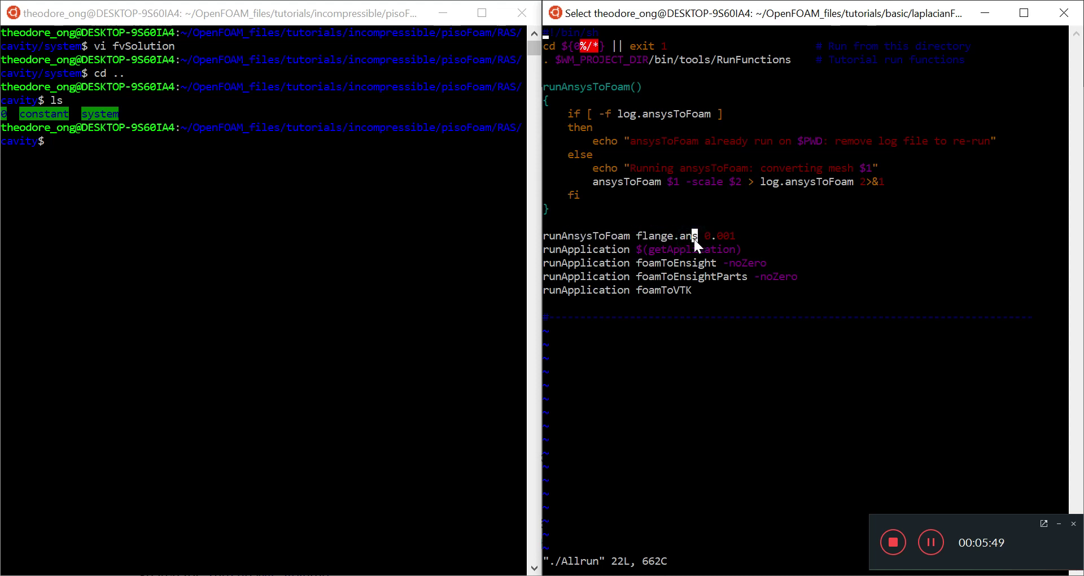
{"action": "left_click_drag", "start_coordinate": [694, 240], "coordinate": [645, 237]}
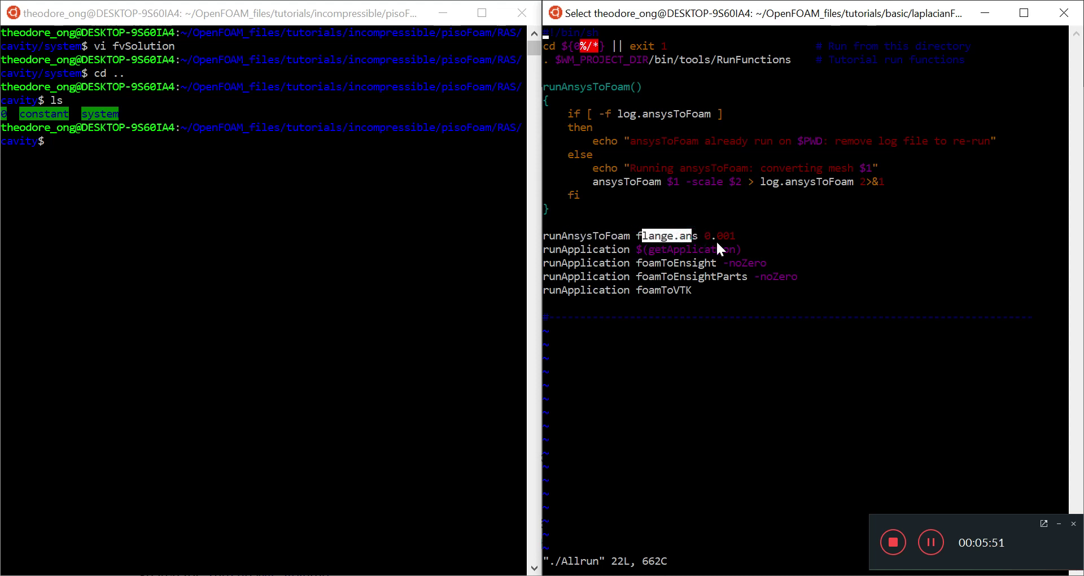
{"action": "left_click", "coordinate": [719, 286]}
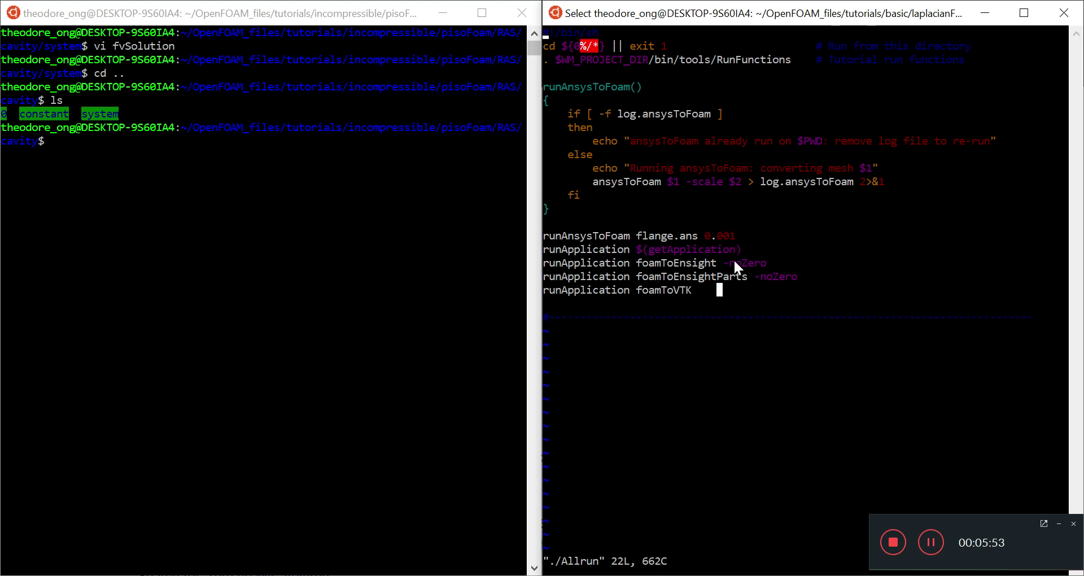
{"action": "left_click_drag", "start_coordinate": [734, 249], "coordinate": [711, 250]}
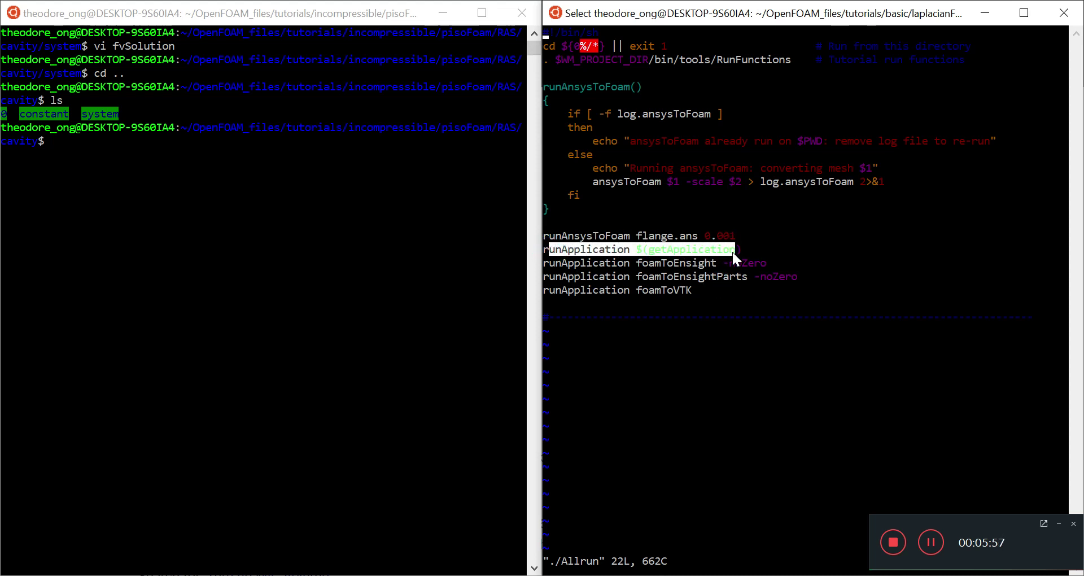
{"action": "left_click", "coordinate": [733, 252]}
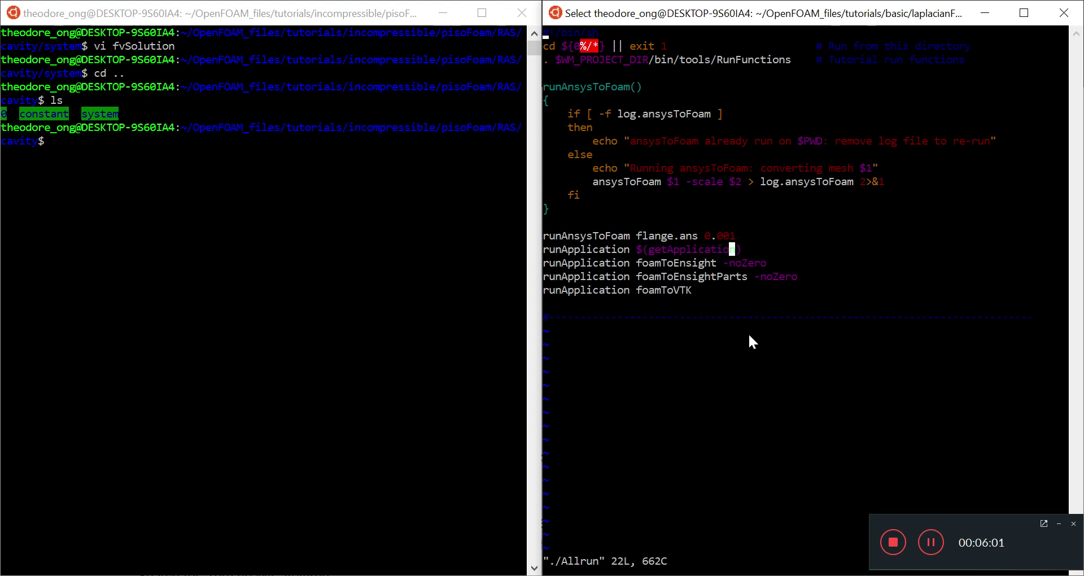
Select and copy the foamToEnsight, foamToEnsightParts and foamToVTK lines.
{"action": "left_click", "coordinate": [625, 277]}
{"action": "left_click_drag", "start_coordinate": [545, 263], "coordinate": [704, 290]}
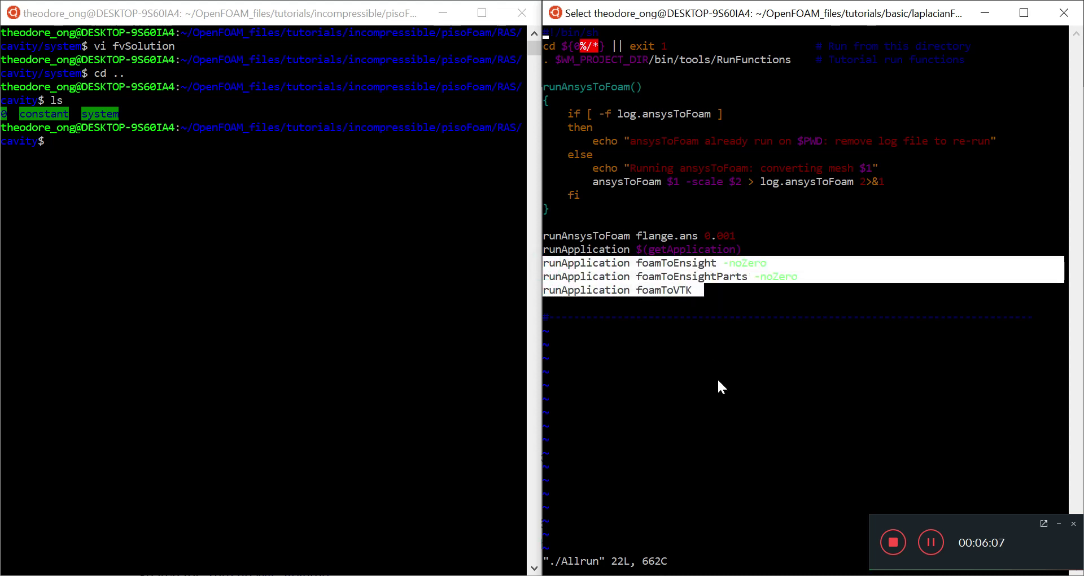
{"action": "right_click", "coordinate": [717, 378]}
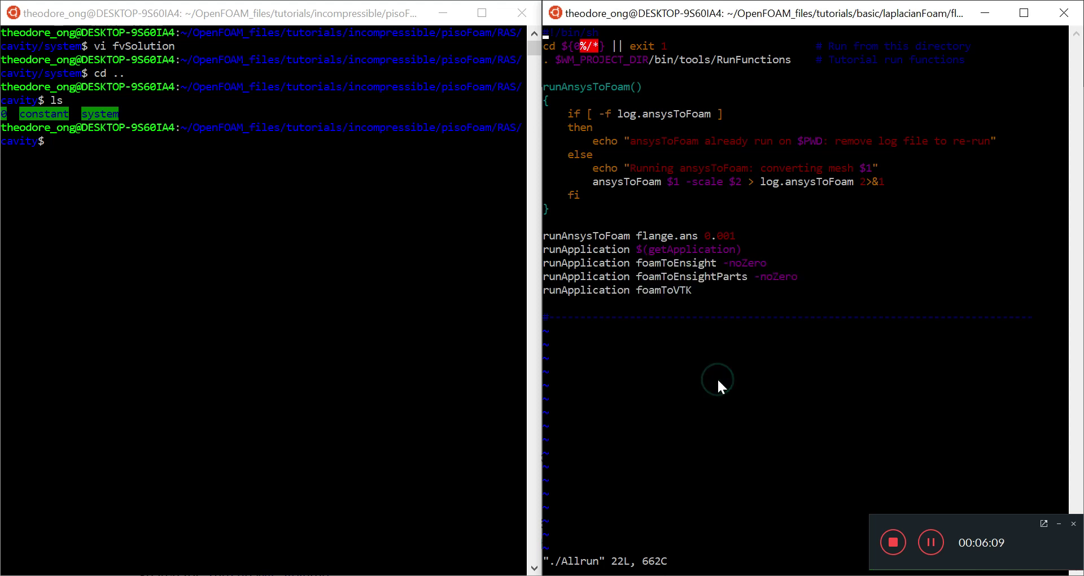
Quit the Allrun script, go into the time 3 folder, and view its T field file.
{"action": "type", "text": ":q"}
{"action": "key", "text": "Return"}
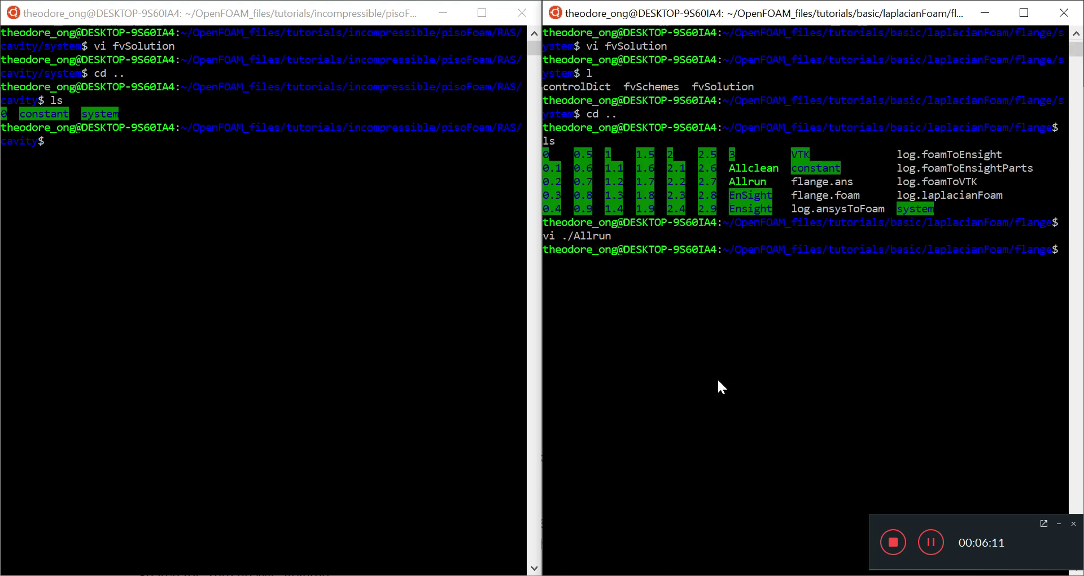
{"action": "type", "text": "cd 3"}
{"action": "key", "text": "Return"}
{"action": "type", "text": "ls"}
{"action": "key", "text": "Return"}
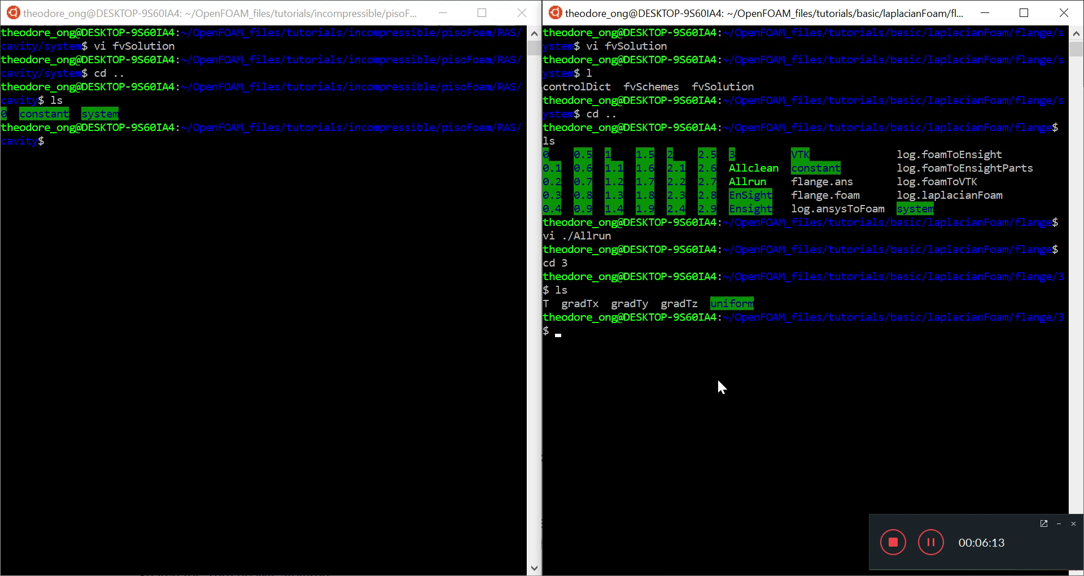
{"action": "type", "text": "vi T"}
{"action": "key", "text": "Return"}
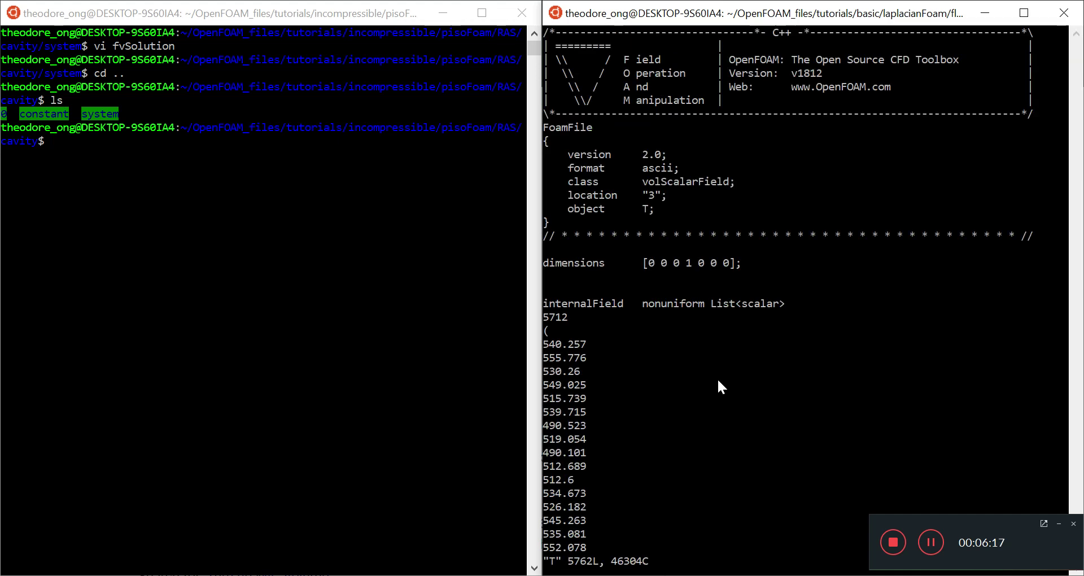
{"action": "scroll", "coordinate": [717, 381], "scroll_direction": "down", "scroll_amount": 18}
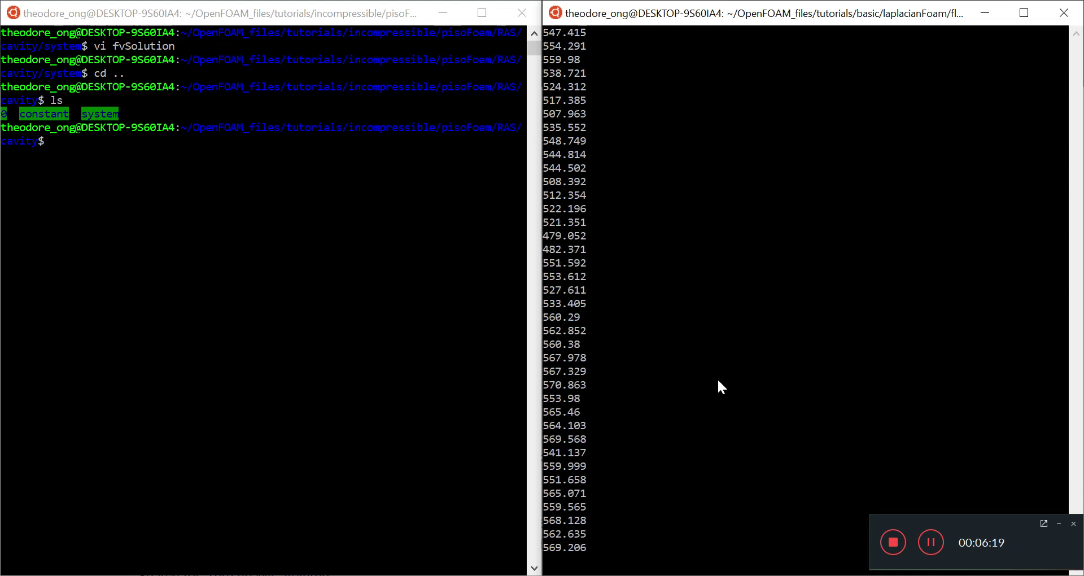
{"action": "scroll", "coordinate": [717, 382], "scroll_direction": "down", "scroll_amount": 4}
{"action": "type", "text": "q"}
{"action": "key", "text": "Return"}
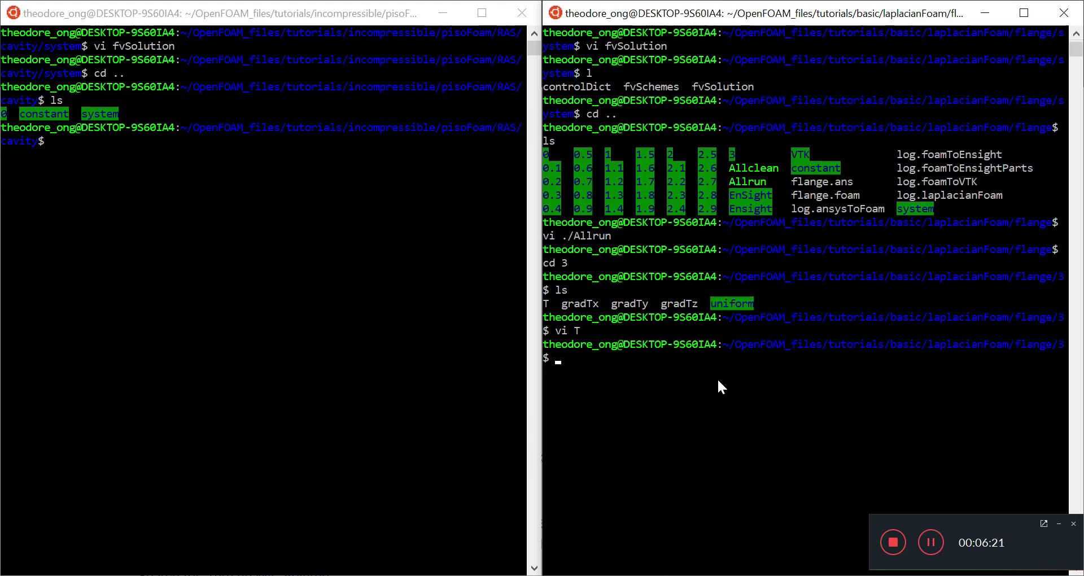
Return to the flange case folder, peek at 0.5, then open gradTx as a new empty file.
{"action": "type", "text": "cd .."}
{"action": "key", "text": "Return"}
{"action": "type", "text": "ls"}
{"action": "key", "text": "Return"}
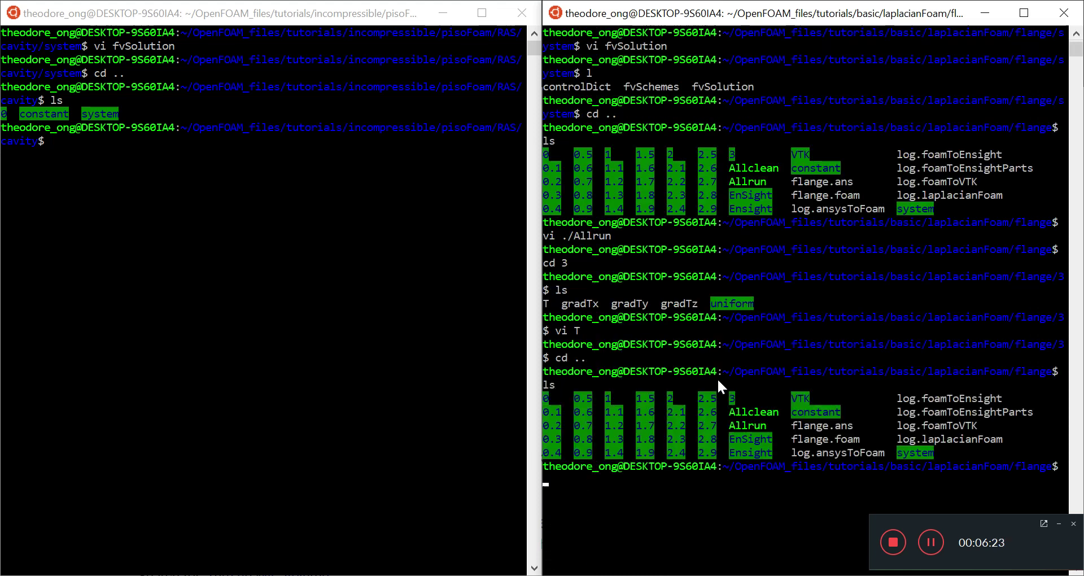
{"action": "type", "text": "vi 0.5"}
{"action": "key", "text": "Return"}
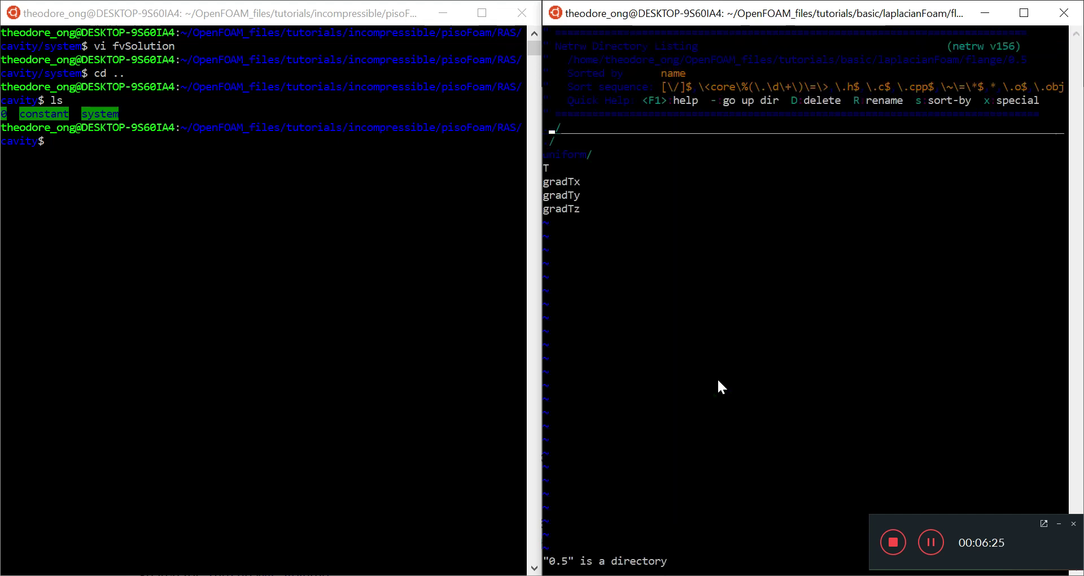
{"action": "type", "text": ":q"}
{"action": "key", "text": "Return"}
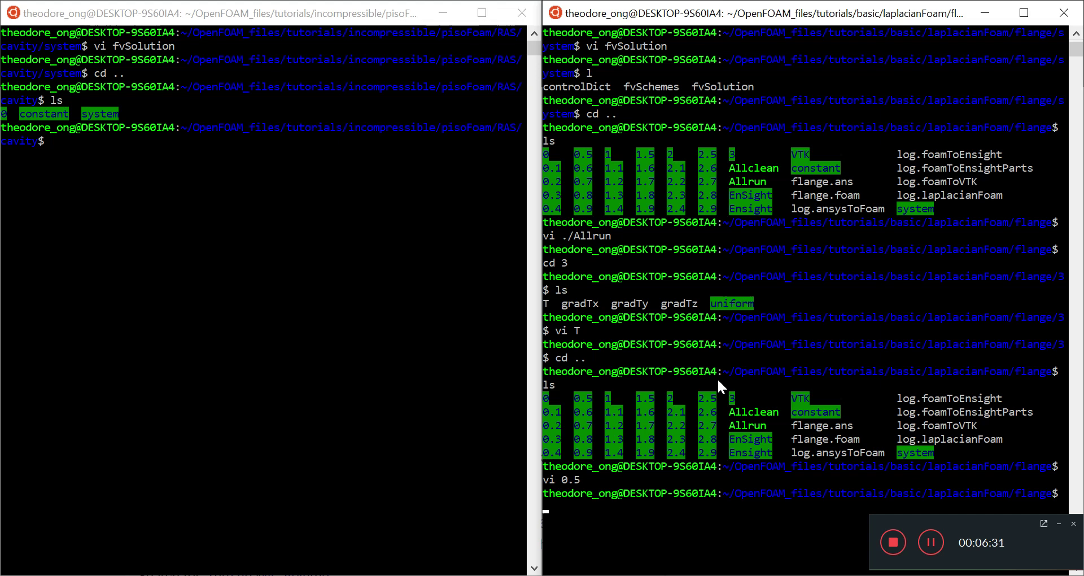
{"action": "type", "text": "vi gradTx"}
{"action": "key", "text": "Return"}
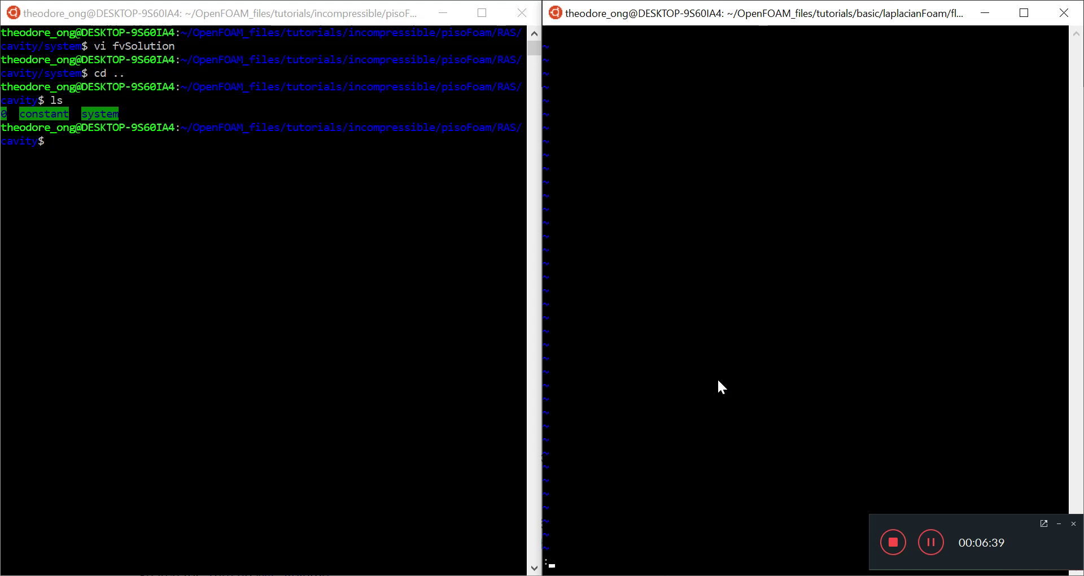
Quit the empty gradTx and open 0.1/gradTx in vi instead.
{"action": "key", "text": "Return"}
{"action": "type", "text": "l"}
{"action": "key", "text": "Return"}
{"action": "type", "text": "cd"}
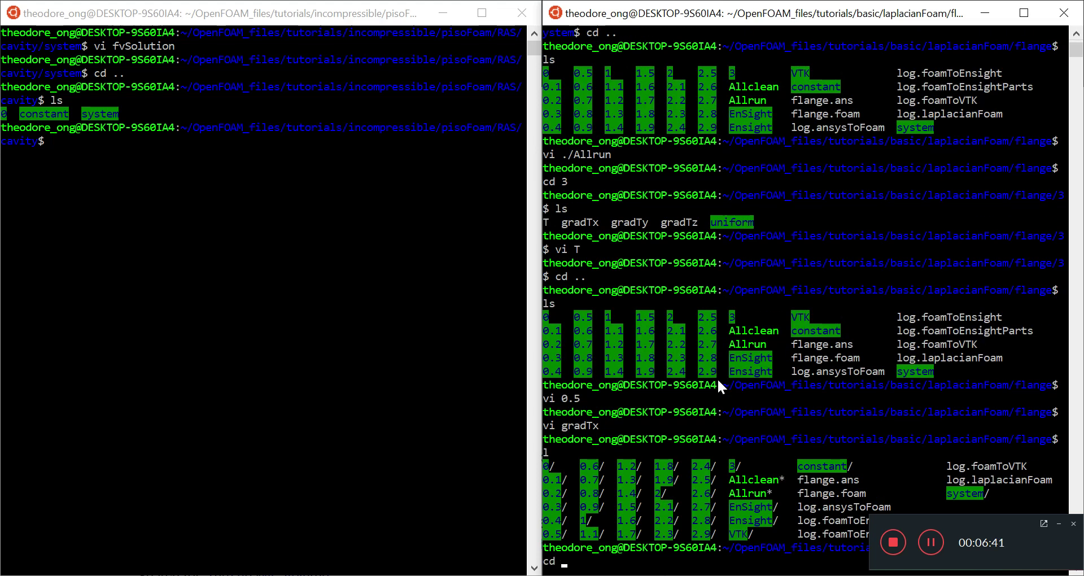
{"action": "key", "text": "BackSpace"}
{"action": "key", "text": "BackSpace"}
{"action": "type", "text": "vo"}
{"action": "type", "text": "0.1/gradT"}
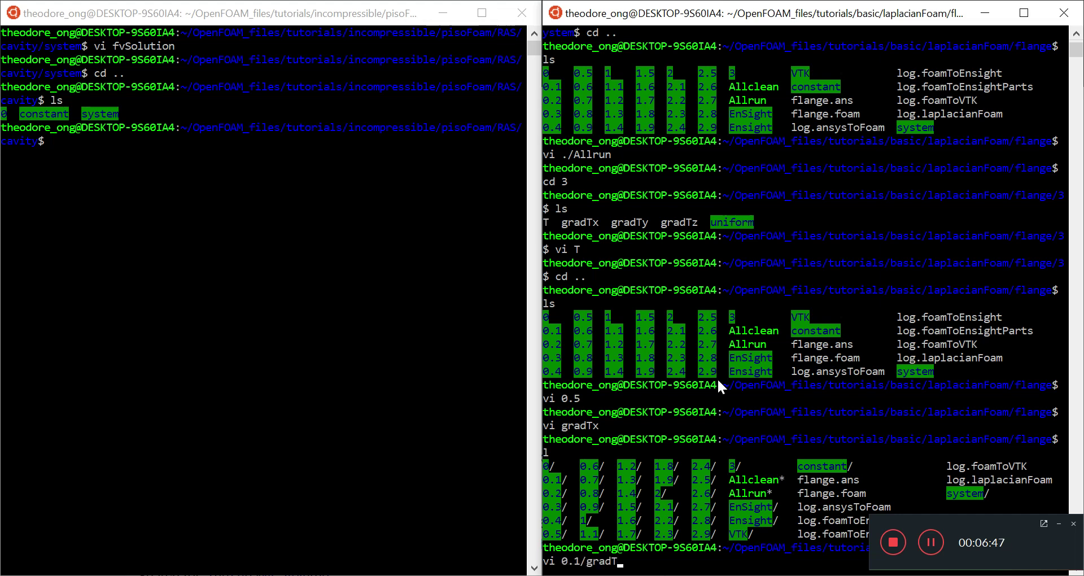
{"action": "key", "text": "Return"}
{"action": "type", "text": ":q"}
{"action": "key", "text": "Return"}
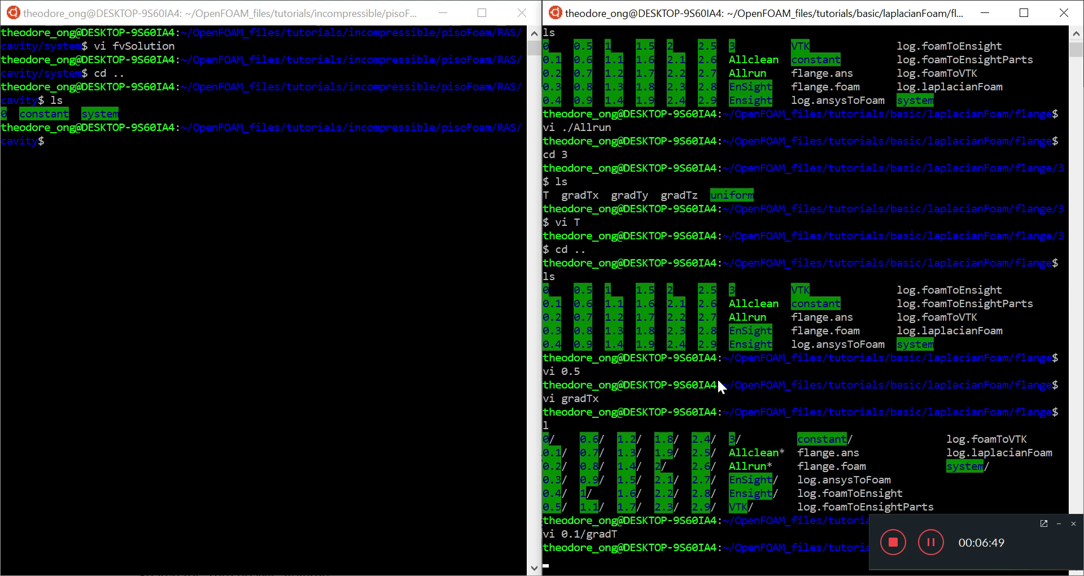
{"action": "key", "text": "Up"}
{"action": "key", "text": "Tab"}
{"action": "key", "text": "Tab"}
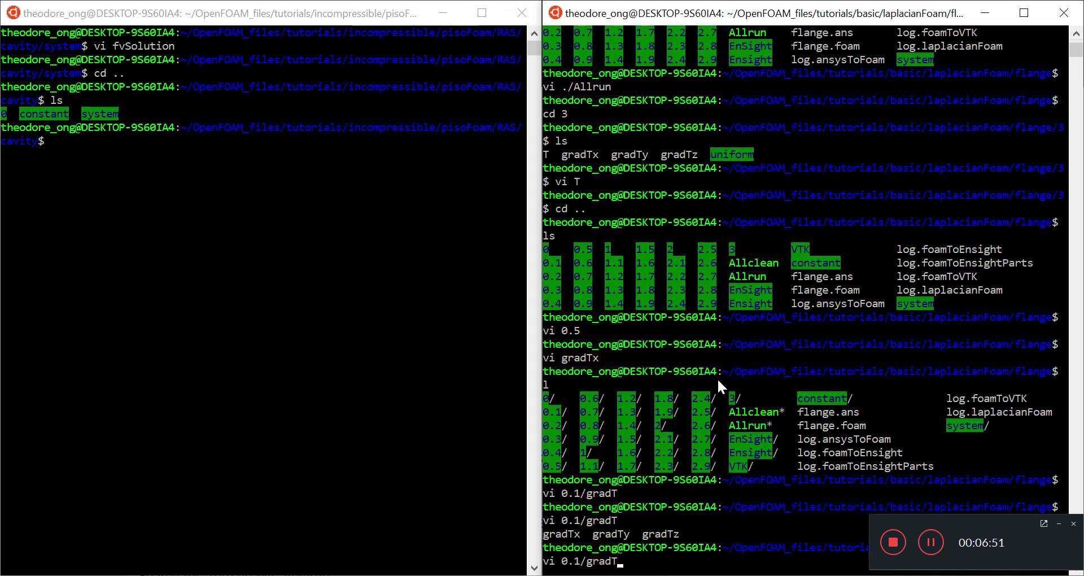
{"action": "type", "text": "x"}
{"action": "key", "text": "Return"}
Page through the 5712 gradTx values, close the file, and switch to the left terminal.
{"action": "key", "text": "j"}
{"action": "key", "text": "j"}
{"action": "key", "text": "j"}
{"action": "key", "text": "j"}
{"action": "key", "text": "j"}
{"action": "key", "text": "j"}
{"action": "key", "text": "j"}
{"action": "key", "text": "j"}
{"action": "key", "text": "j"}
{"action": "key", "text": "j"}
{"action": "key", "text": "j"}
{"action": "key", "text": "j"}
{"action": "key", "text": "j"}
{"action": "key", "text": "j"}
{"action": "key", "text": "j"}
{"action": "key", "text": "j"}
{"action": "key", "text": "j"}
{"action": "key", "text": "j"}
{"action": "key", "text": "j"}
{"action": "key", "text": "j"}
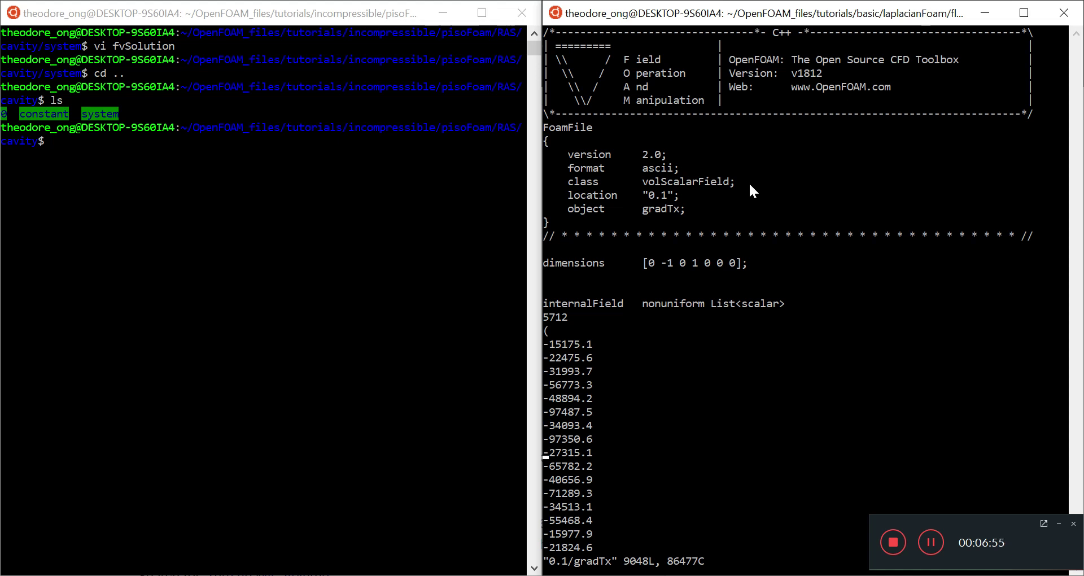
{"action": "left_click_drag", "start_coordinate": [735, 181], "coordinate": [557, 180]}
{"action": "left_click", "coordinate": [726, 303]}
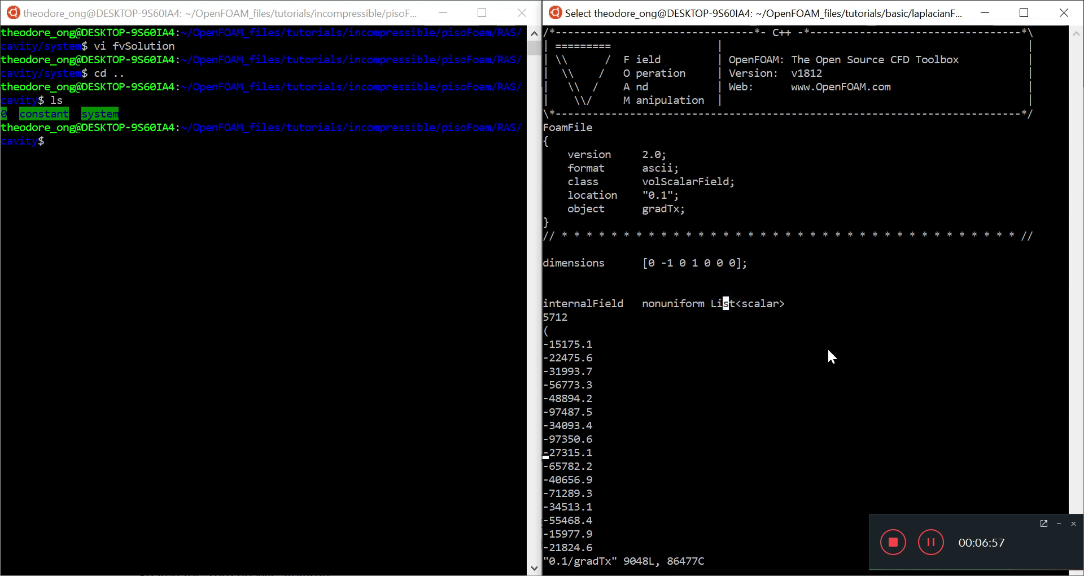
{"action": "key", "text": "Escape"}
{"action": "key", "text": "j"}
{"action": "key", "text": "j"}
{"action": "key", "text": "j"}
{"action": "key", "text": "j"}
{"action": "key", "text": "j"}
{"action": "key", "text": "j"}
{"action": "key", "text": "j"}
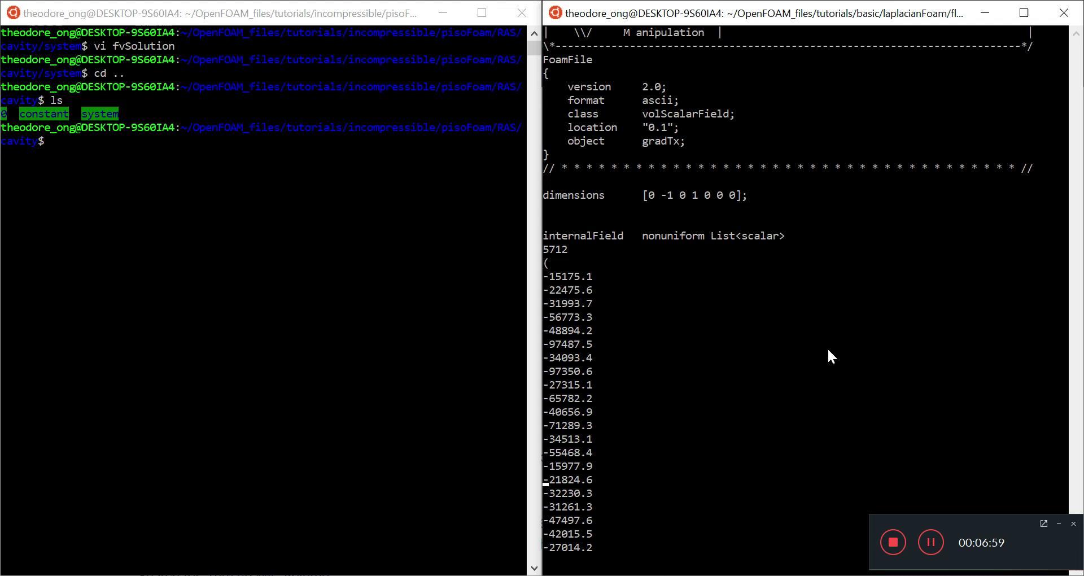
{"action": "key", "text": "j"}
{"action": "key", "text": "j"}
{"action": "key", "text": "j"}
{"action": "key", "text": "j"}
{"action": "key", "text": "j"}
{"action": "key", "text": "j"}
{"action": "key", "text": "j"}
{"action": "key", "text": "j"}
{"action": "key", "text": "j"}
{"action": "key", "text": "j"}
{"action": "key", "text": "j"}
{"action": "key", "text": "j"}
{"action": "key", "text": "j"}
{"action": "key", "text": "j"}
{"action": "key", "text": "j"}
{"action": "key", "text": "j"}
{"action": "key", "text": "j"}
{"action": "key", "text": "j"}
{"action": "key", "text": "j"}
{"action": "key", "text": "j"}
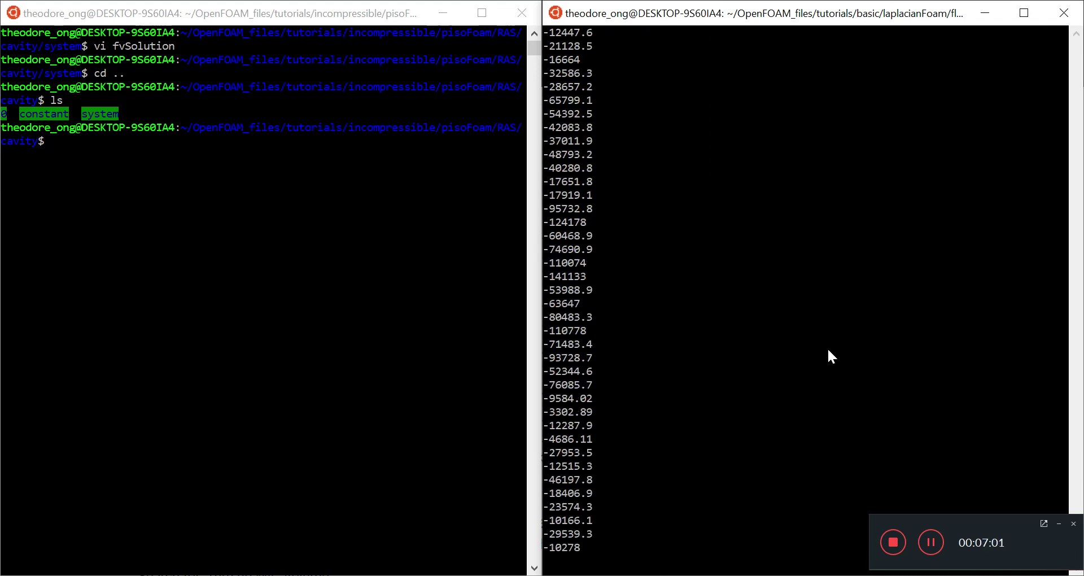
{"action": "key", "text": "j"}
{"action": "key", "text": "j"}
{"action": "key", "text": "j"}
{"action": "key", "text": "j"}
{"action": "key", "text": "j"}
{"action": "key", "text": "j"}
{"action": "key", "text": "j"}
{"action": "key", "text": "j"}
{"action": "key", "text": "j"}
{"action": "key", "text": "j"}
{"action": "key", "text": "j"}
{"action": "key", "text": "j"}
{"action": "key", "text": "j"}
{"action": "key", "text": "j"}
{"action": "key", "text": "j"}
{"action": "key", "text": "j"}
{"action": "key", "text": "j"}
{"action": "key", "text": "j"}
{"action": "key", "text": "j"}
{"action": "key", "text": "j"}
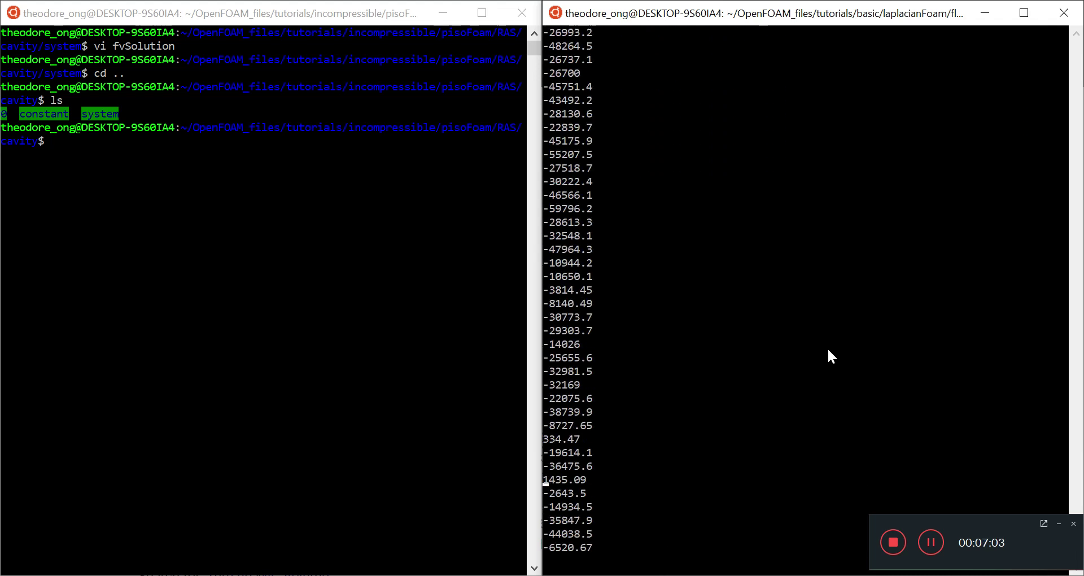
{"action": "key", "text": "j"}
{"action": "key", "text": "j"}
{"action": "key", "text": "j"}
{"action": "key", "text": "j"}
{"action": "key", "text": "j"}
{"action": "key", "text": "j"}
{"action": "key", "text": "j"}
{"action": "key", "text": "j"}
{"action": "key", "text": "j"}
{"action": "key", "text": "j"}
{"action": "key", "text": "j"}
{"action": "key", "text": "j"}
{"action": "key", "text": "j"}
{"action": "key", "text": "j"}
{"action": "key", "text": "j"}
{"action": "key", "text": "j"}
{"action": "key", "text": "j"}
{"action": "key", "text": "j"}
{"action": "key", "text": "j"}
{"action": "key", "text": "j"}
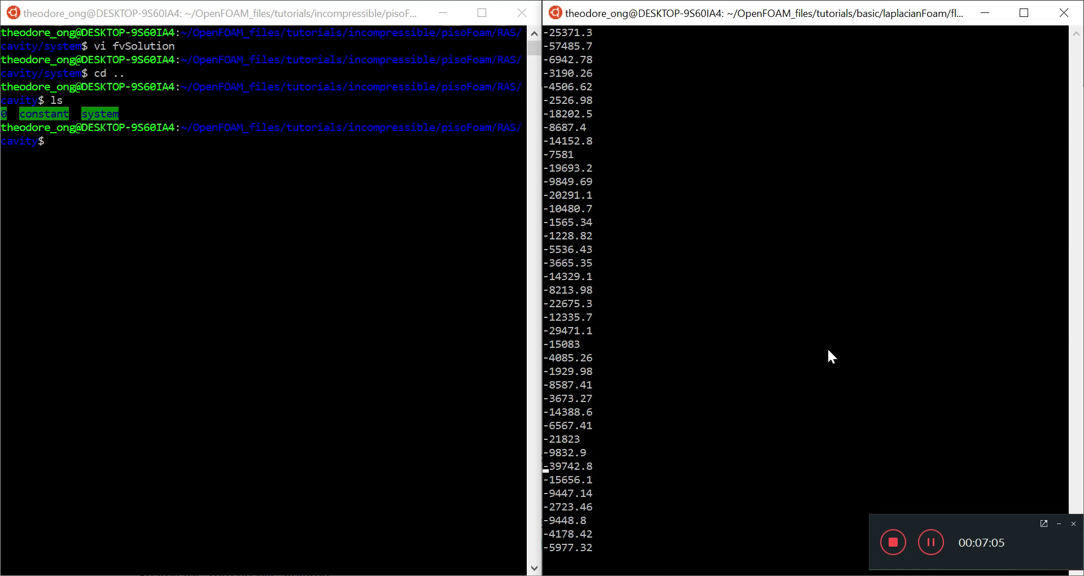
{"action": "key", "text": "k"}
{"action": "key", "text": "k"}
{"action": "key", "text": "k"}
{"action": "key", "text": "k"}
{"action": "key", "text": "k"}
{"action": "key", "text": "k"}
{"action": "key", "text": "k"}
{"action": "key", "text": "k"}
{"action": "key", "text": "k"}
{"action": "key", "text": "k"}
{"action": "key", "text": "k"}
{"action": "key", "text": "k"}
{"action": "key", "text": "k"}
{"action": "key", "text": "k"}
{"action": "key", "text": "k"}
{"action": "key", "text": "k"}
{"action": "key", "text": "k"}
{"action": "key", "text": "k"}
{"action": "key", "text": "k"}
{"action": "key", "text": "k"}
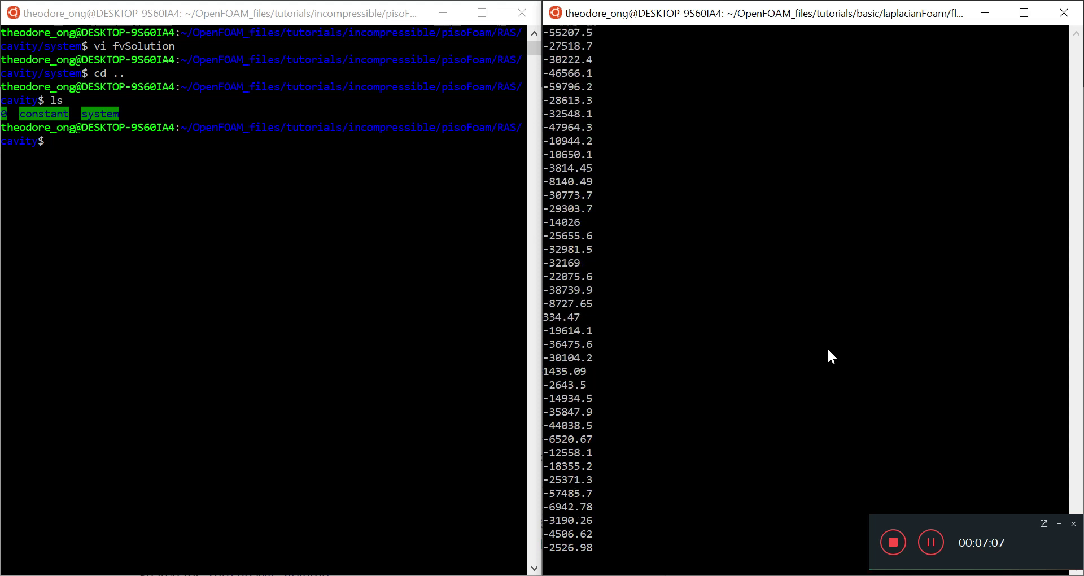
{"action": "key", "text": "k"}
{"action": "key", "text": "k"}
{"action": "key", "text": "k"}
{"action": "key", "text": "k"}
{"action": "key", "text": "k"}
{"action": "key", "text": "k"}
{"action": "key", "text": "k"}
{"action": "key", "text": "k"}
{"action": "key", "text": "k"}
{"action": "key", "text": "k"}
{"action": "key", "text": "k"}
{"action": "key", "text": "k"}
{"action": "key", "text": "k"}
{"action": "key", "text": "k"}
{"action": "key", "text": "k"}
{"action": "key", "text": "k"}
{"action": "key", "text": "k"}
{"action": "key", "text": "k"}
{"action": "key", "text": "k"}
{"action": "key", "text": "k"}
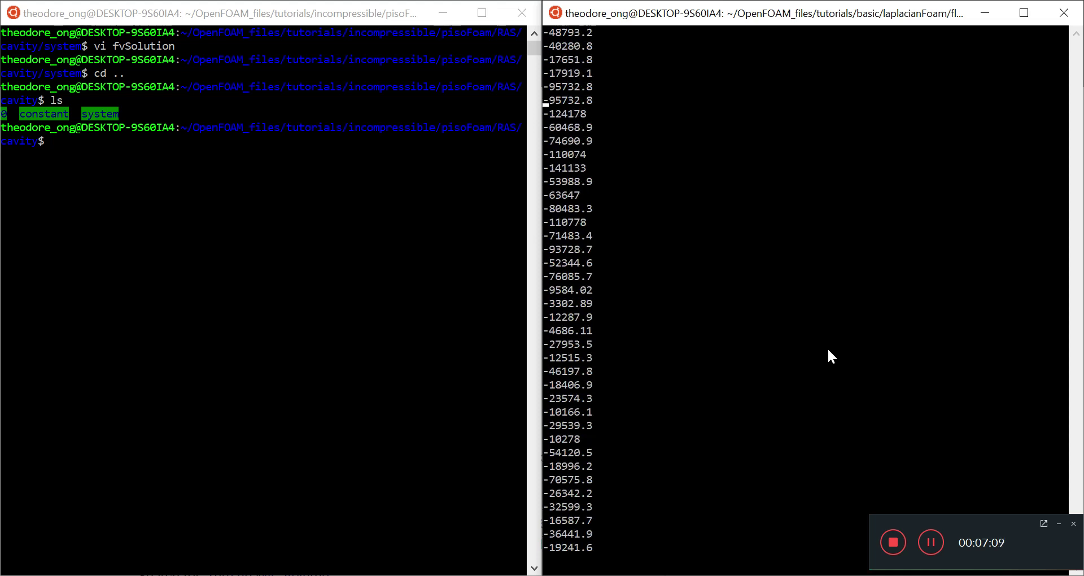
{"action": "key", "text": "k"}
{"action": "key", "text": "k"}
{"action": "key", "text": "k"}
{"action": "key", "text": "k"}
{"action": "key", "text": "k"}
{"action": "key", "text": "k"}
{"action": "key", "text": "k"}
{"action": "key", "text": "k"}
{"action": "key", "text": "k"}
{"action": "key", "text": "k"}
{"action": "key", "text": "k"}
{"action": "key", "text": "k"}
{"action": "key", "text": "k"}
{"action": "key", "text": "k"}
{"action": "key", "text": "k"}
{"action": "key", "text": "k"}
{"action": "key", "text": "k"}
{"action": "key", "text": "k"}
{"action": "key", "text": "k"}
{"action": "key", "text": "k"}
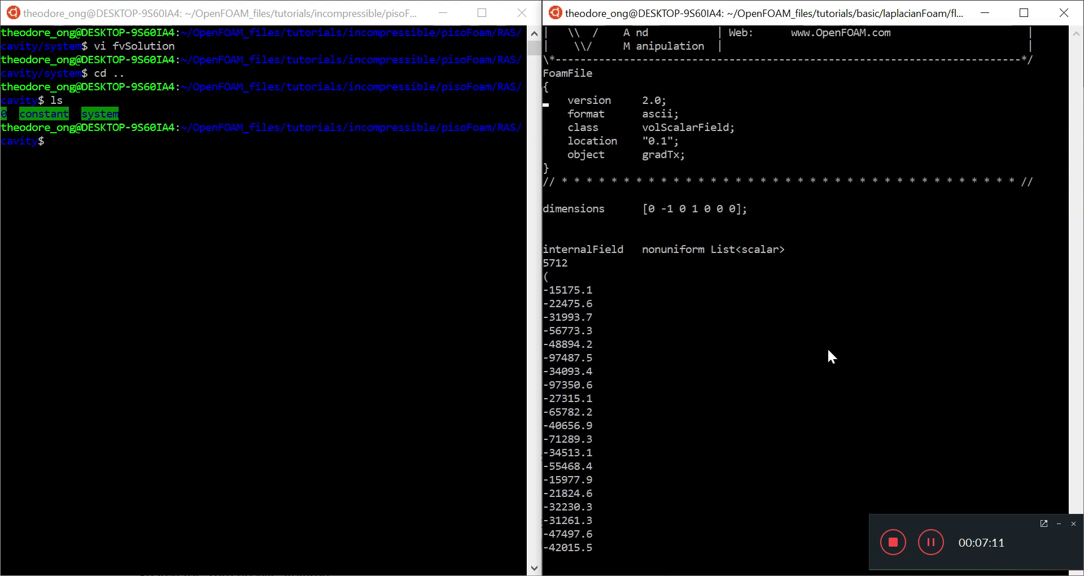
{"action": "type", "text": ":q"}
{"action": "key", "text": "Return"}
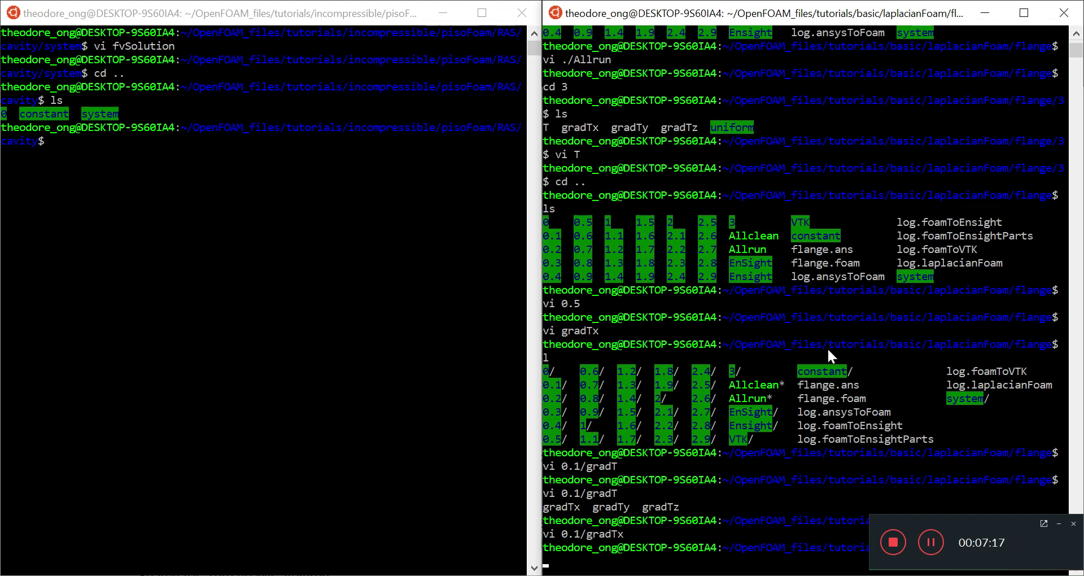
{"action": "left_click", "coordinate": [406, 310]}
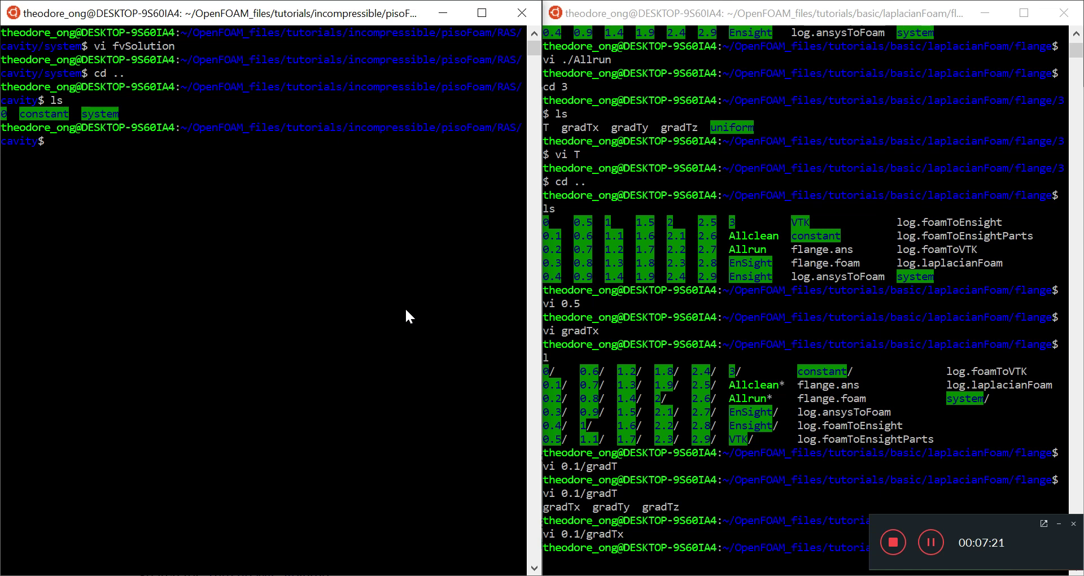
Return to the home directory in the left terminal and list its contents.
{"action": "type", "text": "cd"}
{"action": "key", "text": "Return"}
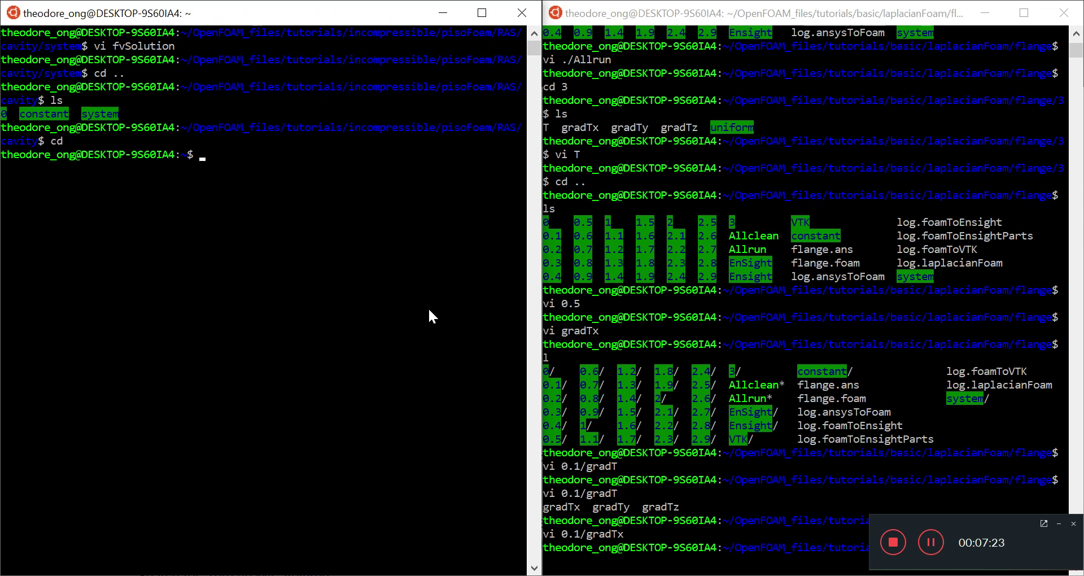
{"action": "left_click", "coordinate": [670, 427]}
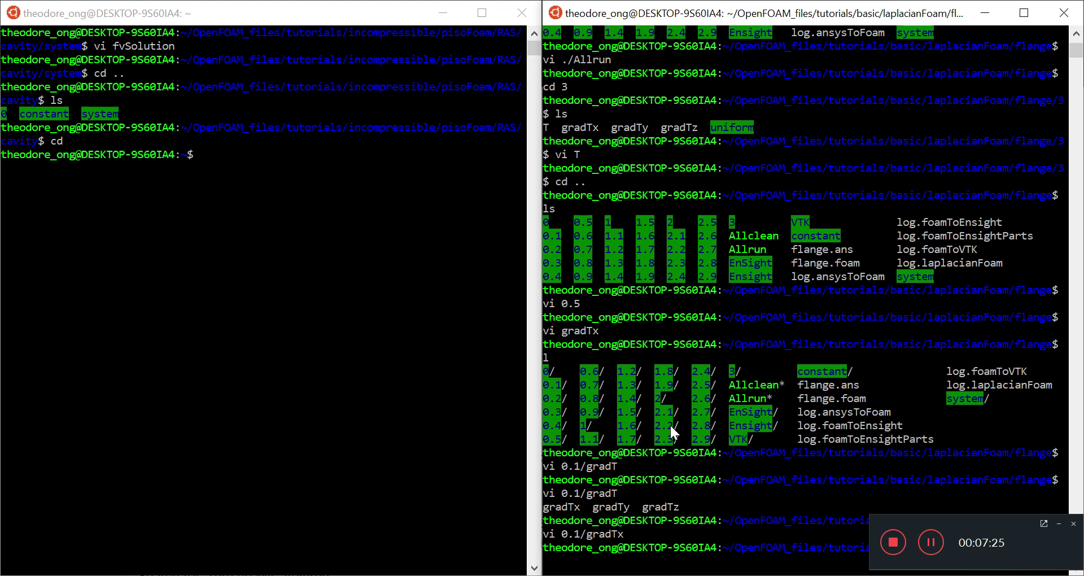
{"action": "left_click", "coordinate": [423, 286]}
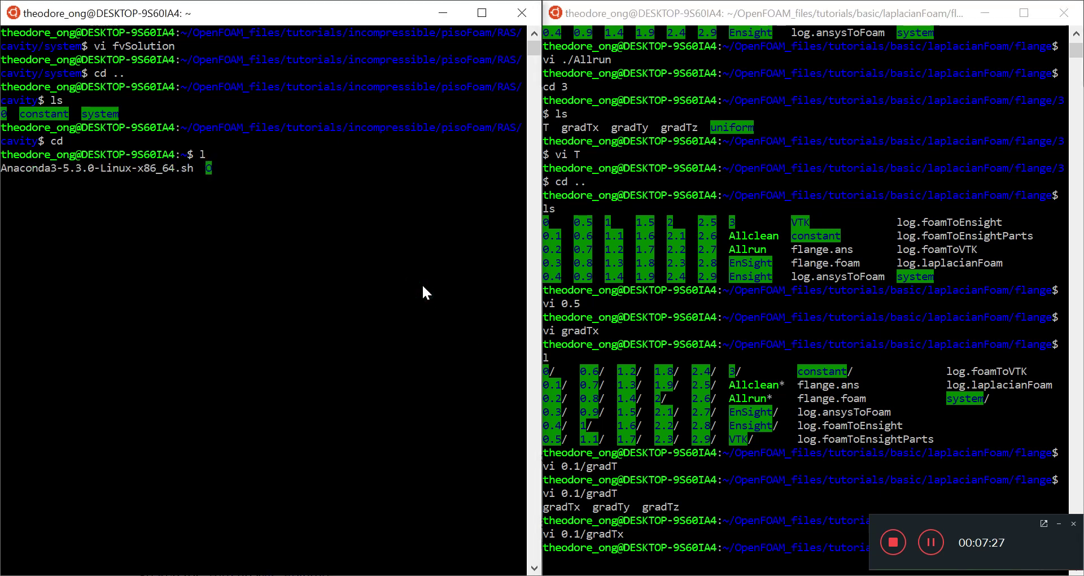
{"action": "type", "text": "l"}
{"action": "key", "text": "Return"}
Enter GitHub_software, list its projects, and bring Chrome forward.
{"action": "type", "text": "cd Git"}
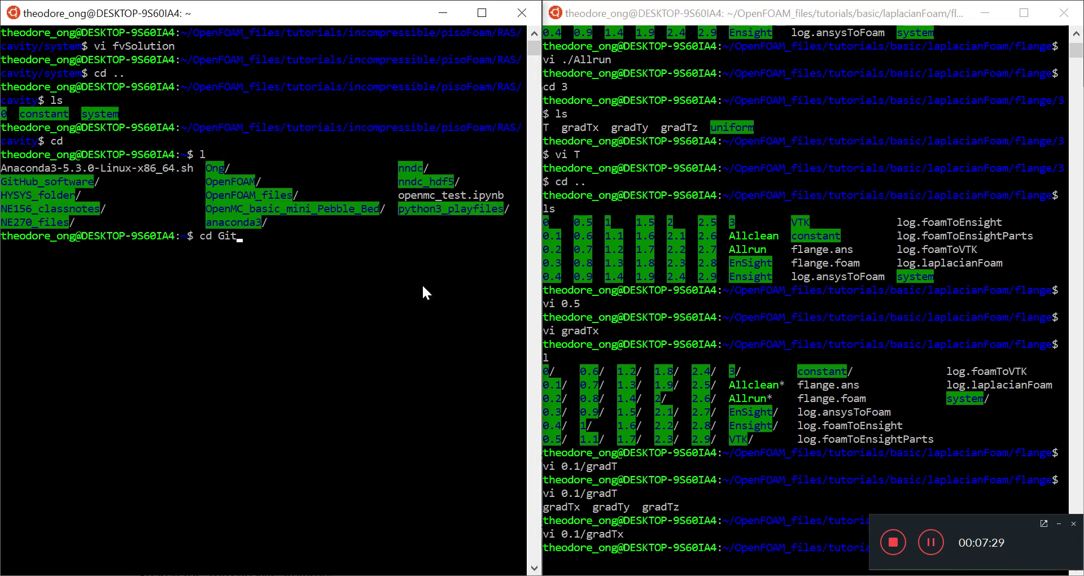
{"action": "key", "text": "Tab"}
{"action": "key", "text": "Return"}
{"action": "type", "text": "ls"}
{"action": "key", "text": "Return"}
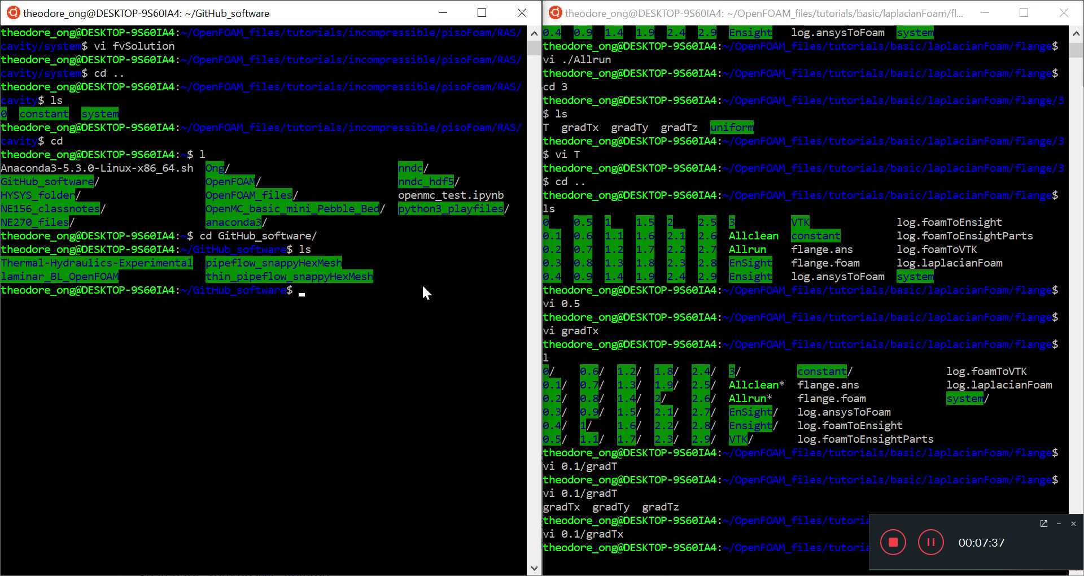
{"action": "mouse_move", "coordinate": [480, 575]}
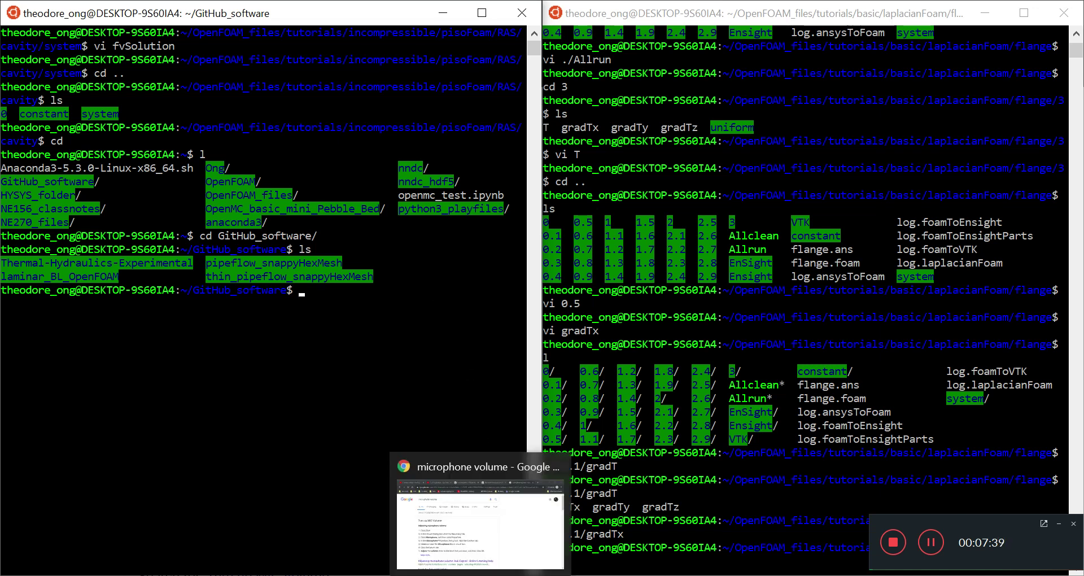
{"action": "left_click", "coordinate": [478, 546]}
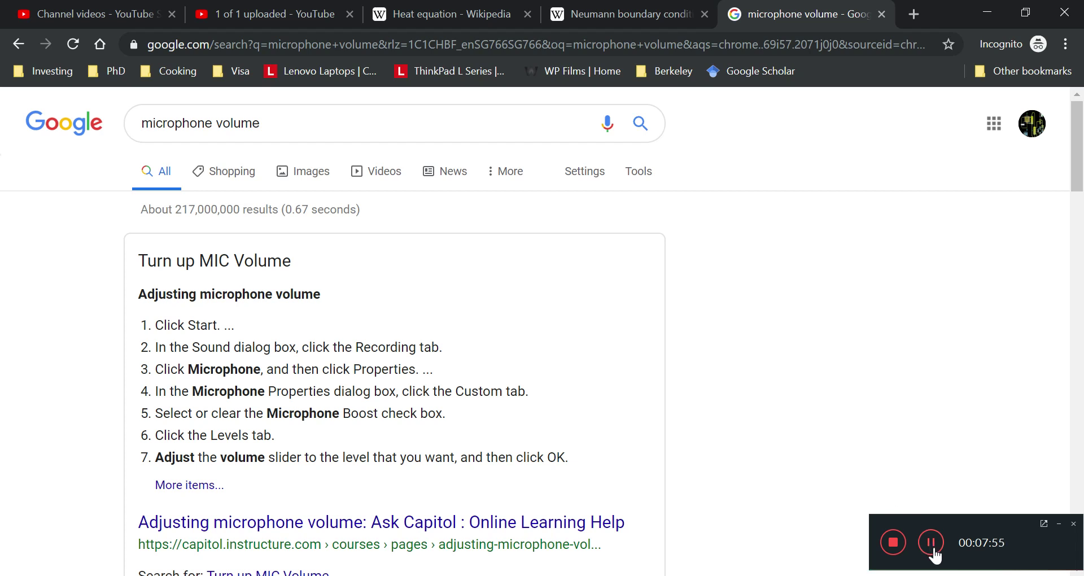
Start a new repository named OpenFoam_heatTrf_YouTube with description 'Tutorial Files for OpenFoam Heat Transfer'.
{"action": "left_click", "coordinate": [934, 554]}
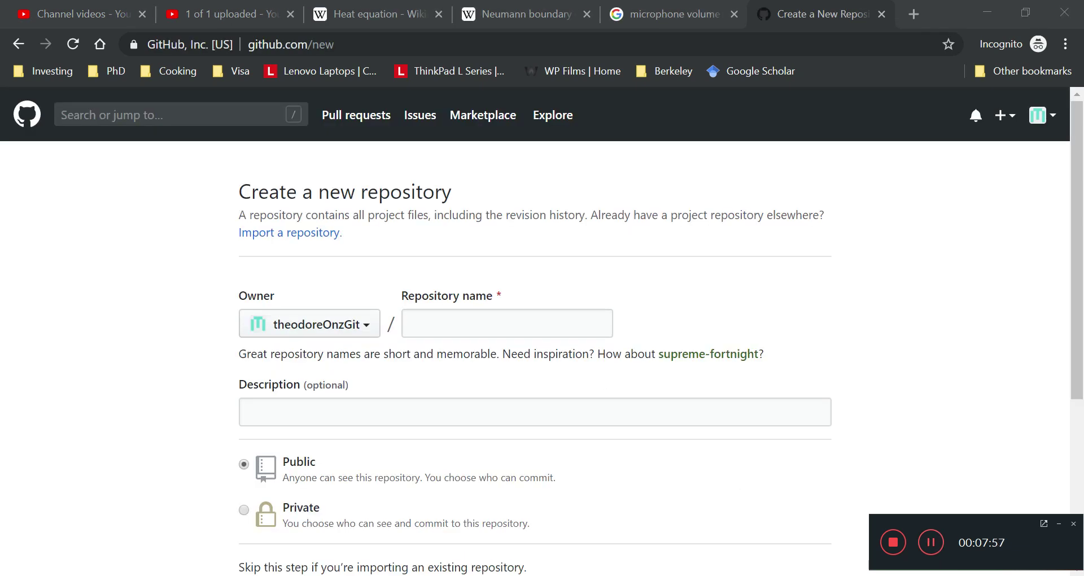
{"action": "left_click", "coordinate": [544, 325]}
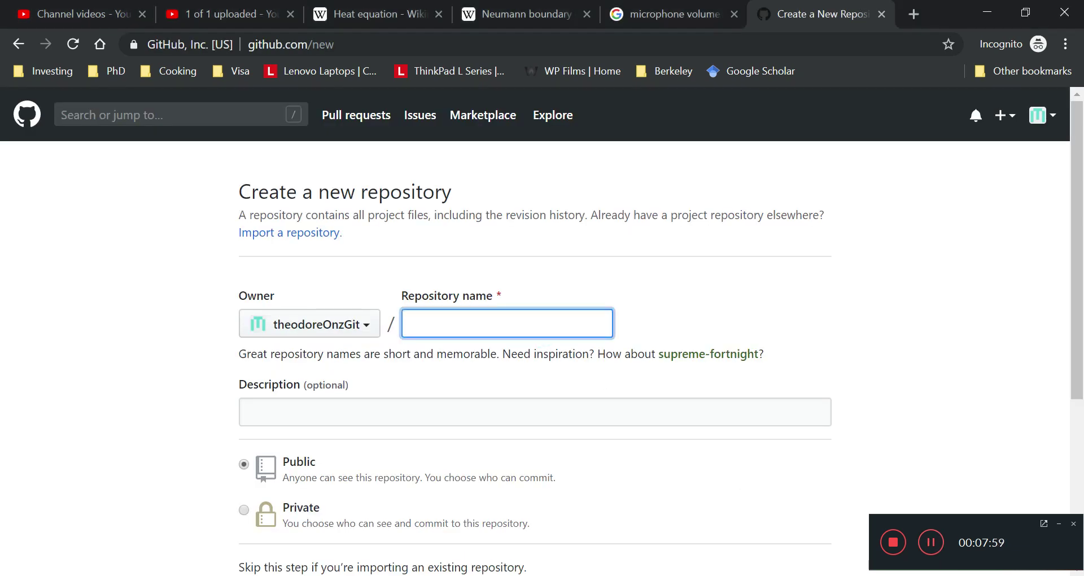
{"action": "type", "text": "OpenFoam_Heat"}
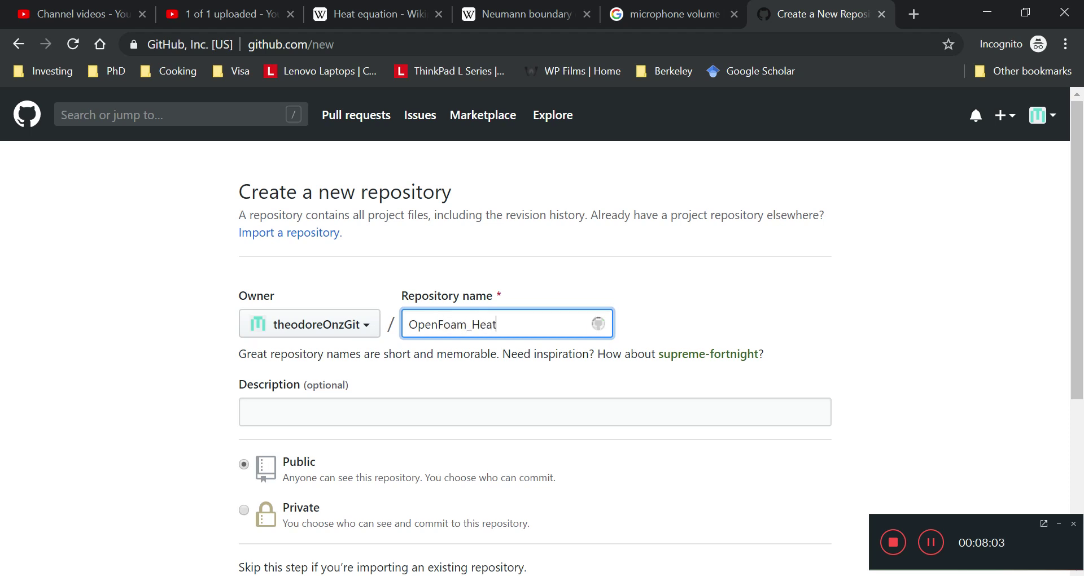
{"action": "type", "text": "TH"}
{"action": "key", "text": "BackSpace"}
{"action": "key", "text": "BackSpace"}
{"action": "key", "text": "BackSpace"}
{"action": "key", "text": "BackSpace"}
{"action": "key", "text": "BackSpace"}
{"action": "key", "text": "BackSpace"}
{"action": "type", "text": "heta"}
{"action": "key", "text": "BackSpace"}
{"action": "key", "text": "BackSpace"}
{"action": "type", "text": "at"}
{"action": "type", "text": "Trf_"}
{"action": "type", "text": "Tut"}
{"action": "key", "text": "BackSpace"}
{"action": "type", "text": "YouTube"}
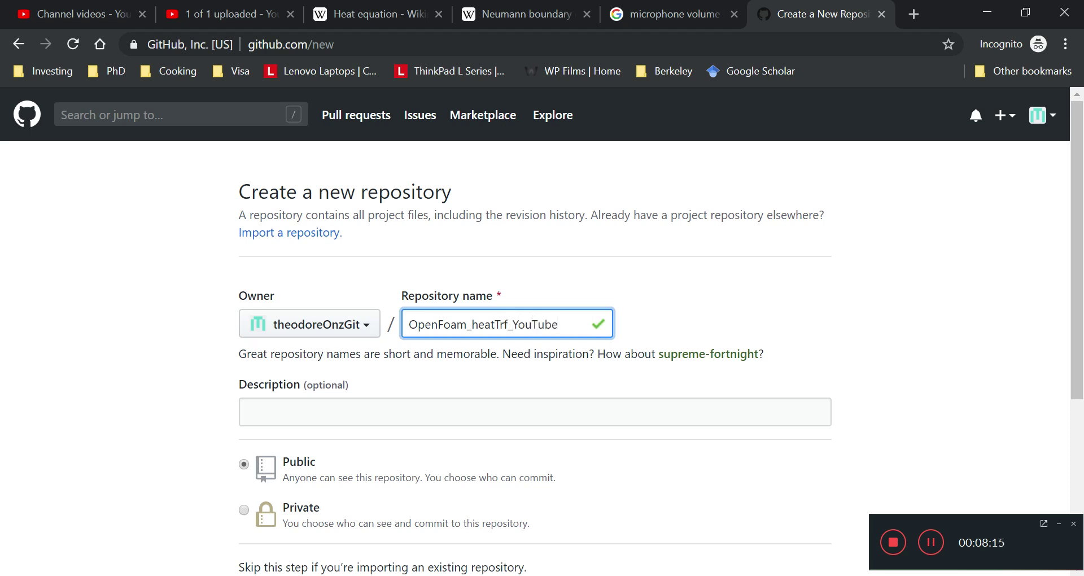
{"action": "left_click", "coordinate": [527, 408]}
{"action": "type", "text": "Tutorial Files for OpenFoam Heat Transfer"}
Initialize it with a README, create the repository, and copy its HTTPS clone address.
{"action": "scroll", "coordinate": [534, 426], "scroll_direction": "down", "scroll_amount": 5}
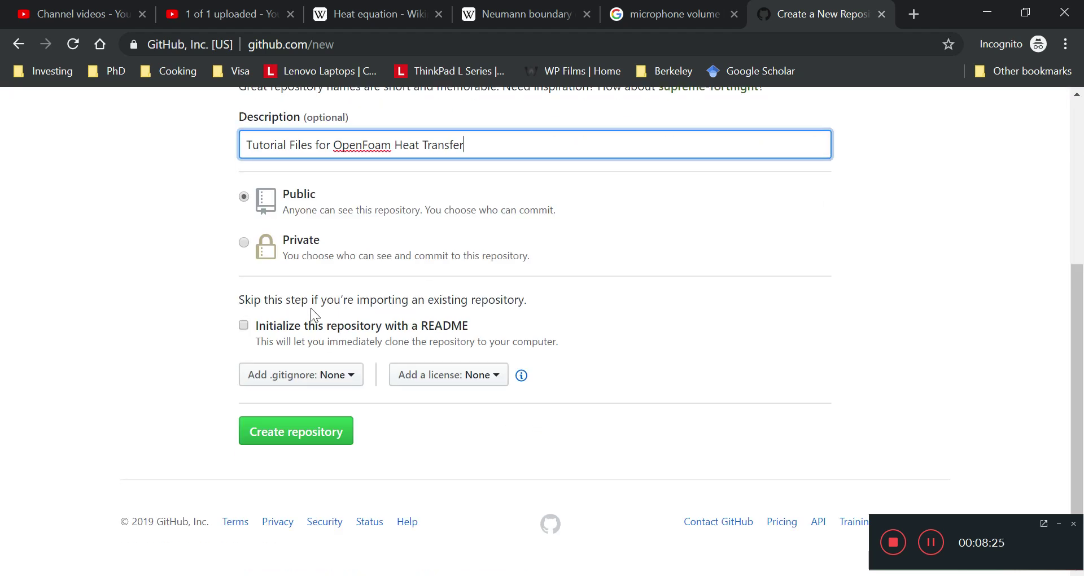
{"action": "left_click", "coordinate": [310, 323]}
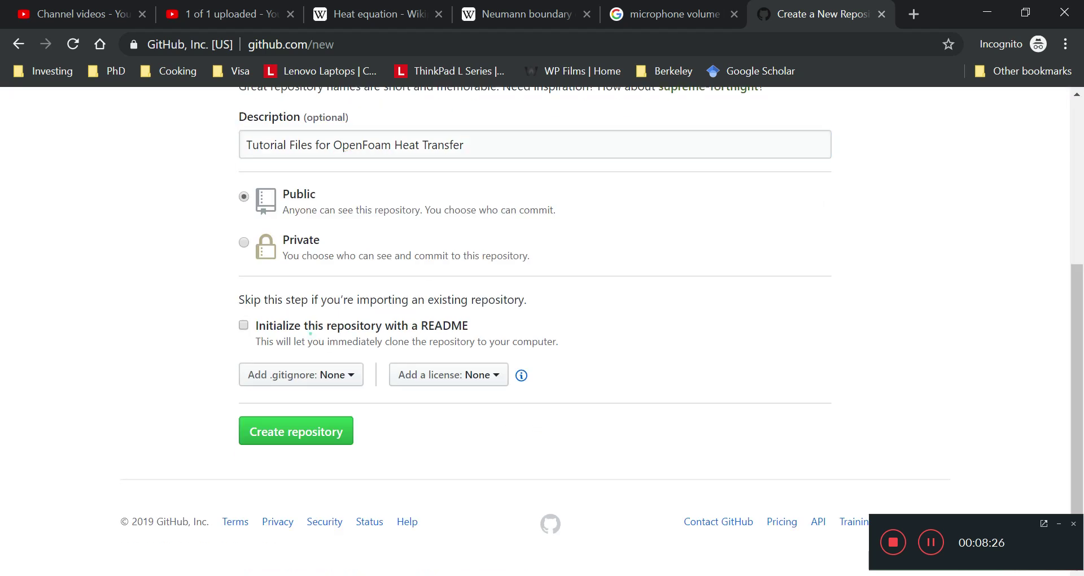
{"action": "left_click", "coordinate": [319, 432]}
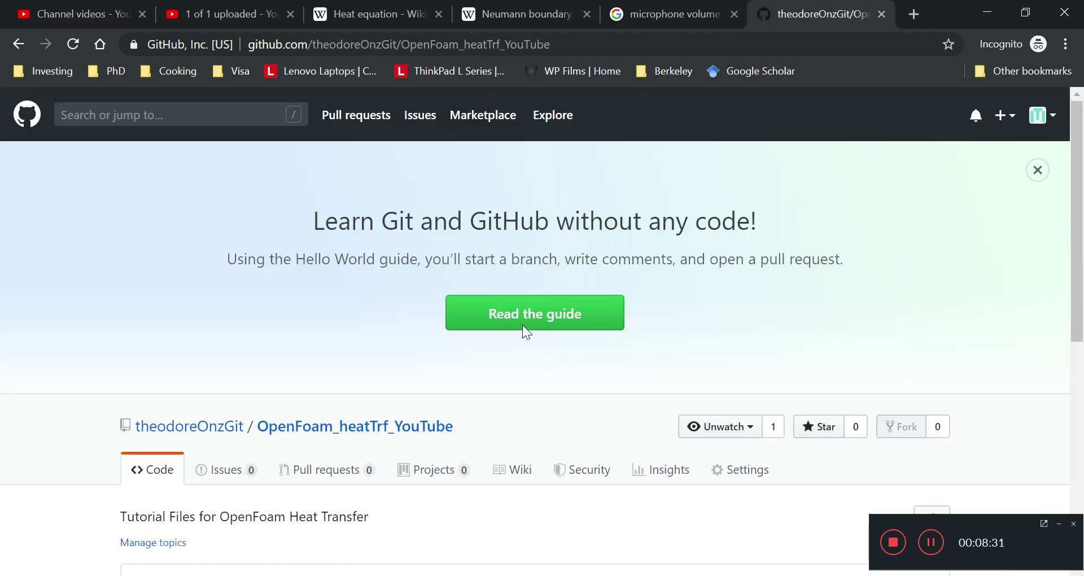
{"action": "scroll", "coordinate": [565, 305], "scroll_direction": "down", "scroll_amount": 4}
{"action": "left_click", "coordinate": [947, 355]}
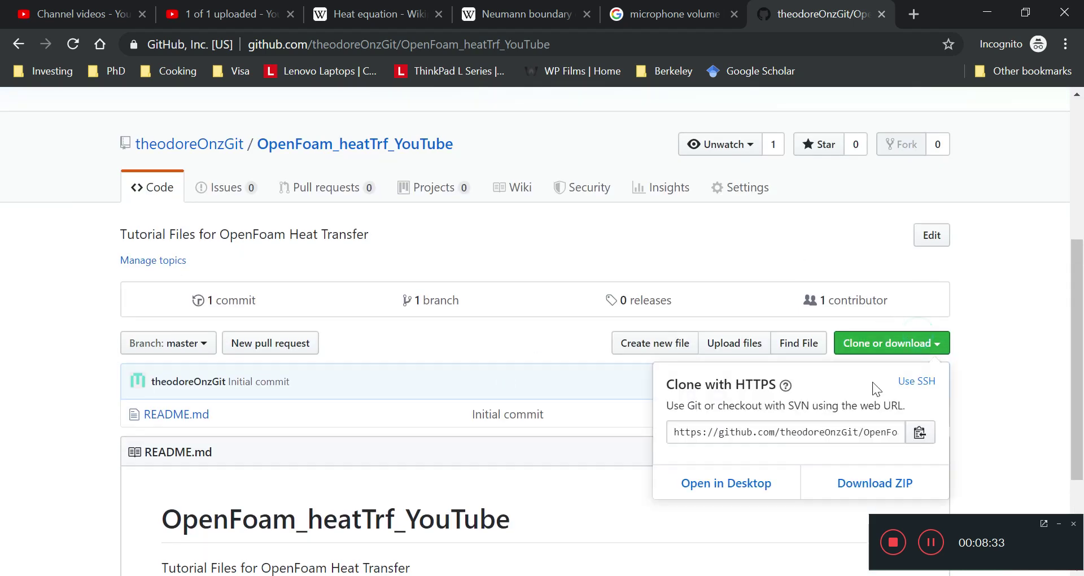
{"action": "left_click", "coordinate": [800, 430]}
{"action": "key", "text": "ctrl+c"}
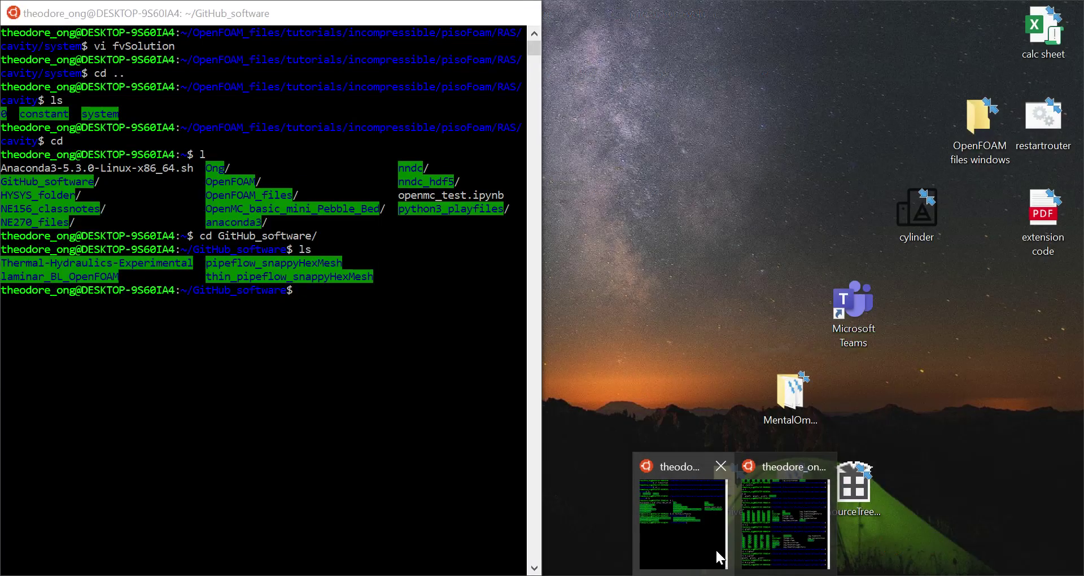
In the home-directory terminal, attempt git clone with the pasted HTTPS address, which errors.
{"action": "left_click", "coordinate": [716, 550]}
{"action": "left_click", "coordinate": [305, 290]}
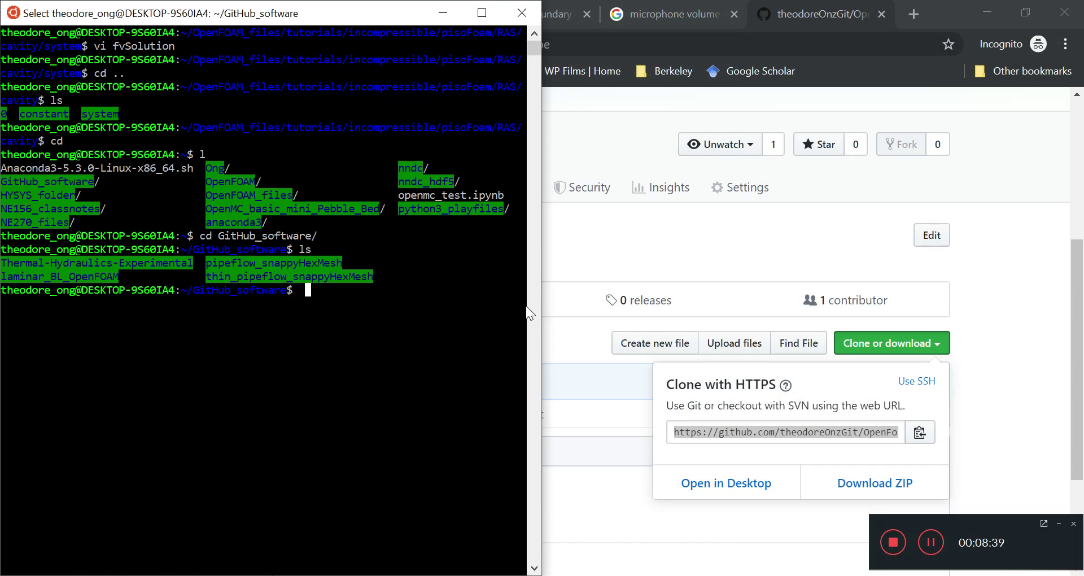
{"action": "type", "text": "g"}
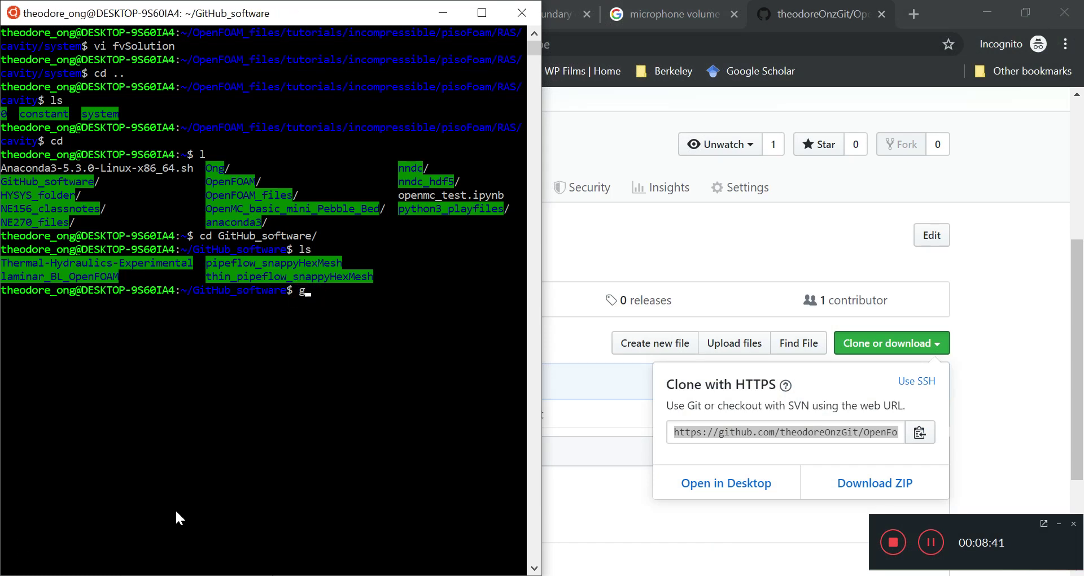
{"action": "type", "text": "it clone"}
{"action": "right_click", "coordinate": [177, 512]}
{"action": "key", "text": "Return"}
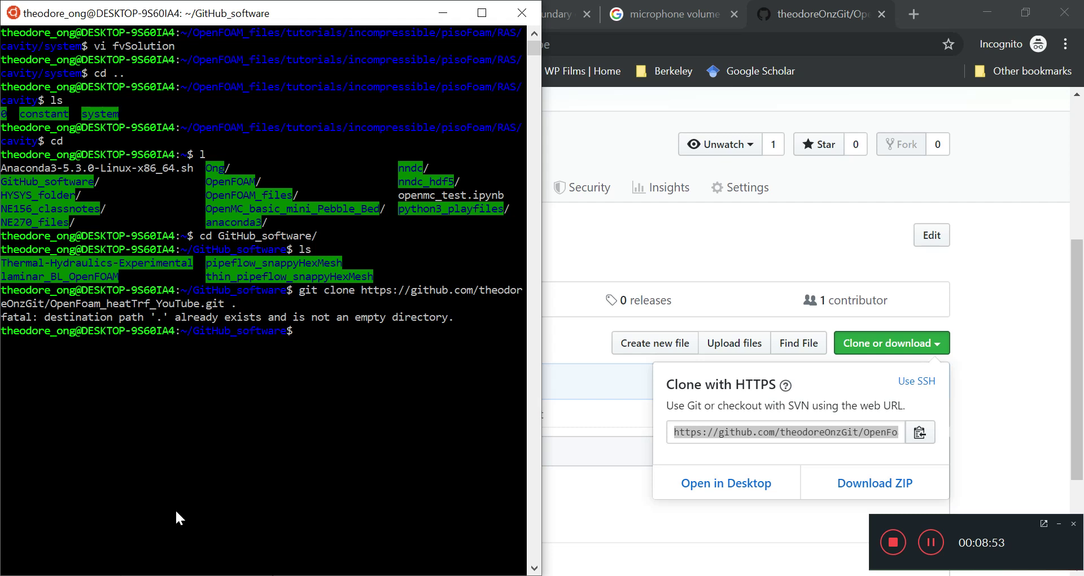
{"action": "type", "text": "mkdir"}
{"action": "key", "text": "BackSpace"}
{"action": "key", "text": "BackSpace"}
{"action": "key", "text": "BackSpace"}
{"action": "key", "text": "BackSpace"}
{"action": "key", "text": "BackSpace"}
{"action": "right_click", "coordinate": [175, 510]}
{"action": "key", "text": "Return"}
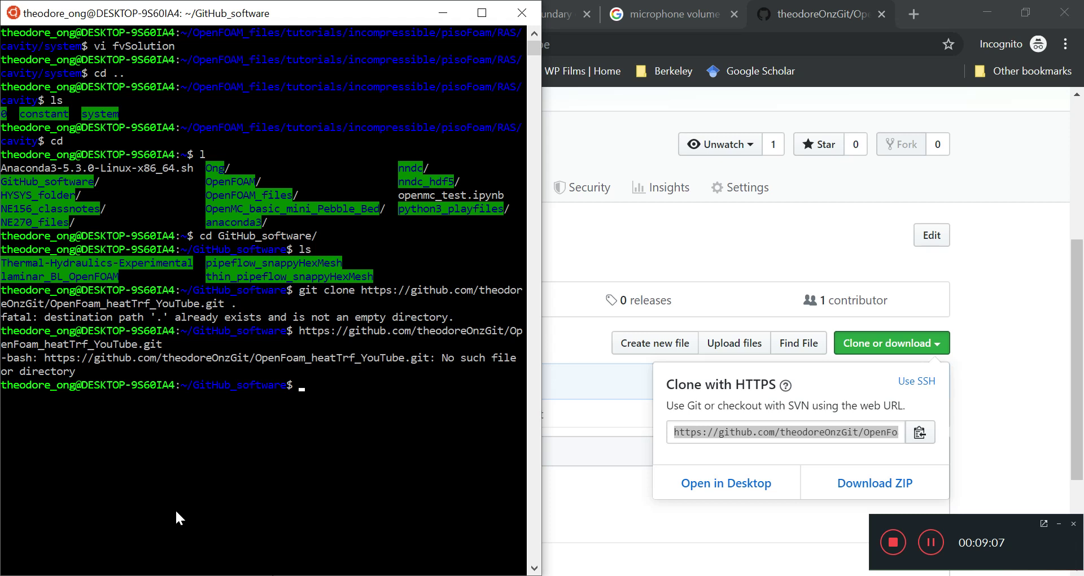
Rerun git clone with the address and list GitHub_software to see the new clone.
{"action": "type", "text": "git clone"}
{"action": "right_click", "coordinate": [175, 509]}
{"action": "key", "text": "Return"}
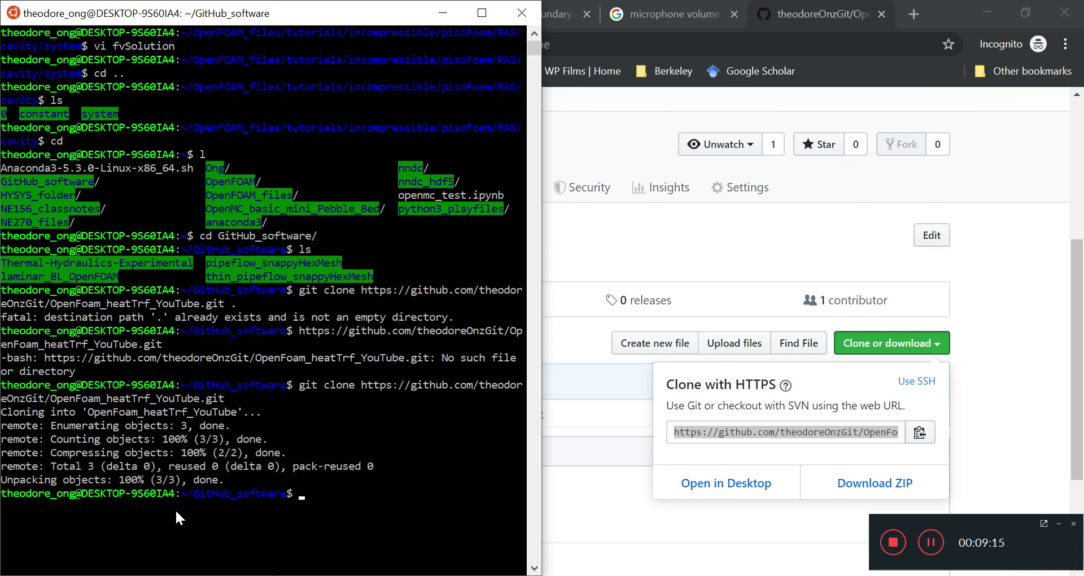
{"action": "type", "text": "l"}
{"action": "key", "text": "Return"}
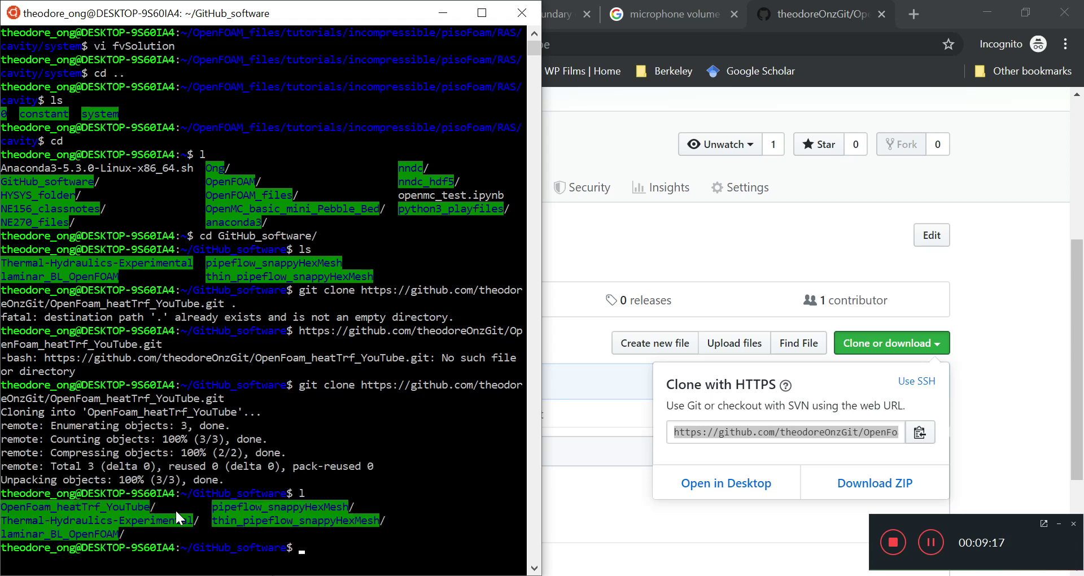
Enter OpenFoam_heatTrf_YouTube and list it, showing only README.md.
{"action": "type", "text": "cd Open"}
{"action": "key", "text": "Tab"}
{"action": "key", "text": "Return"}
{"action": "type", "text": "l"}
{"action": "key", "text": "Return"}
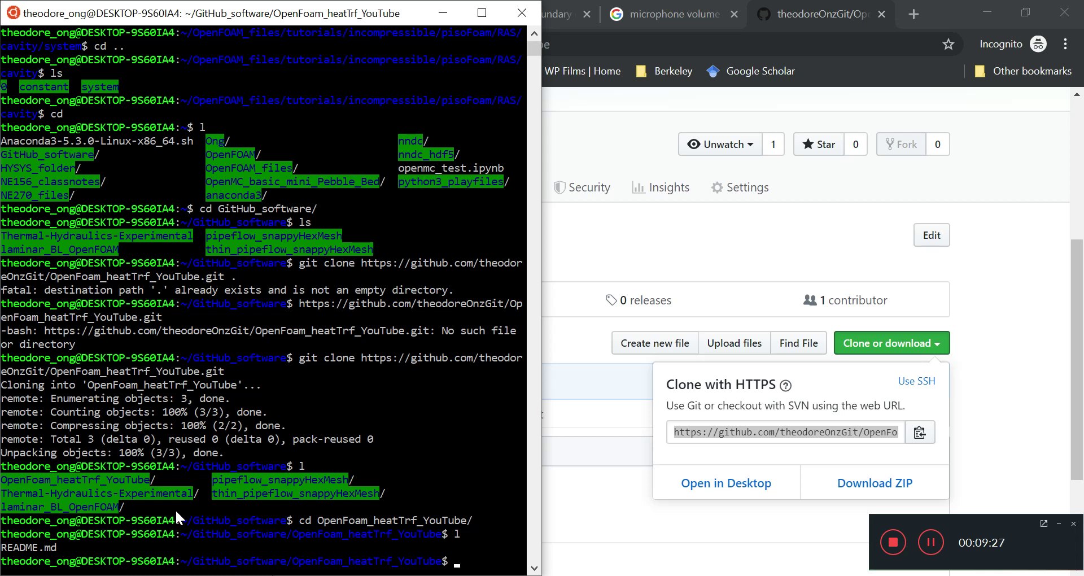
{"action": "scroll", "coordinate": [175, 509], "scroll_direction": "down", "scroll_amount": 3}
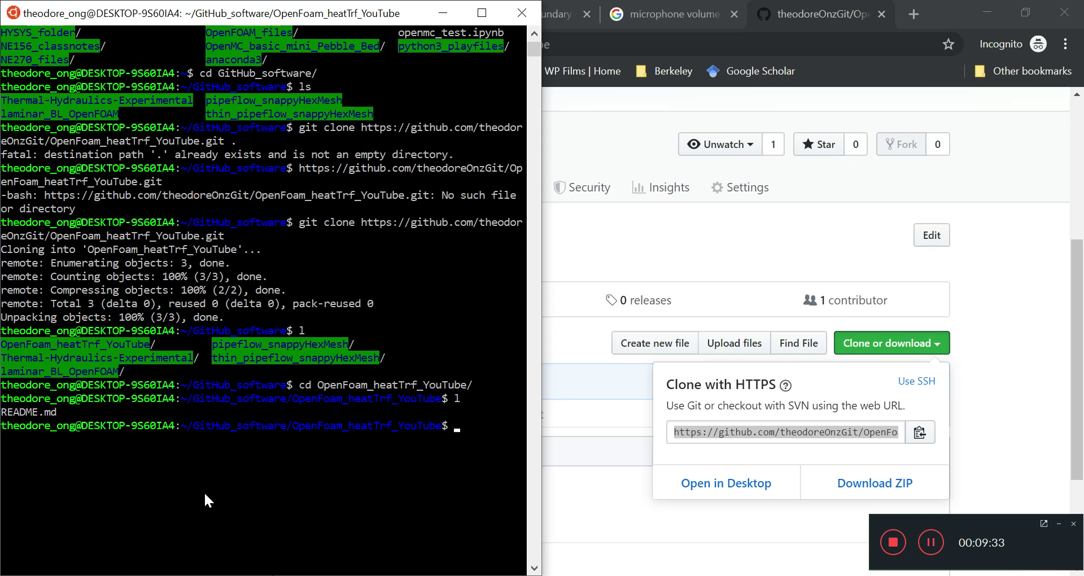
Go back to GitHub_software, then enter thin_pipeflow_snappyHexMesh and list its case folders.
{"action": "type", "text": "cd .."}
{"action": "key", "text": "Return"}
{"action": "type", "text": "ls"}
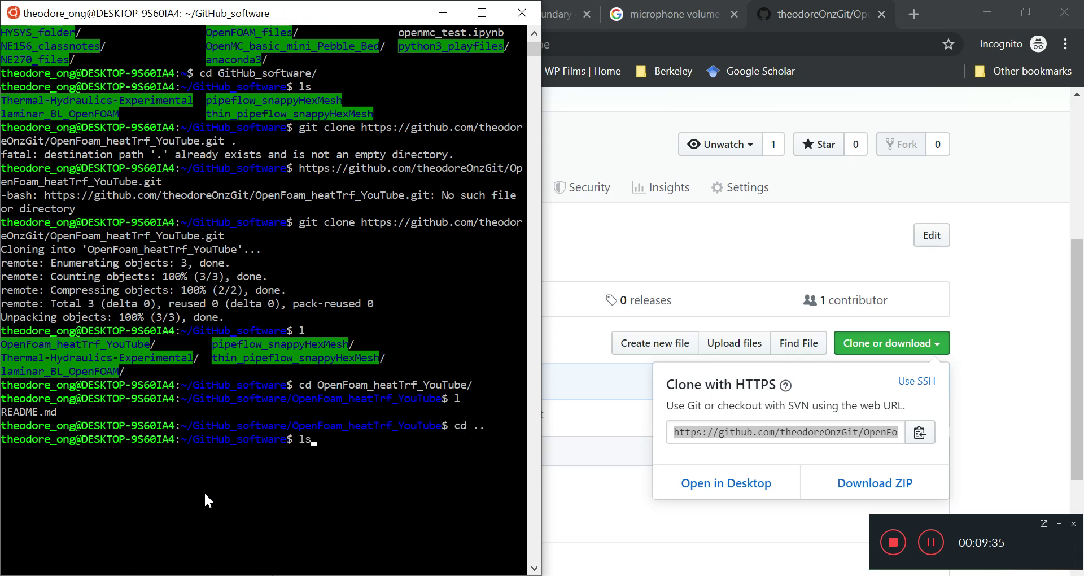
{"action": "key", "text": "Return"}
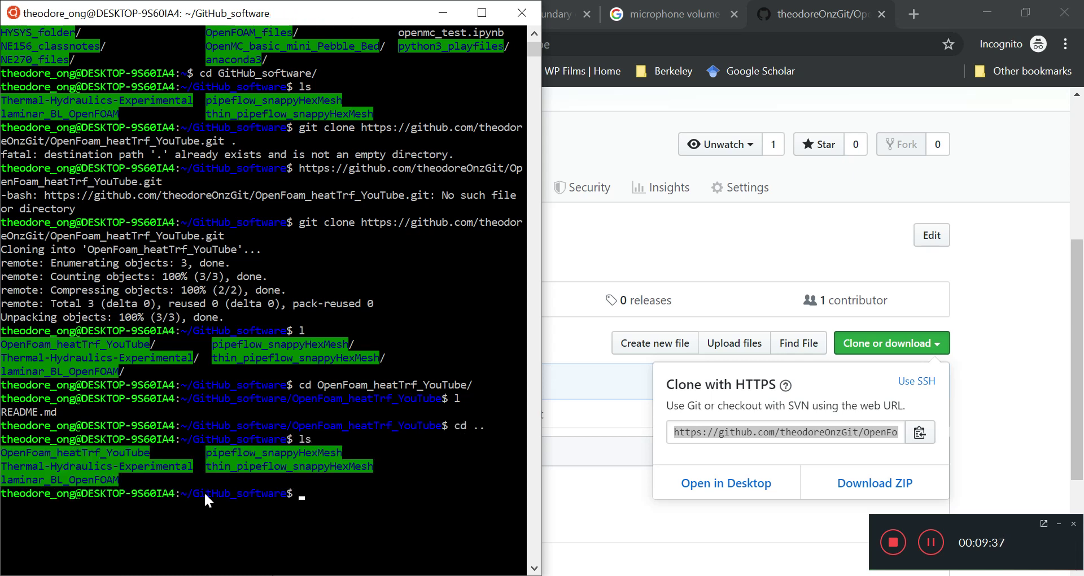
{"action": "type", "text": "cd t"}
{"action": "key", "text": "Tab"}
{"action": "key", "text": "Return"}
{"action": "type", "text": "ls"}
{"action": "key", "text": "Return"}
{"action": "type", "text": "l"}
{"action": "key", "text": "Return"}
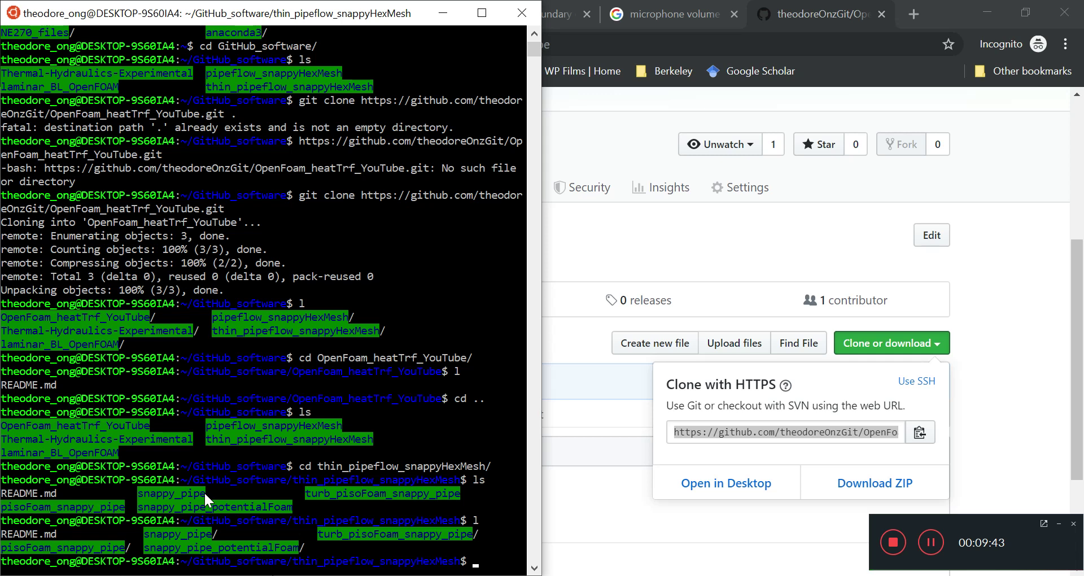
Highlight the snappy_pipe, turb_pisoFoam_snappy_pipe, pisoFoam_snappy_pipe and snappy_pipe_potentialFoam folder names.
{"action": "scroll", "coordinate": [204, 491], "scroll_direction": "down", "scroll_amount": 2}
{"action": "left_click_drag", "start_coordinate": [145, 465], "coordinate": [220, 464]}
{"action": "left_click", "coordinate": [200, 546]}
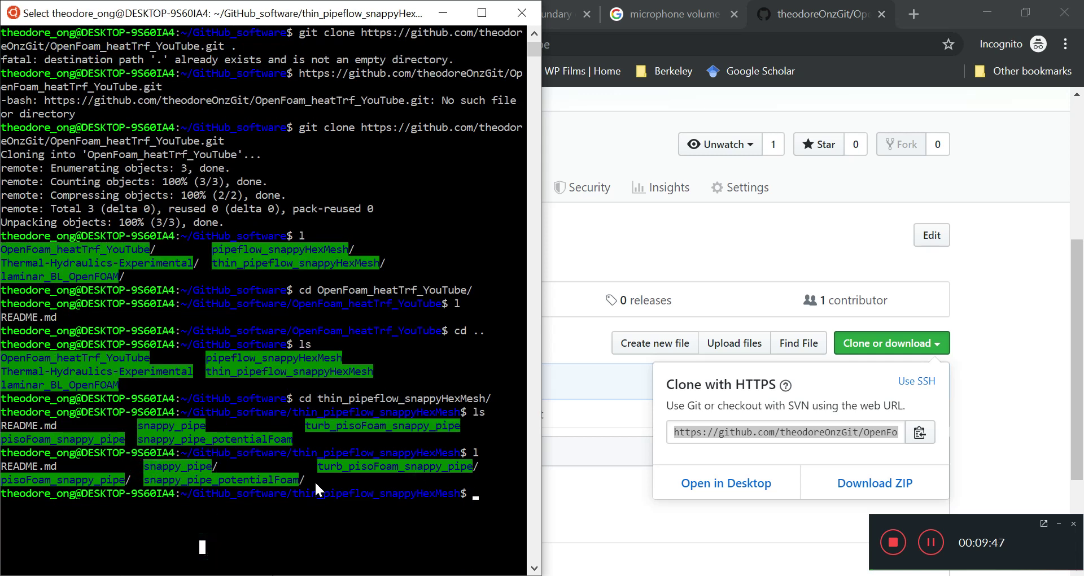
{"action": "left_click_drag", "start_coordinate": [319, 466], "coordinate": [431, 466]}
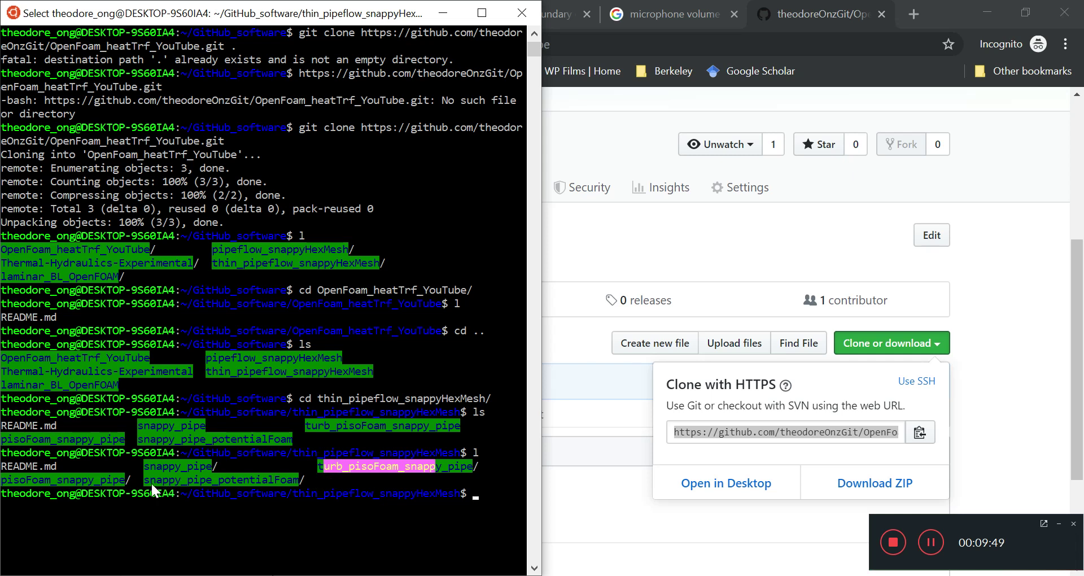
{"action": "left_click_drag", "start_coordinate": [122, 480], "coordinate": [6, 481]}
{"action": "left_click", "coordinate": [370, 290]}
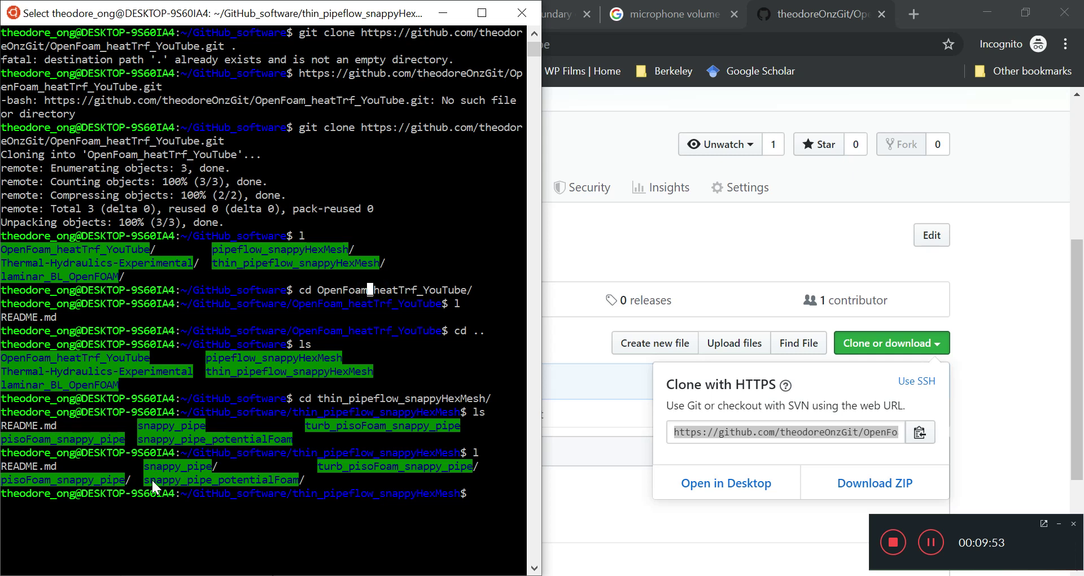
{"action": "left_click_drag", "start_coordinate": [149, 481], "coordinate": [468, 470]}
{"action": "left_click", "coordinate": [303, 476]}
{"action": "left_click", "coordinate": [364, 331]}
Go up to GitHub_software and list its folders on a cleared screen.
{"action": "type", "text": "l"}
{"action": "key", "text": "Return"}
{"action": "type", "text": "cd .."}
{"action": "key", "text": "Return"}
{"action": "type", "text": "ls"}
{"action": "key", "text": "Return"}
{"action": "type", "text": "clear"}
{"action": "key", "text": "Return"}
{"action": "type", "text": "l"}
{"action": "key", "text": "Return"}
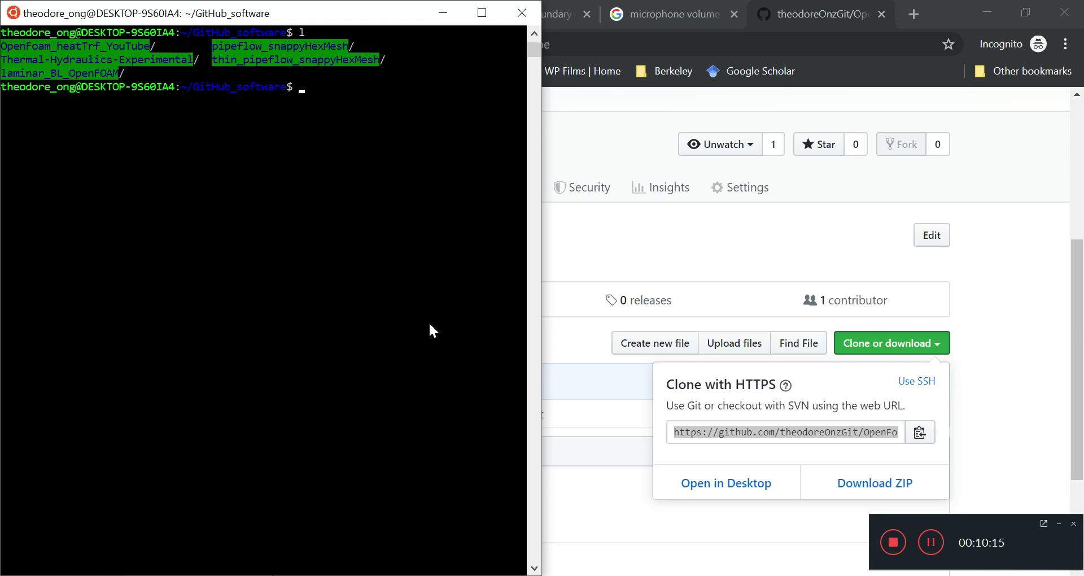
Copy thin_pipeflow_snappyHexMesh/turb_pisoFoam_snappy_pipe into OpenFoam_heatTrf_YouTube with cp -ar.
{"action": "type", "text": "cp -ar thi"}
{"action": "key", "text": "Tab"}
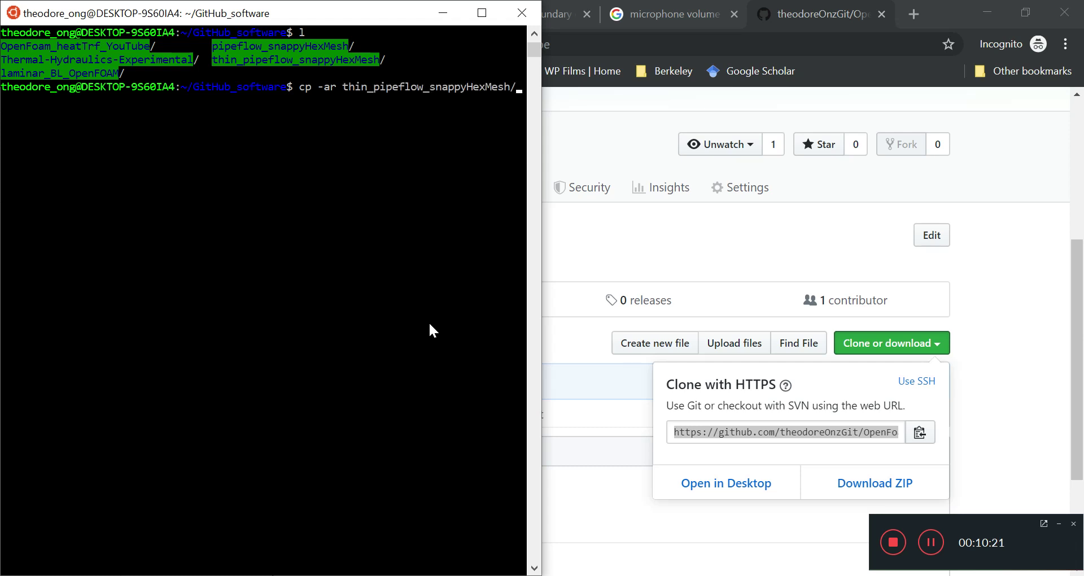
{"action": "type", "text": "t"}
{"action": "key", "text": "Tab"}
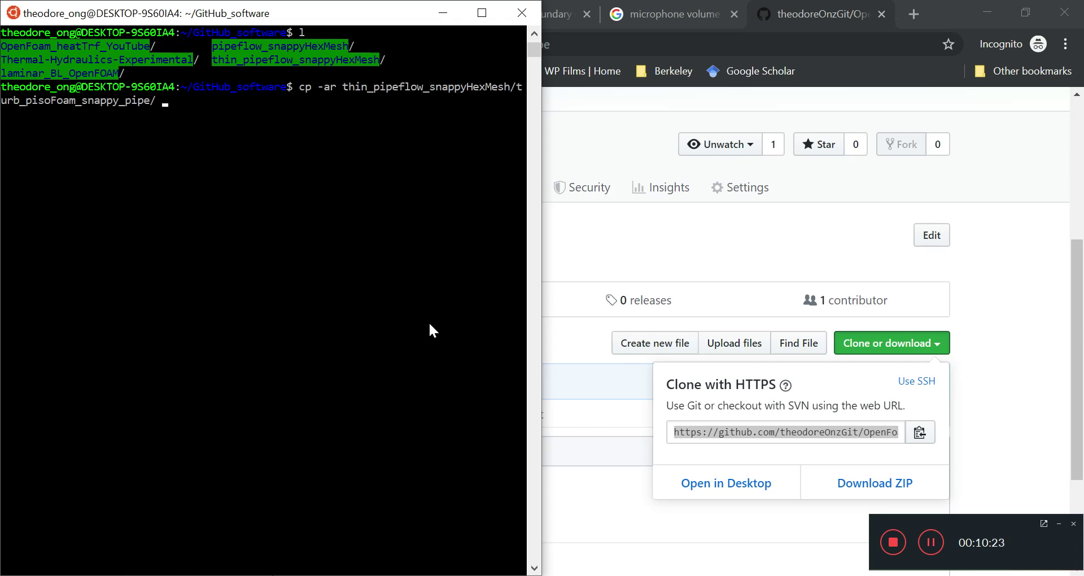
{"action": "type", "text": "OpenFoam"}
{"action": "key", "text": "Tab"}
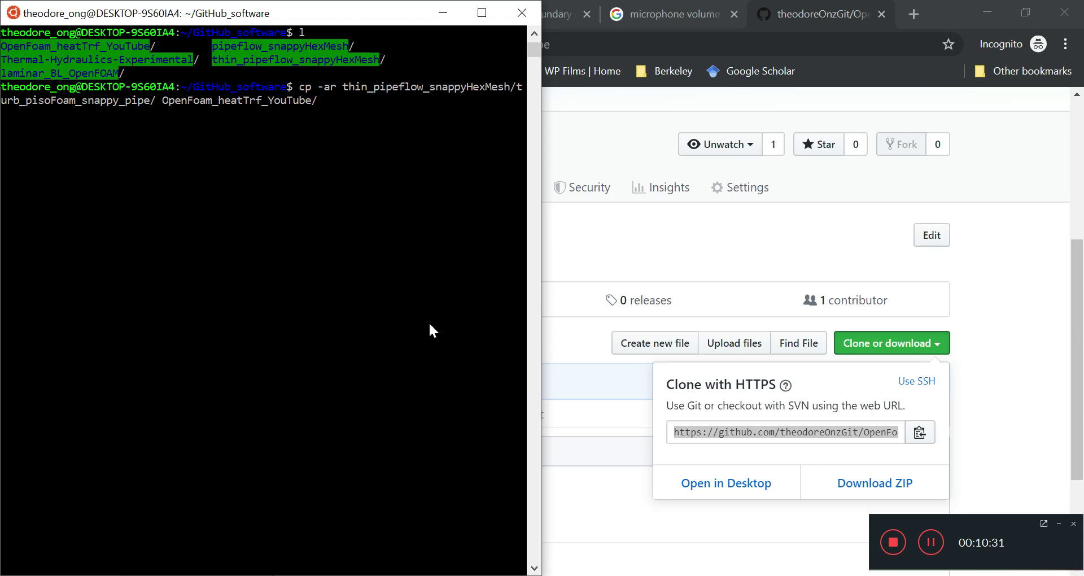
{"action": "type", "text": "."}
{"action": "key", "text": "Return"}
Confirm the copy with l and move into OpenFoam_heatTrf_YouTube.
{"action": "type", "text": "l"}
{"action": "key", "text": "Return"}
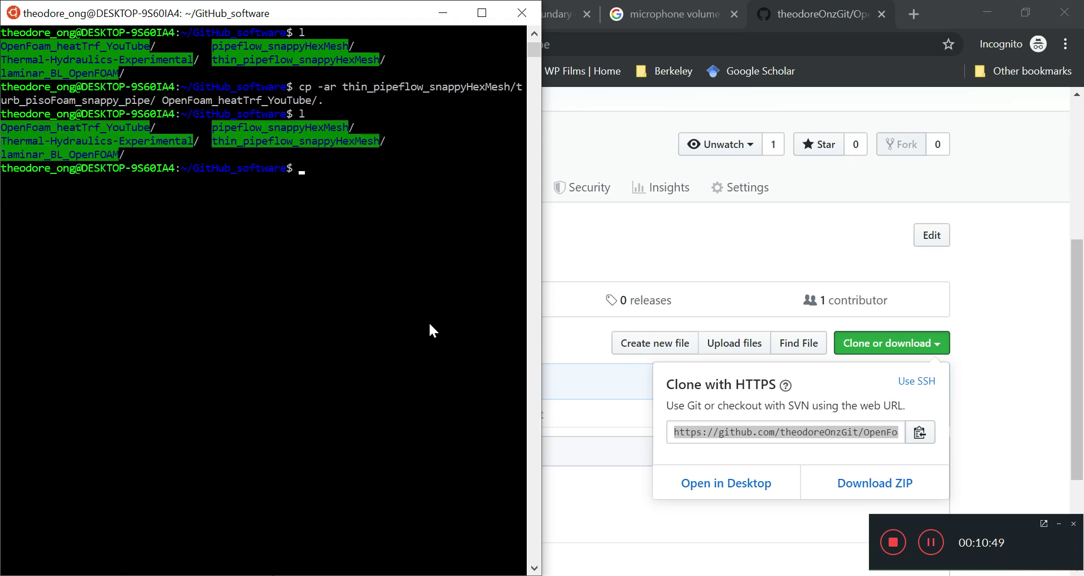
{"action": "type", "text": "cd Op"}
{"action": "key", "text": "Tab"}
{"action": "key", "text": "Return"}
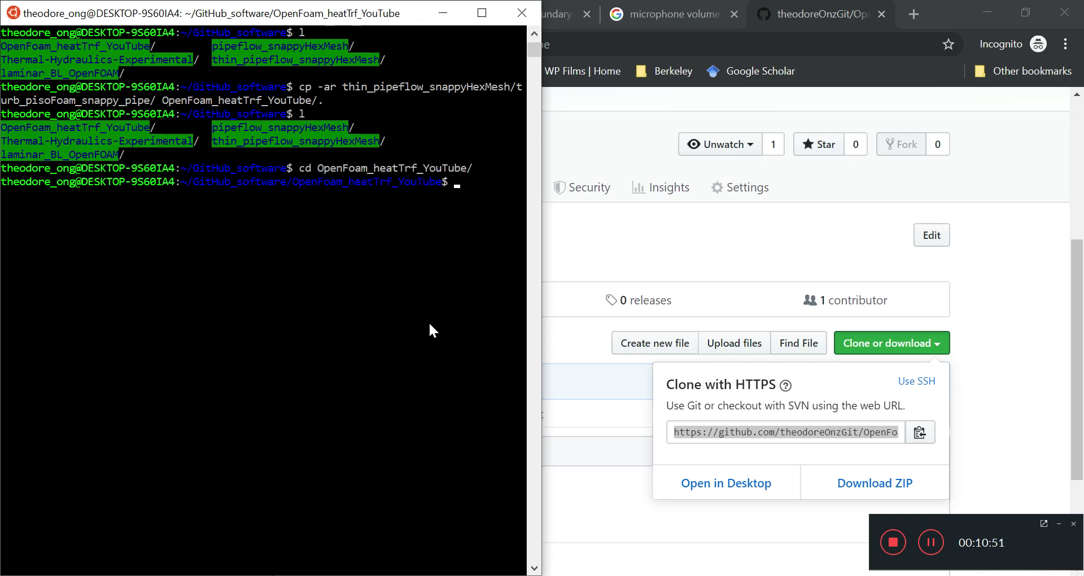
Enter turb_pisoFoam_snappy_pipe and run ./Allclean to remove old results.
{"action": "type", "text": "ls"}
{"action": "key", "text": "Return"}
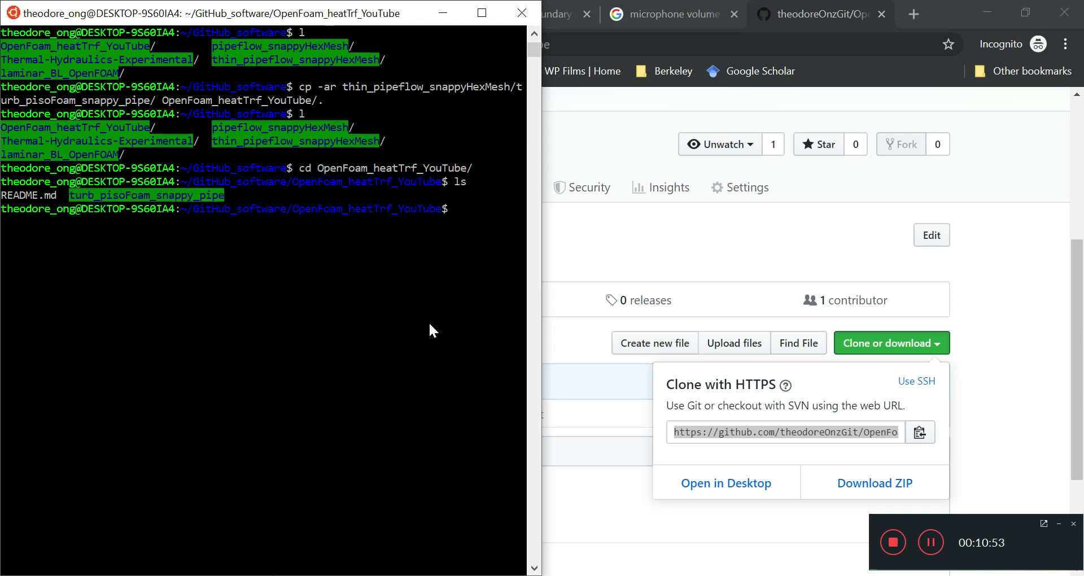
{"action": "type", "text": "cd tu"}
{"action": "key", "text": "Tab"}
{"action": "key", "text": "Return"}
{"action": "type", "text": "ls"}
{"action": "key", "text": "Return"}
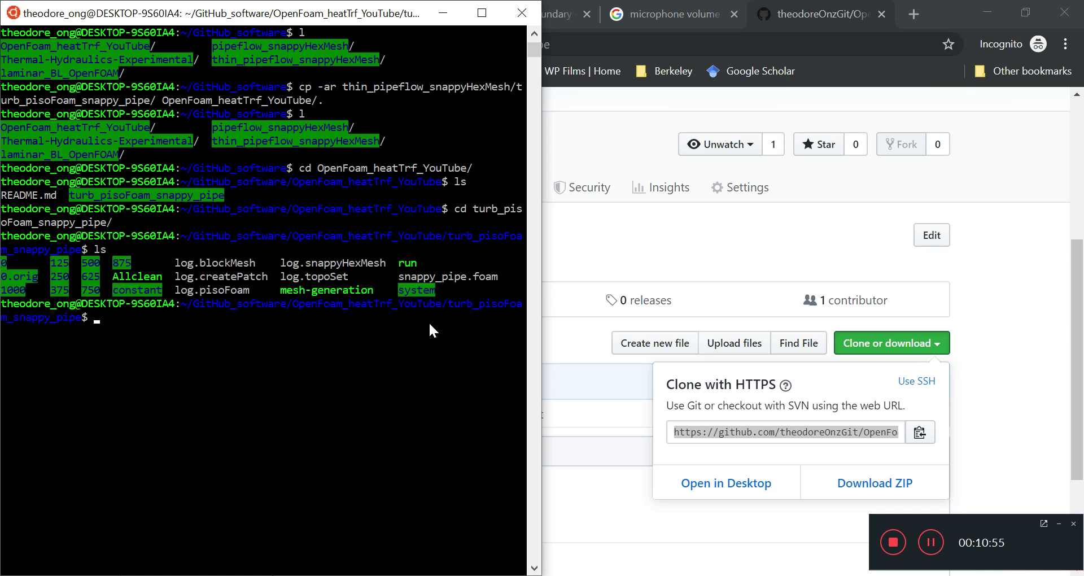
{"action": "type", "text": "./Allc"}
{"action": "key", "text": "Tab"}
{"action": "key", "text": "Return"}
{"action": "type", "text": "l"}
{"action": "key", "text": "Return"}
From the repository folder, rename turb_pisoFoam_snappy_pipe to laplacianSnappyFoam_pipeCase with mv.
{"action": "type", "text": "cd .."}
{"action": "key", "text": "Return"}
{"action": "type", "text": "ls"}
{"action": "key", "text": "Return"}
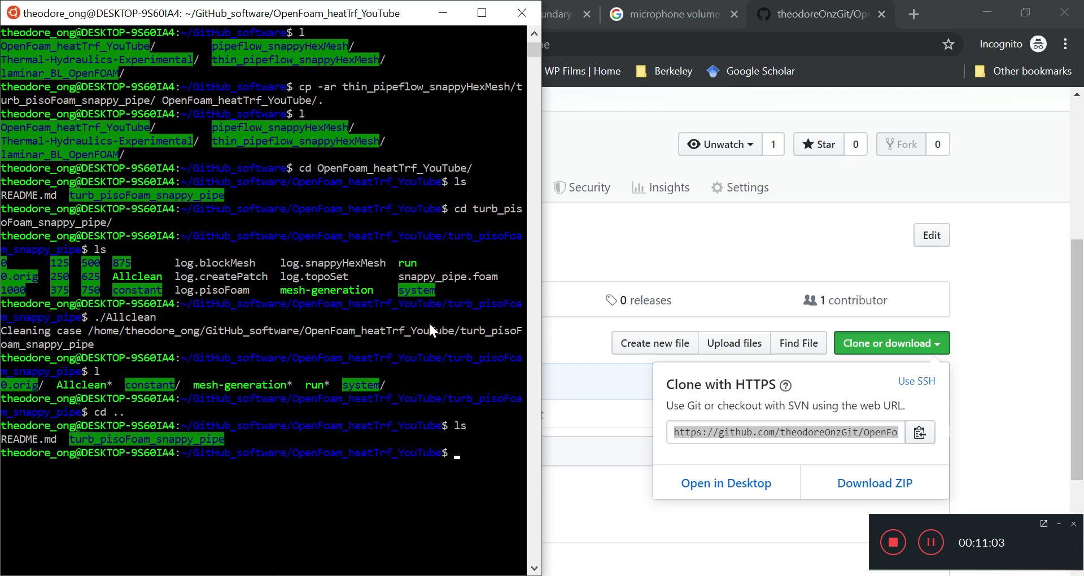
{"action": "type", "text": "mv"}
{"action": "type", "text": "turb"}
{"action": "key", "text": "Tab"}
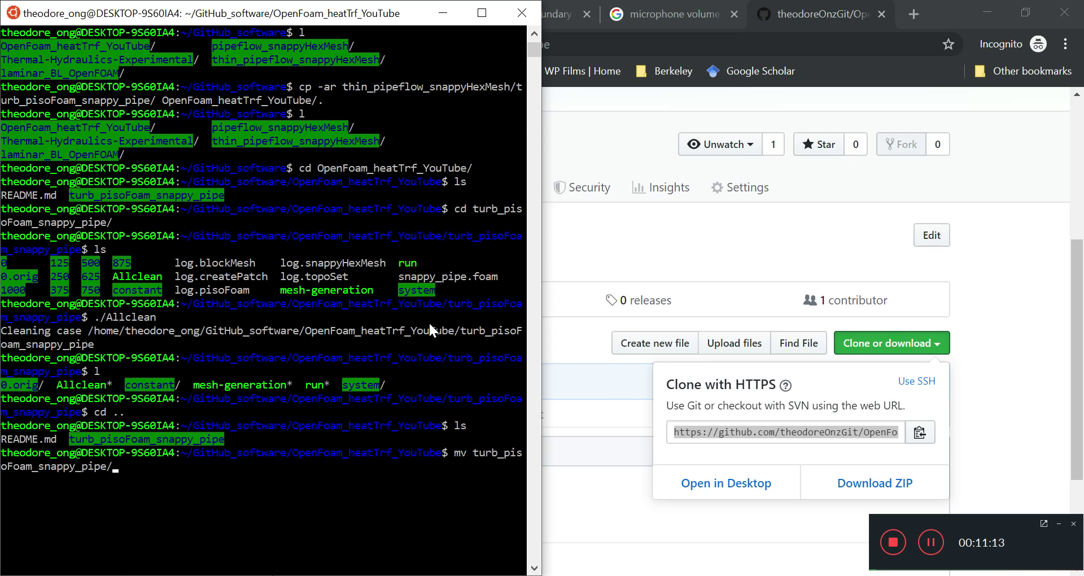
{"action": "type", "text": "laplacianSnappyFoam"}
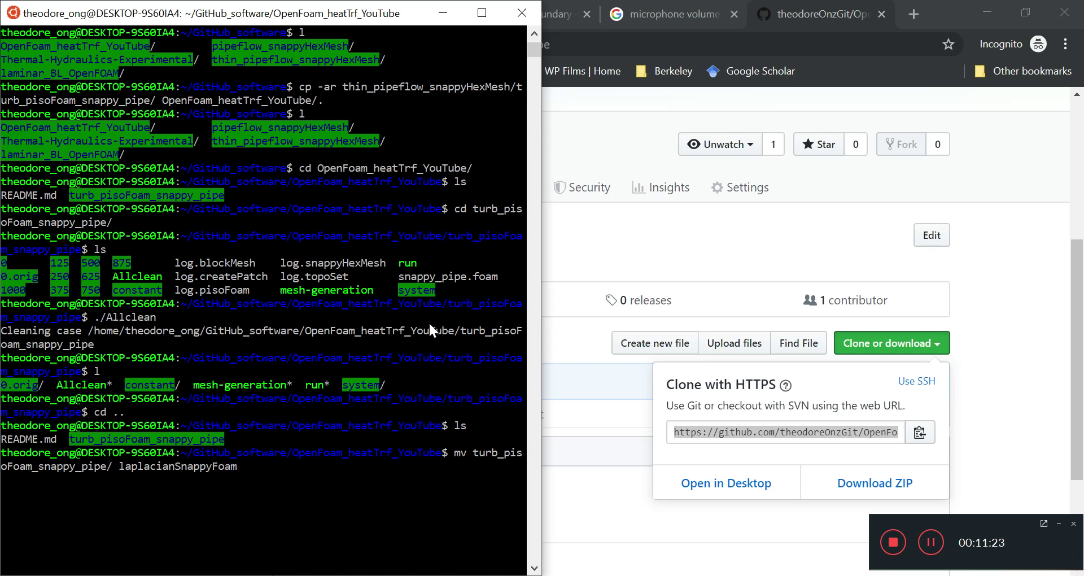
{"action": "type", "text": "_pipeca"}
{"action": "key", "text": "BackSpace"}
{"action": "key", "text": "BackSpace"}
{"action": "type", "text": "Case/"}
{"action": "key", "text": "Return"}
{"action": "type", "text": "l"}
{"action": "key", "text": "Return"}
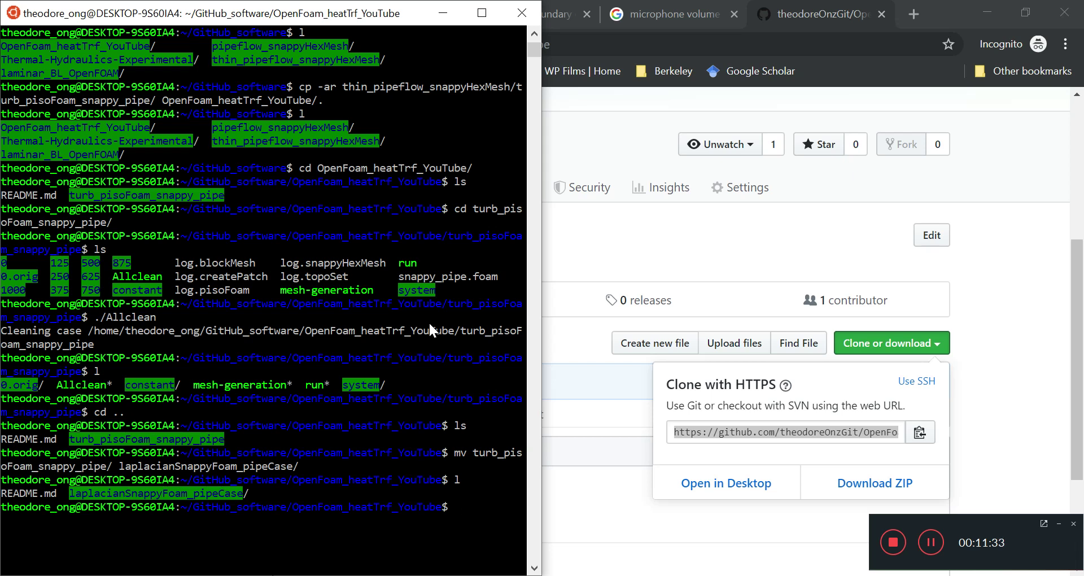
Move into laplacianSnappyFoam_pipeCase and list its contents.
{"action": "type", "text": "cd l"}
{"action": "key", "text": "Tab"}
{"action": "key", "text": "Return"}
{"action": "type", "text": "ls"}
{"action": "key", "text": "Return"}
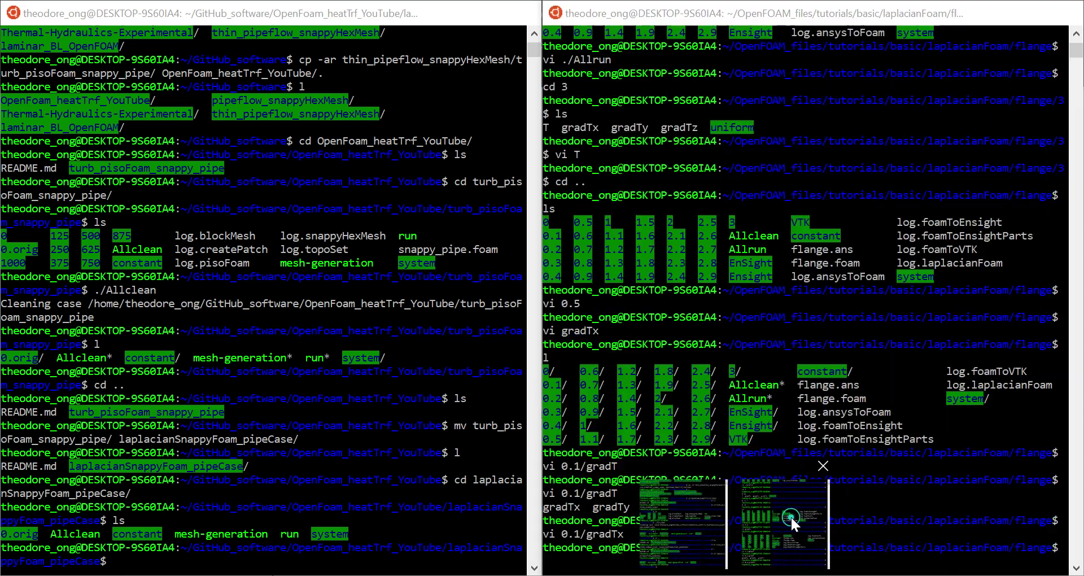
Place the flange tutorial terminal on the right half and clear its screen.
{"action": "left_click", "coordinate": [791, 516]}
{"action": "scroll", "coordinate": [395, 449], "scroll_direction": "down", "scroll_amount": 3}
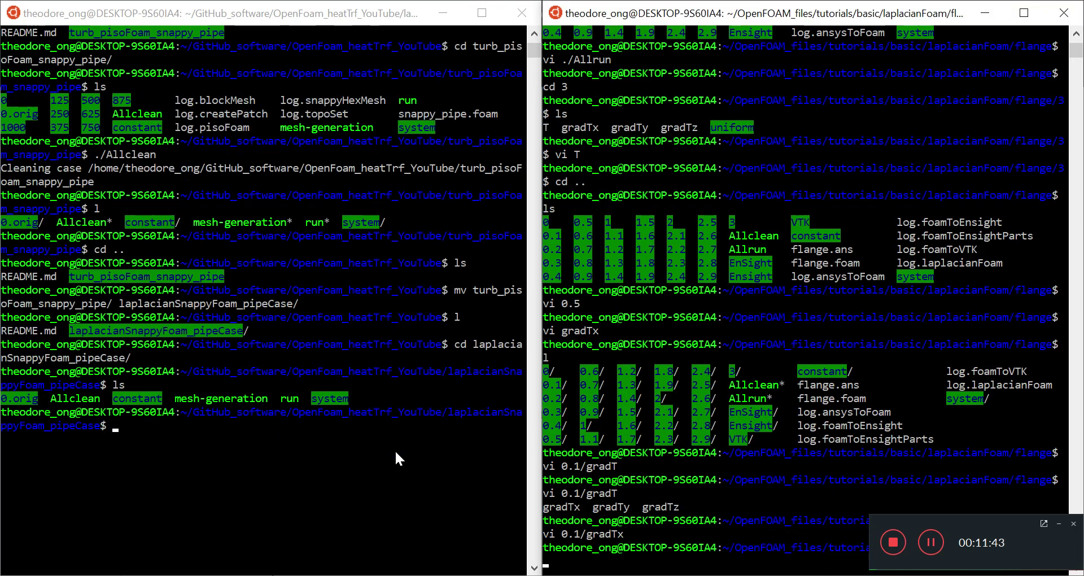
{"action": "type", "text": "cd"}
{"action": "key", "text": "BackSpace"}
{"action": "key", "text": "BackSpace"}
{"action": "key", "text": "BackSpace"}
{"action": "type", "text": "clear"}
{"action": "key", "text": "Return"}
In the pipe case terminal, enter 0.orig and list the initial field files.
{"action": "left_click", "coordinate": [395, 450]}
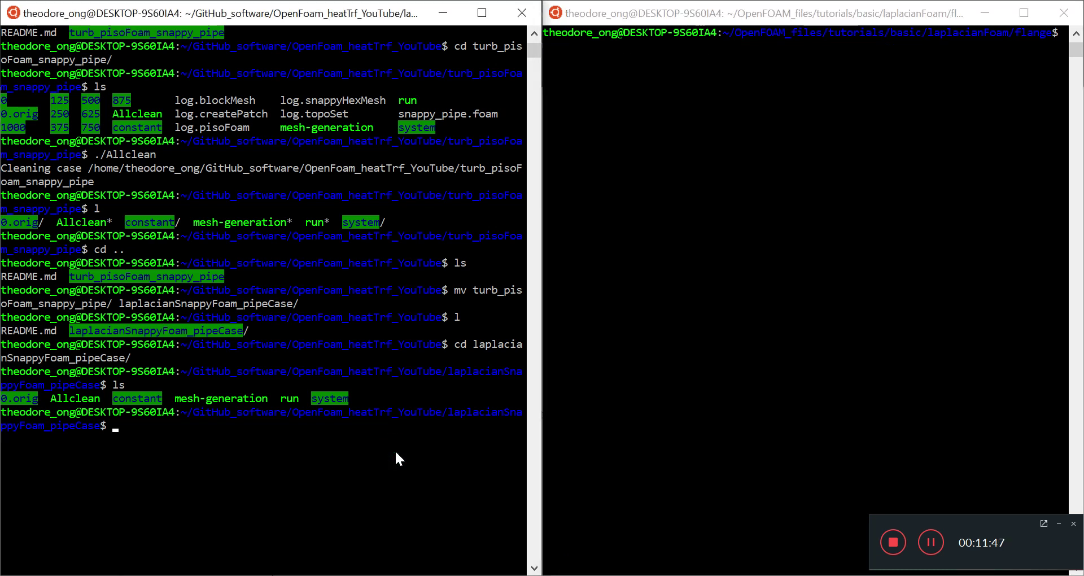
{"action": "type", "text": "cd 0.orig"}
{"action": "key", "text": "Return"}
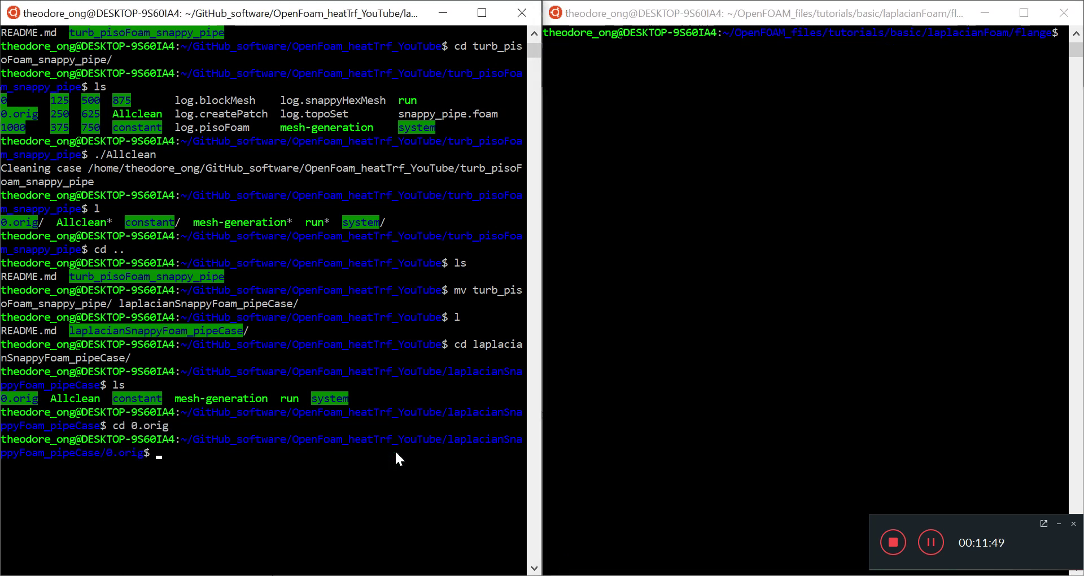
{"action": "type", "text": "l"}
{"action": "key", "text": "Return"}
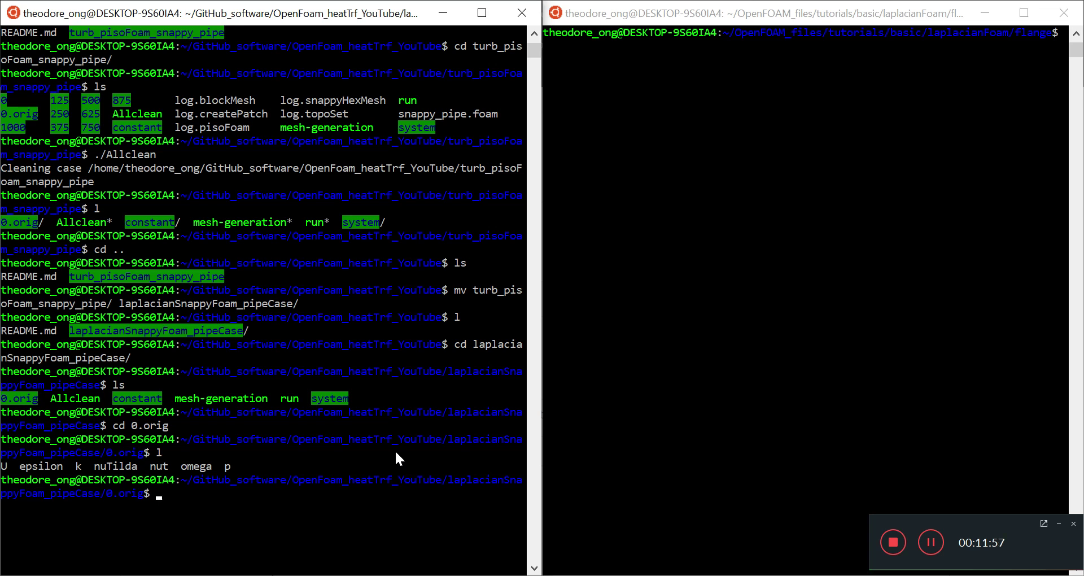
Copy the listed field names and open the U file in vi.
{"action": "left_click_drag", "start_coordinate": [228, 467], "coordinate": [1, 468]}
{"action": "right_click", "coordinate": [97, 516]}
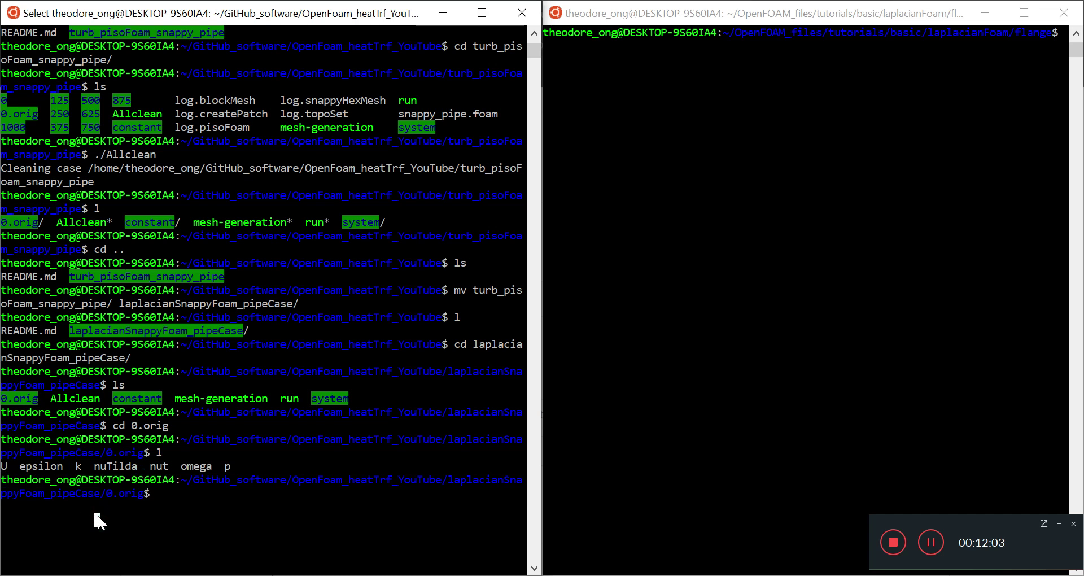
{"action": "left_click", "coordinate": [97, 516]}
{"action": "type", "text": "cd U"}
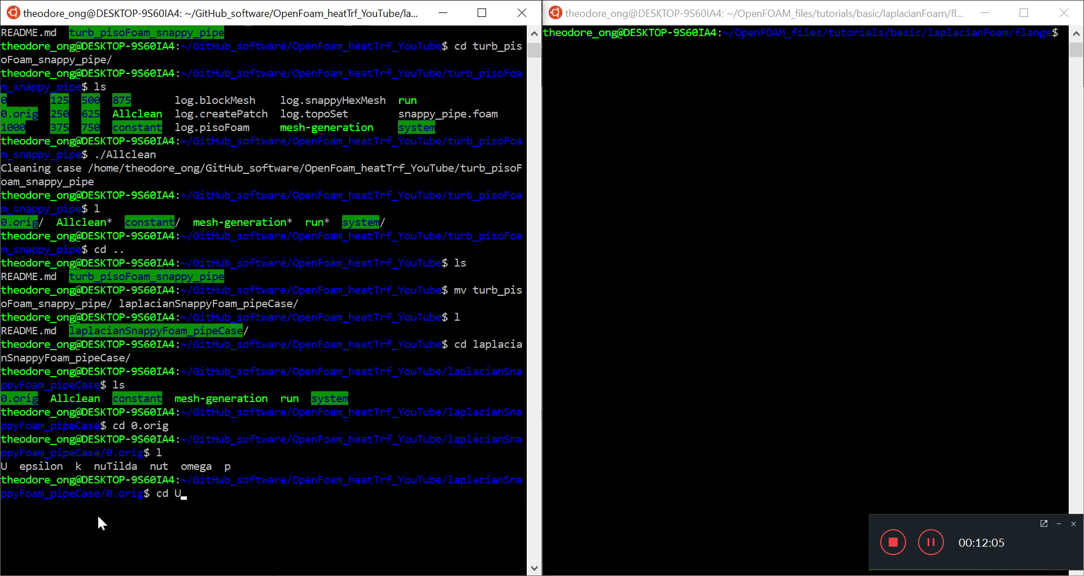
{"action": "key", "text": "Return"}
{"action": "type", "text": "vi U"}
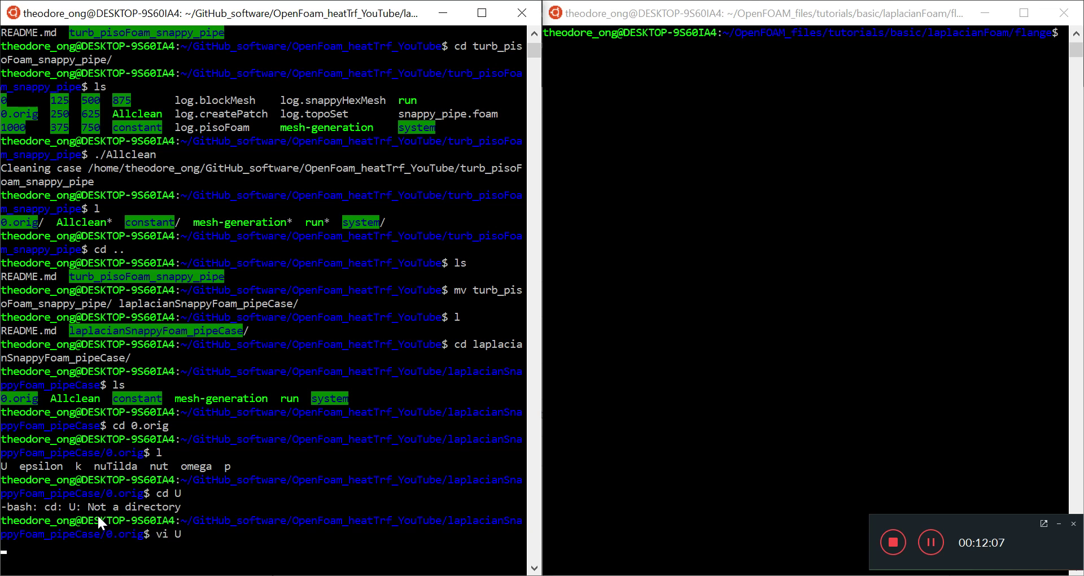
{"action": "key", "text": "Return"}
Copy U's boundaryField block, check the end of the file, and quit vi unchanged.
{"action": "left_click_drag", "start_coordinate": [6, 313], "coordinate": [159, 549]}
{"action": "key", "text": "Return"}
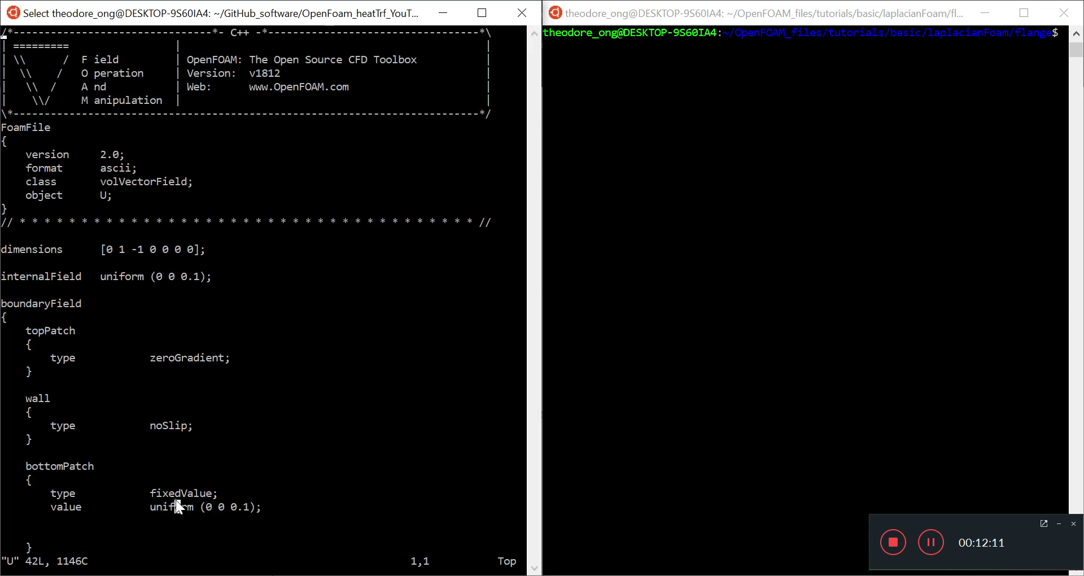
{"action": "key", "text": "Down"}
{"action": "key", "text": "Down"}
{"action": "key", "text": "Down"}
{"action": "key", "text": "Down"}
{"action": "key", "text": "Down"}
{"action": "key", "text": "Down"}
{"action": "key", "text": "Down"}
{"action": "key", "text": "Down"}
{"action": "key", "text": "Down"}
{"action": "key", "text": "Down"}
{"action": "key", "text": "Down"}
{"action": "key", "text": "Down"}
{"action": "key", "text": "Down"}
{"action": "key", "text": "Down"}
{"action": "key", "text": "Down"}
{"action": "key", "text": "Down"}
{"action": "key", "text": "Down"}
{"action": "key", "text": "Down"}
{"action": "key", "text": "Down"}
{"action": "key", "text": "Down"}
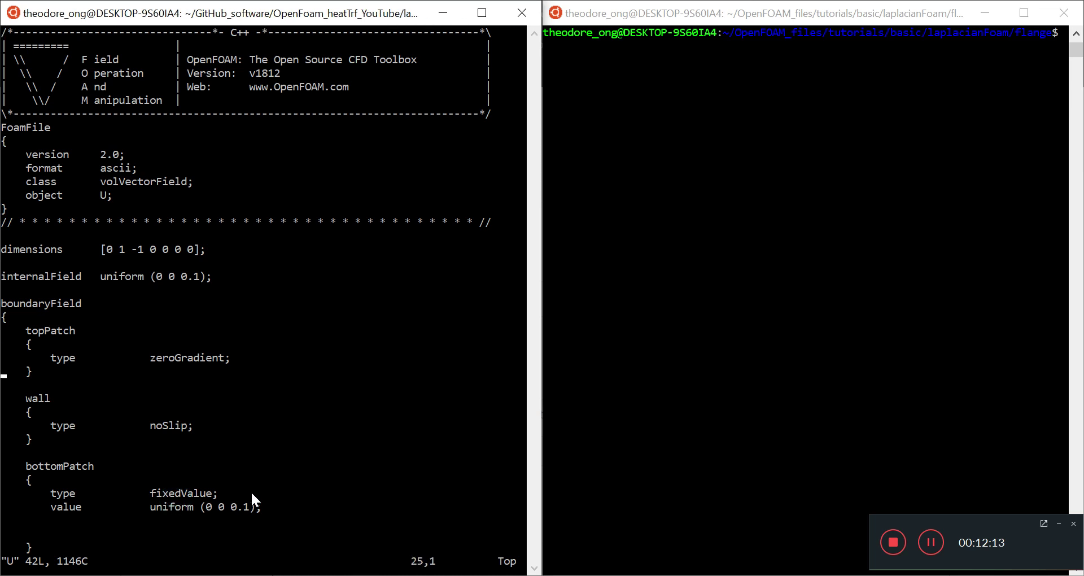
{"action": "key", "text": "Up"}
{"action": "key", "text": "Up"}
{"action": "key", "text": "Up"}
{"action": "key", "text": "Up"}
{"action": "key", "text": "Up"}
{"action": "key", "text": "Up"}
{"action": "key", "text": "Up"}
{"action": "key", "text": "Up"}
{"action": "key", "text": "Up"}
{"action": "key", "text": "Up"}
{"action": "key", "text": "Up"}
{"action": "key", "text": "Up"}
{"action": "key", "text": "Up"}
{"action": "key", "text": "Up"}
{"action": "key", "text": "Up"}
{"action": "key", "text": "Up"}
{"action": "key", "text": "Up"}
{"action": "key", "text": "Up"}
{"action": "key", "text": "Up"}
{"action": "key", "text": "Up"}
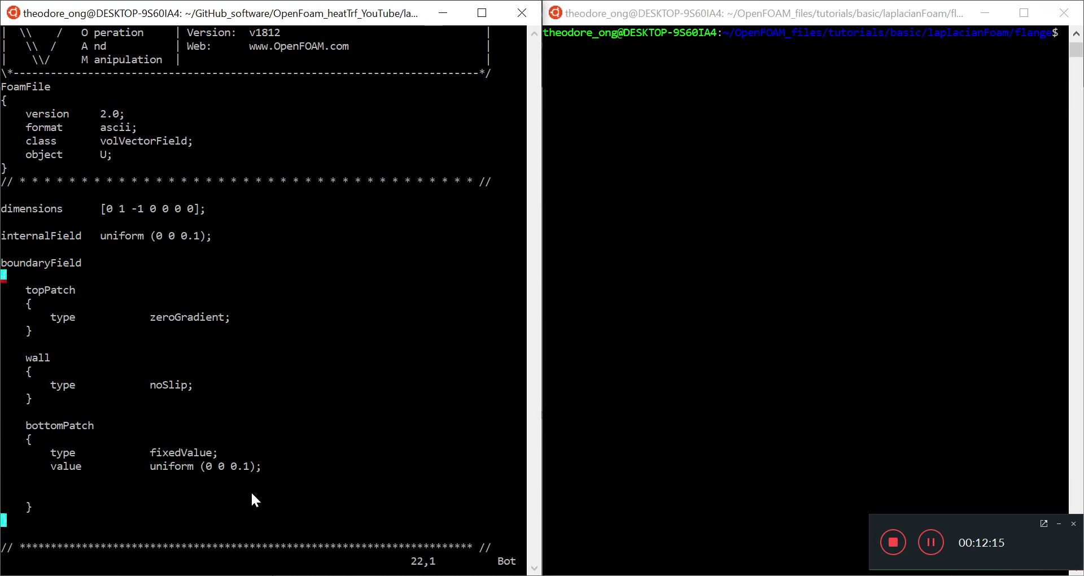
{"action": "type", "text": ":q"}
{"action": "key", "text": "Return"}
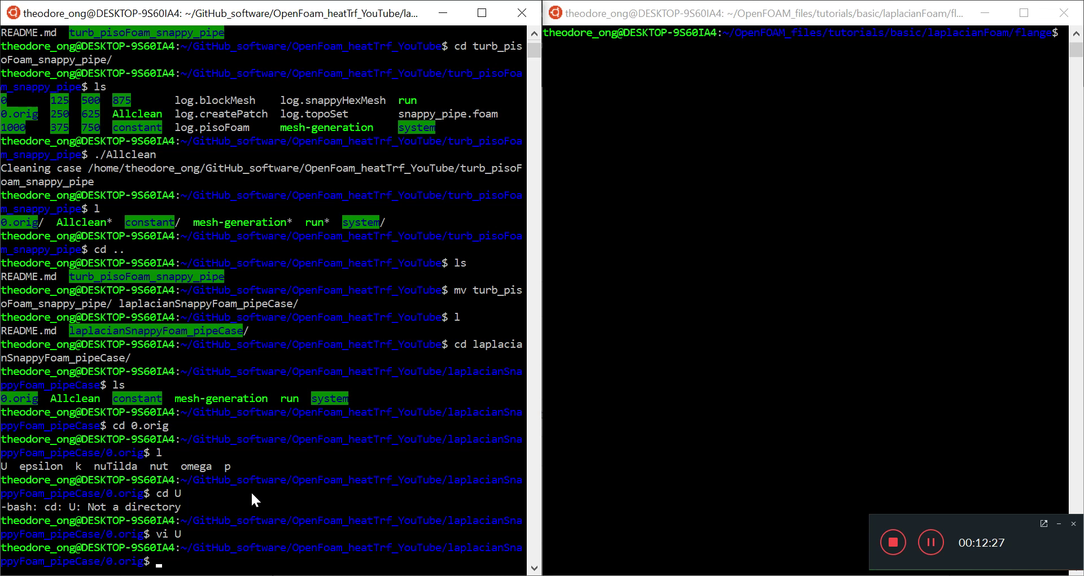
In the flange terminal, enter the flange case's 0 folder and copy its path.
{"action": "left_click", "coordinate": [880, 114]}
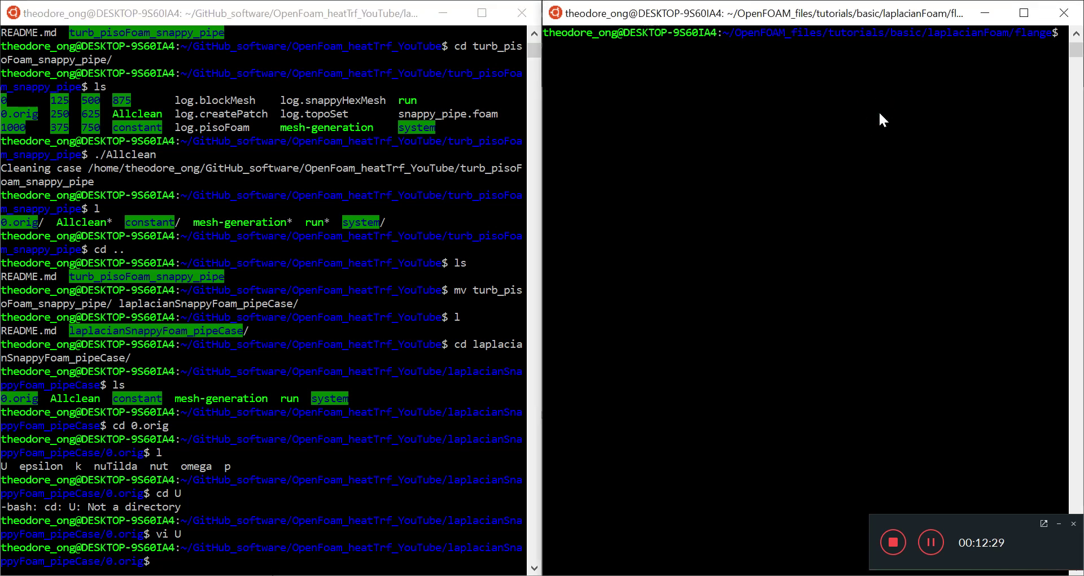
{"action": "type", "text": "l"}
{"action": "key", "text": "Return"}
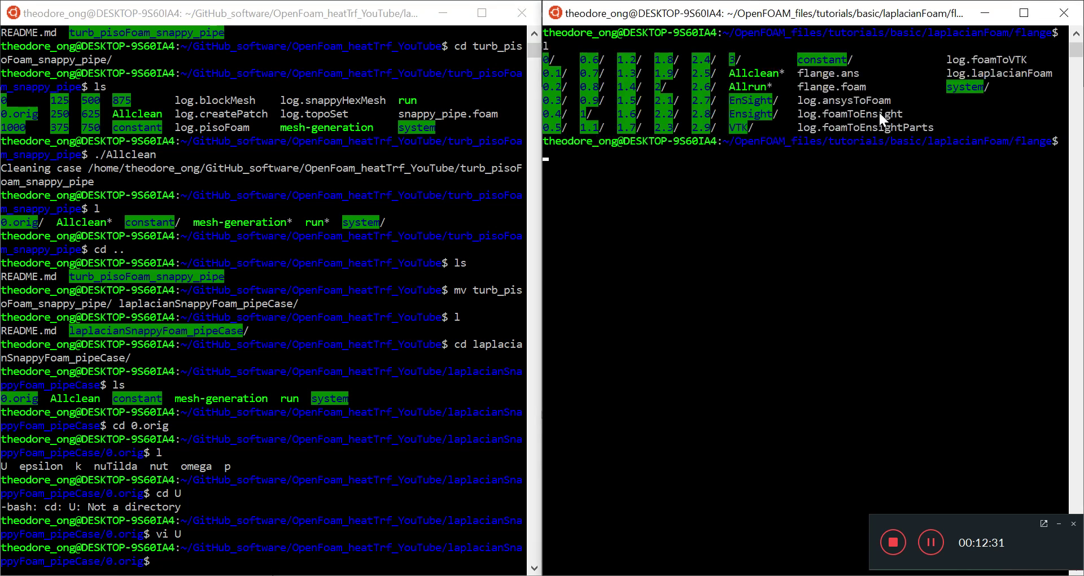
{"action": "type", "text": "cd 0"}
{"action": "key", "text": "Return"}
{"action": "type", "text": "ls"}
{"action": "key", "text": "Return"}
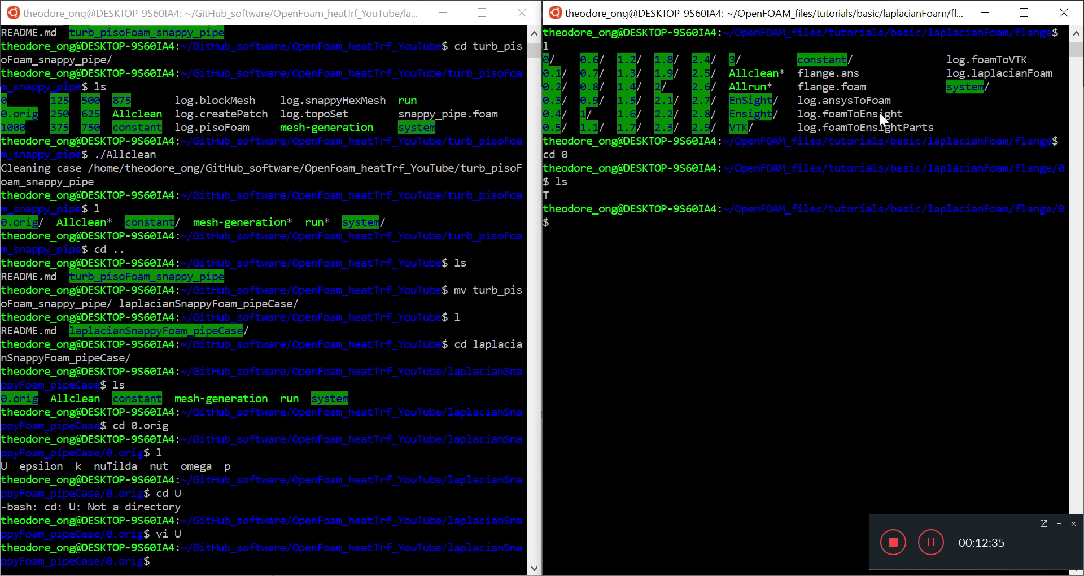
{"action": "left_click", "coordinate": [730, 205]}
{"action": "left_click_drag", "start_coordinate": [730, 205], "coordinate": [1061, 210]}
{"action": "left_click", "coordinate": [732, 208]}
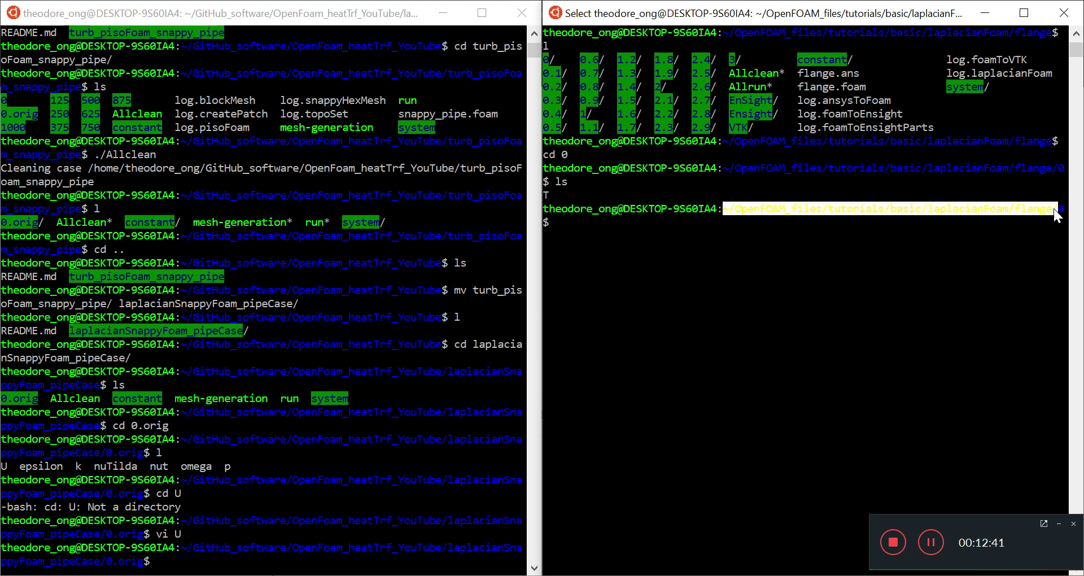
{"action": "right_click", "coordinate": [1038, 229]}
Copy the flange 0/T file into 0.orig with cp -ar and list the folder.
{"action": "left_click", "coordinate": [323, 547]}
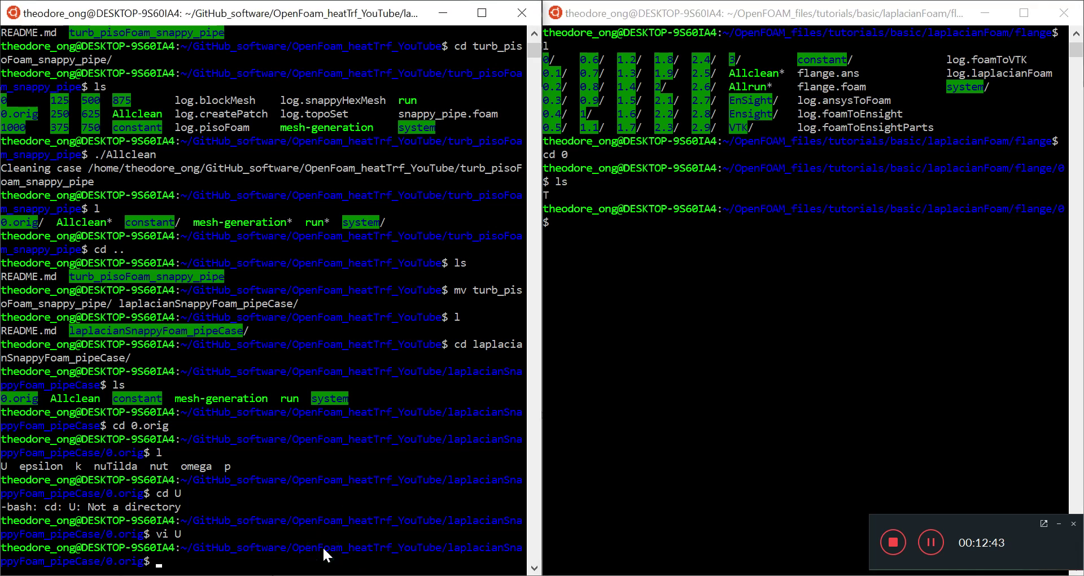
{"action": "type", "text": "cp -ar"}
{"action": "right_click", "coordinate": [323, 547]}
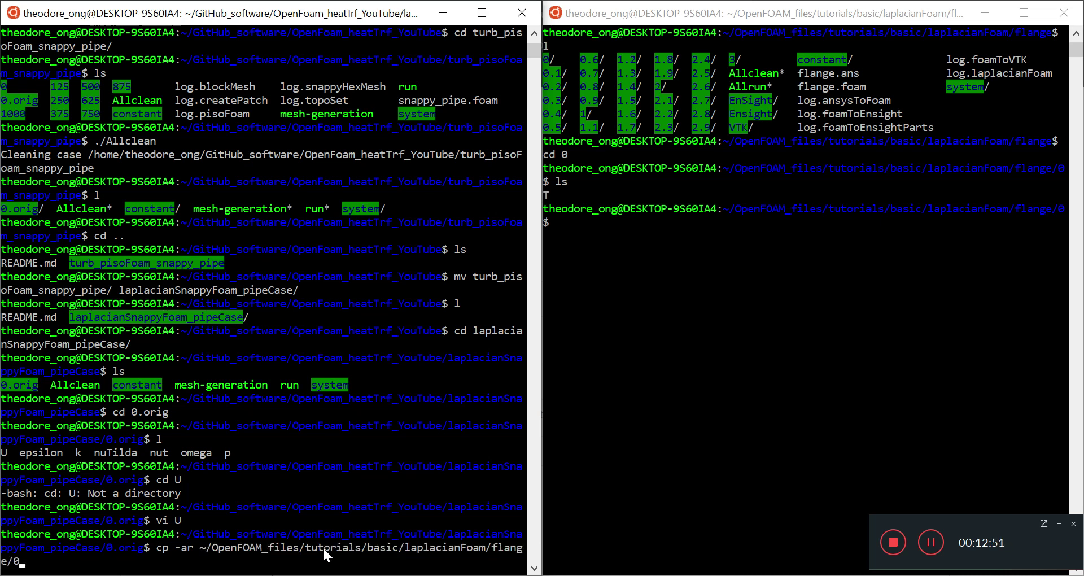
{"action": "type", "text": "/T ."}
{"action": "key", "text": "Return"}
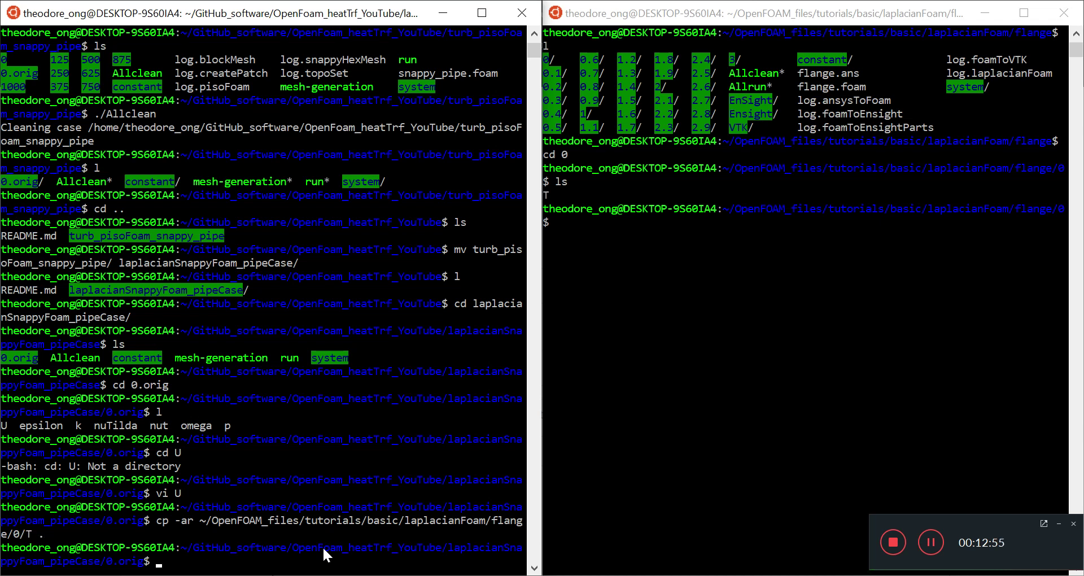
{"action": "type", "text": "l"}
{"action": "key", "text": "Return"}
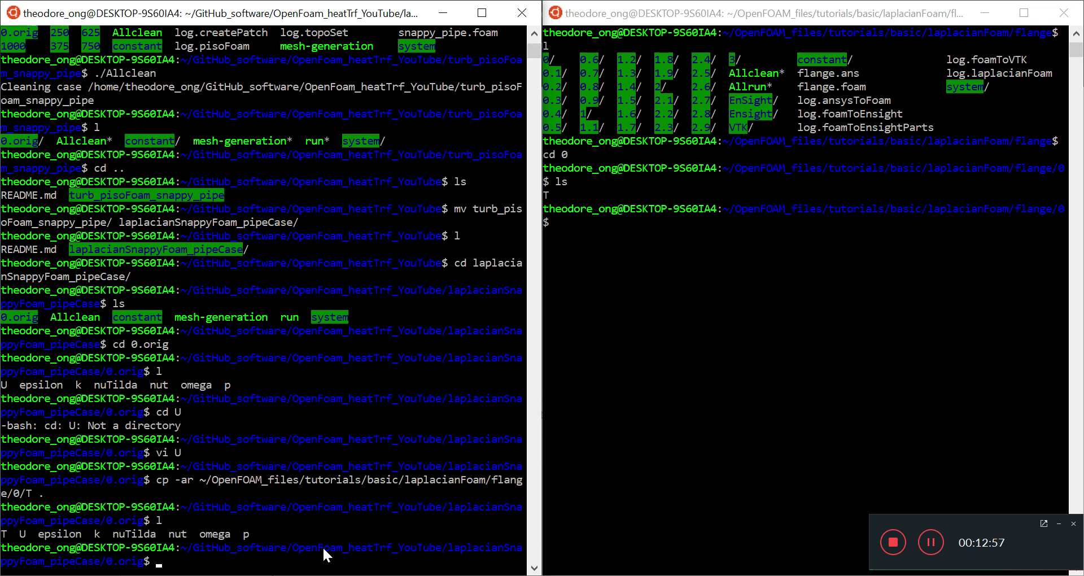
Review the T file's boundary patches in vi and close it unchanged.
{"action": "type", "text": "vi T"}
{"action": "key", "text": "Return"}
{"action": "key", "text": "l"}
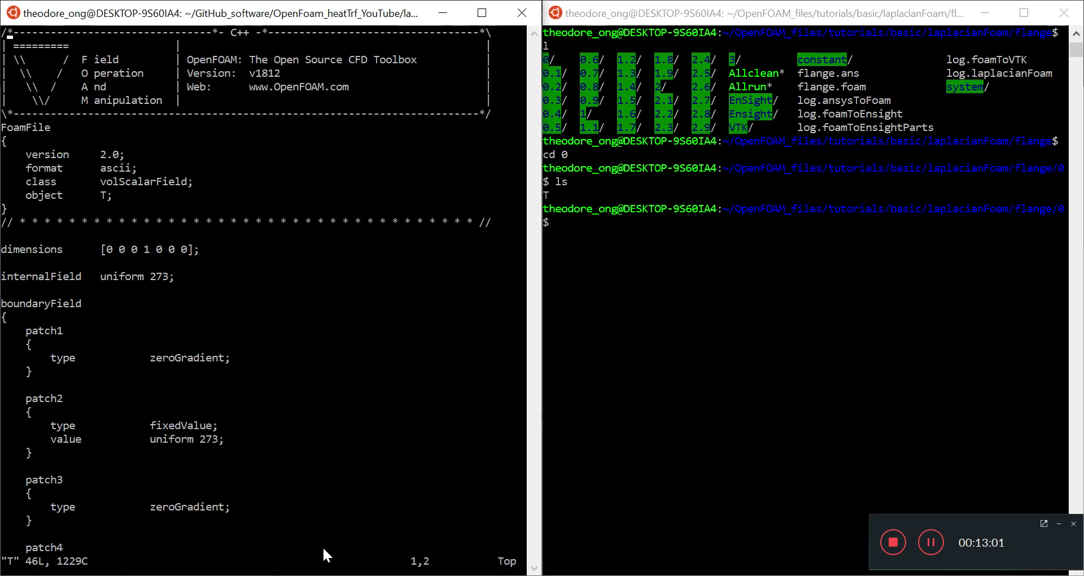
{"action": "key", "text": "j"}
{"action": "key", "text": "j"}
{"action": "key", "text": "j"}
{"action": "key", "text": "j"}
{"action": "key", "text": "j"}
{"action": "key", "text": "j"}
{"action": "key", "text": "j"}
{"action": "key", "text": "j"}
{"action": "key", "text": "j"}
{"action": "key", "text": "j"}
{"action": "key", "text": "j"}
{"action": "key", "text": "j"}
{"action": "key", "text": "j"}
{"action": "key", "text": "j"}
{"action": "key", "text": "j"}
{"action": "key", "text": "j"}
{"action": "key", "text": "j"}
{"action": "key", "text": "j"}
{"action": "key", "text": "j"}
{"action": "key", "text": "j"}
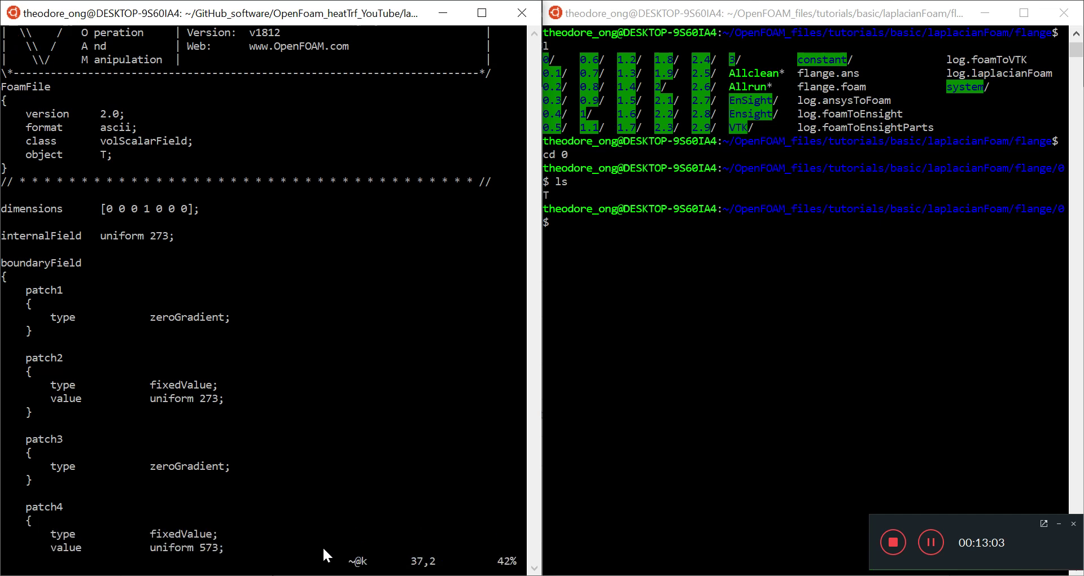
{"action": "key", "text": "j"}
{"action": "key", "text": "j"}
{"action": "key", "text": "j"}
{"action": "key", "text": "j"}
{"action": "key", "text": "j"}
{"action": "key", "text": "j"}
{"action": "key", "text": "j"}
{"action": "key", "text": "j"}
{"action": "key", "text": "k"}
{"action": "key", "text": "k"}
{"action": "key", "text": "k"}
{"action": "key", "text": "k"}
{"action": "key", "text": "k"}
{"action": "key", "text": "k"}
{"action": "key", "text": "k"}
{"action": "key", "text": "k"}
{"action": "key", "text": "k"}
{"action": "key", "text": "k"}
{"action": "key", "text": "k"}
{"action": "key", "text": "k"}
{"action": "key", "text": "k"}
{"action": "key", "text": "k"}
{"action": "key", "text": "k"}
{"action": "key", "text": "k"}
{"action": "key", "text": "k"}
{"action": "key", "text": "k"}
{"action": "key", "text": "k"}
{"action": "key", "text": "k"}
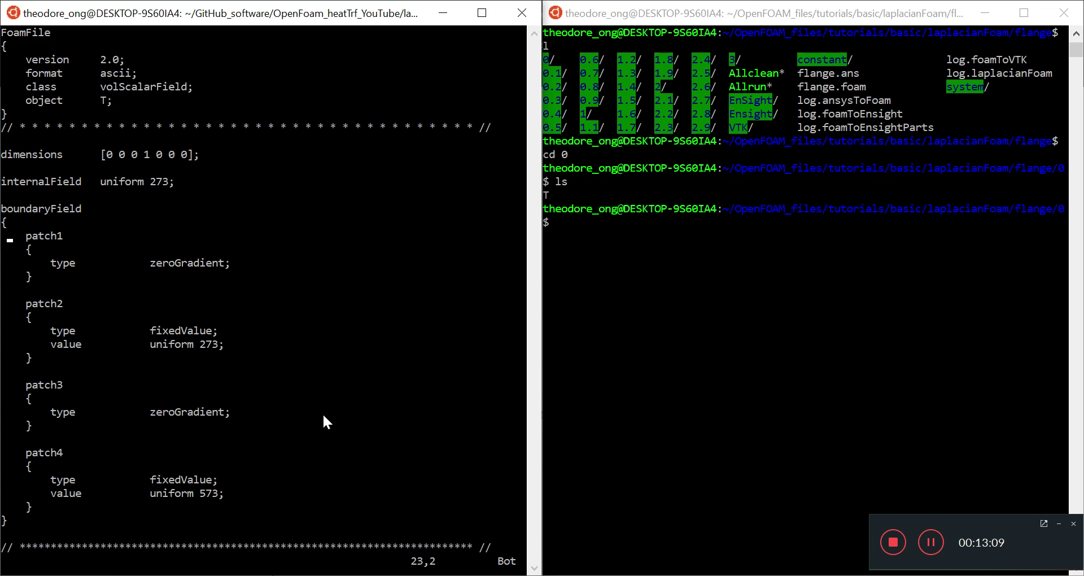
{"action": "type", "text": ":q"}
{"action": "key", "text": "Return"}
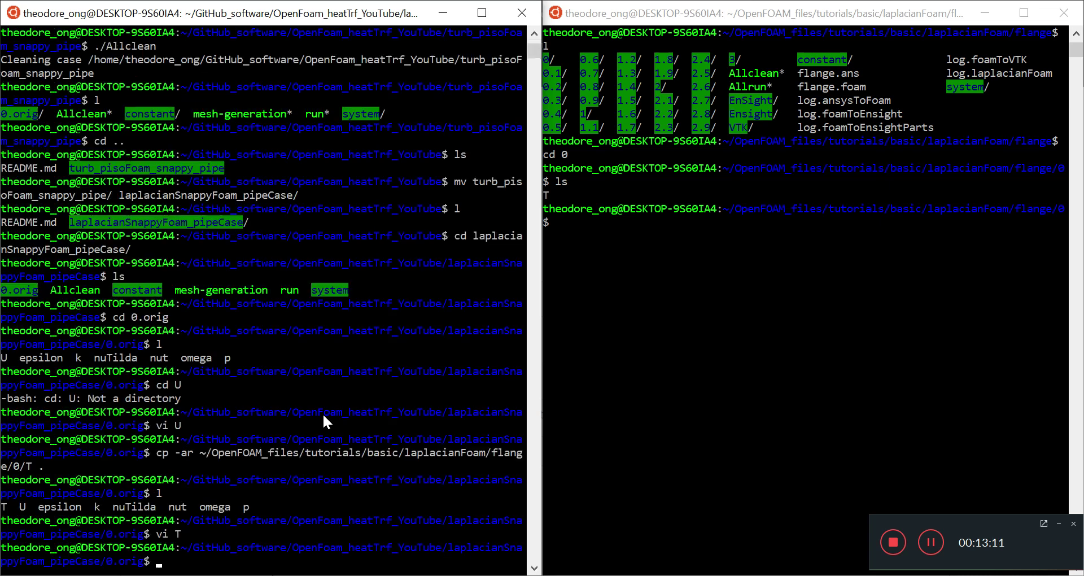
Delete the blank lines in U's bottomPatch block and save the file.
{"action": "type", "text": "vi U"}
{"action": "key", "text": "Return"}
{"action": "left_click", "coordinate": [69, 337]}
{"action": "key", "text": "j"}
{"action": "key", "text": "shift+g"}
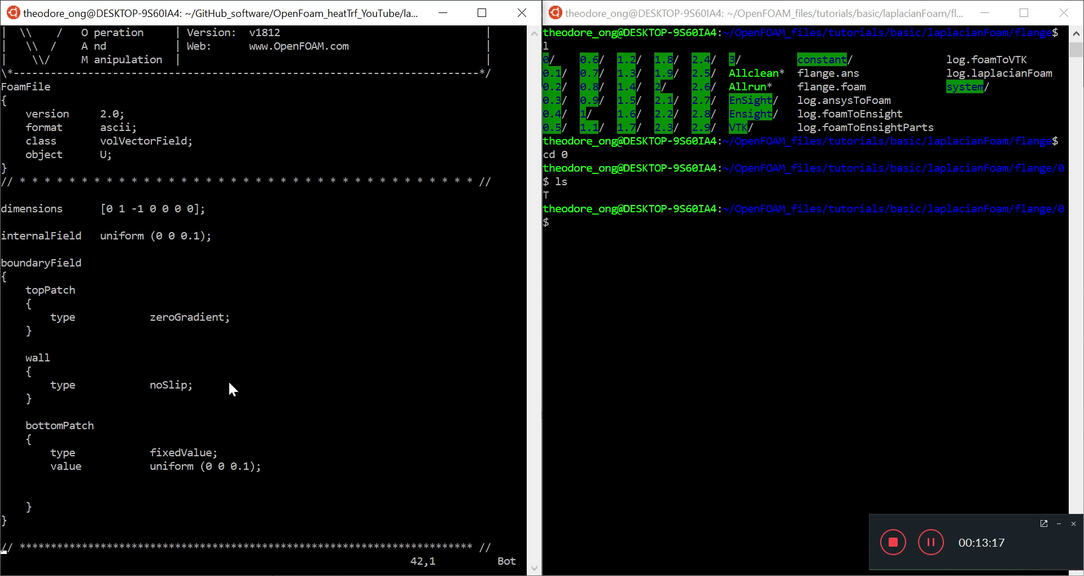
{"action": "key", "text": "k"}
{"action": "key", "text": "k"}
{"action": "key", "text": "k"}
{"action": "key", "text": "k"}
{"action": "key", "text": "k"}
{"action": "key", "text": "k"}
{"action": "key", "text": "j"}
{"action": "key", "text": "d"}
{"action": "key", "text": "d"}
{"action": "key", "text": "d"}
{"action": "type", "text": ":w"}
{"action": "key", "text": "Return"}
Copy U's topPatch-to-bottomPatch boundary lines and close the file.
{"action": "left_click_drag", "start_coordinate": [295, 475], "coordinate": [6, 291]}
{"action": "right_click", "coordinate": [332, 265]}
{"action": "type", "text": ":q"}
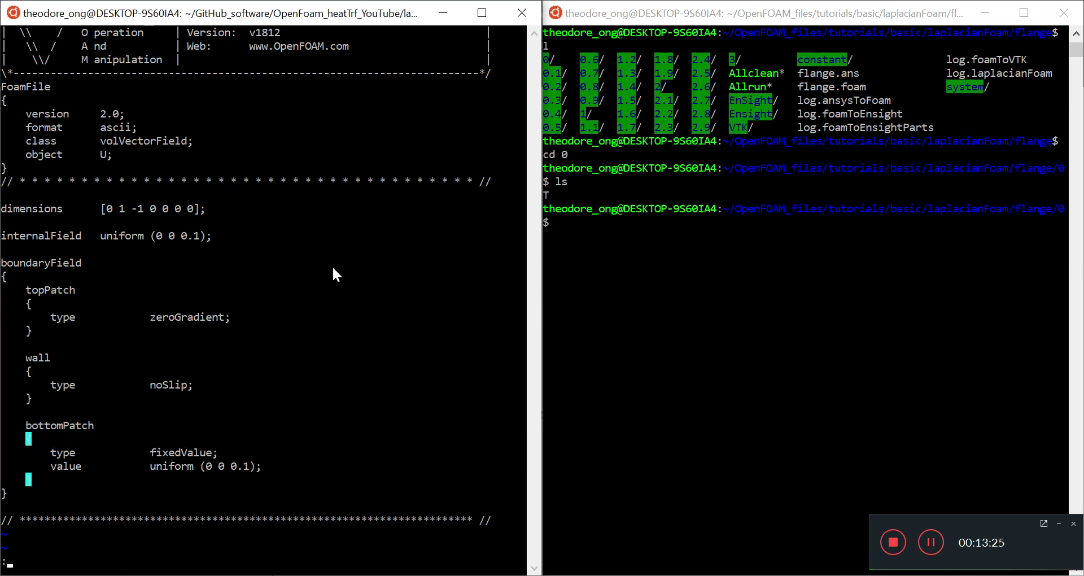
{"action": "key", "text": "Return"}
Open T in vi and delete the patch1–patch4 boundary blocks.
{"action": "type", "text": "vi T"}
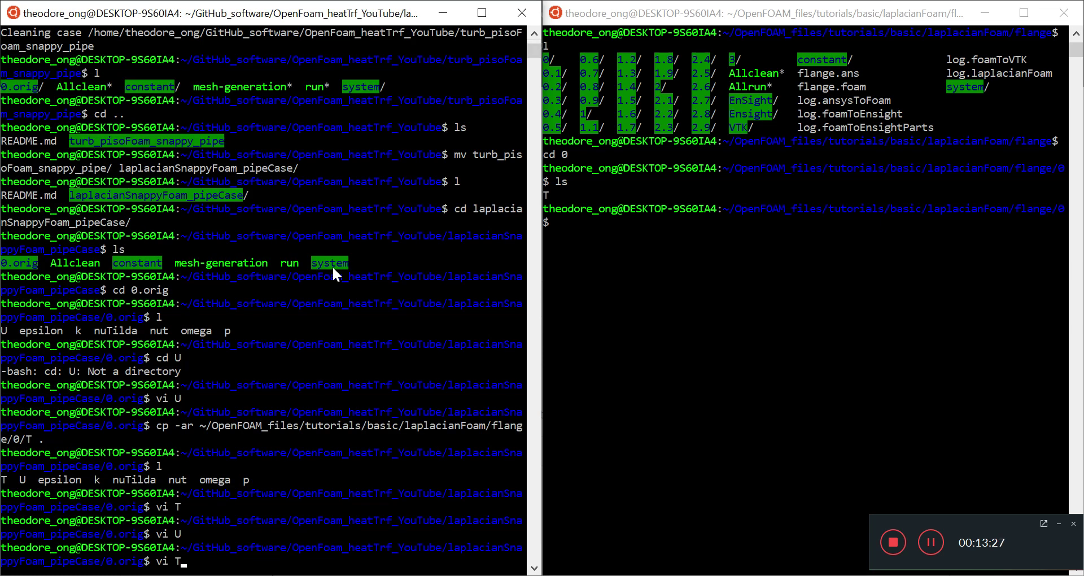
{"action": "key", "text": "Return"}
{"action": "key", "text": "Down"}
{"action": "key", "text": "Down"}
{"action": "key", "text": "Down"}
{"action": "key", "text": "Down"}
{"action": "key", "text": "Down"}
{"action": "key", "text": "Down"}
{"action": "key", "text": "Down"}
{"action": "key", "text": "Down"}
{"action": "key", "text": "Down"}
{"action": "key", "text": "Down"}
{"action": "key", "text": "Down"}
{"action": "key", "text": "Down"}
{"action": "key", "text": "Down"}
{"action": "key", "text": "Down"}
{"action": "key", "text": "Down"}
{"action": "key", "text": "Down"}
{"action": "key", "text": "Down"}
{"action": "key", "text": "Down"}
{"action": "key", "text": "Down"}
{"action": "key", "text": "Down"}
{"action": "key", "text": "Down"}
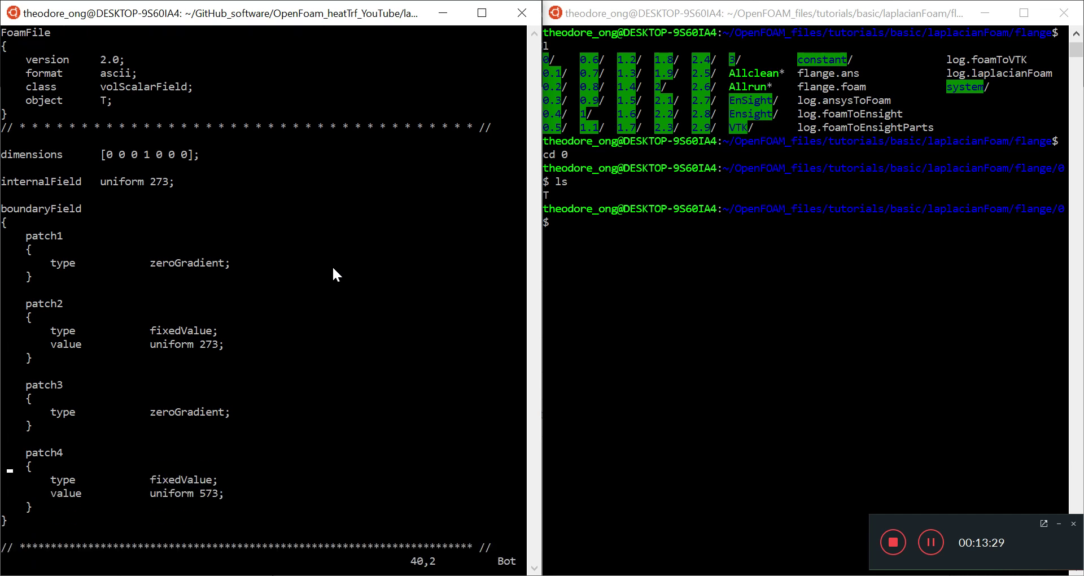
{"action": "key", "text": "Up"}
{"action": "key", "text": "Up"}
{"action": "key", "text": "Up"}
{"action": "key", "text": "Up"}
{"action": "key", "text": "Up"}
{"action": "key", "text": "Up"}
{"action": "key", "text": "Up"}
{"action": "key", "text": "Up"}
{"action": "key", "text": "Up"}
{"action": "key", "text": "Up"}
{"action": "key", "text": "Up"}
{"action": "key", "text": "Up"}
{"action": "key", "text": "Up"}
{"action": "key", "text": "Up"}
{"action": "key", "text": "Up"}
{"action": "key", "text": "Up"}
{"action": "key", "text": "Up"}
{"action": "key", "text": "Up"}
{"action": "key", "text": "Up"}
{"action": "key", "text": "Up"}
{"action": "key", "text": "Up"}
{"action": "key", "text": "Up"}
{"action": "key", "text": "d"}
{"action": "key", "text": "d"}
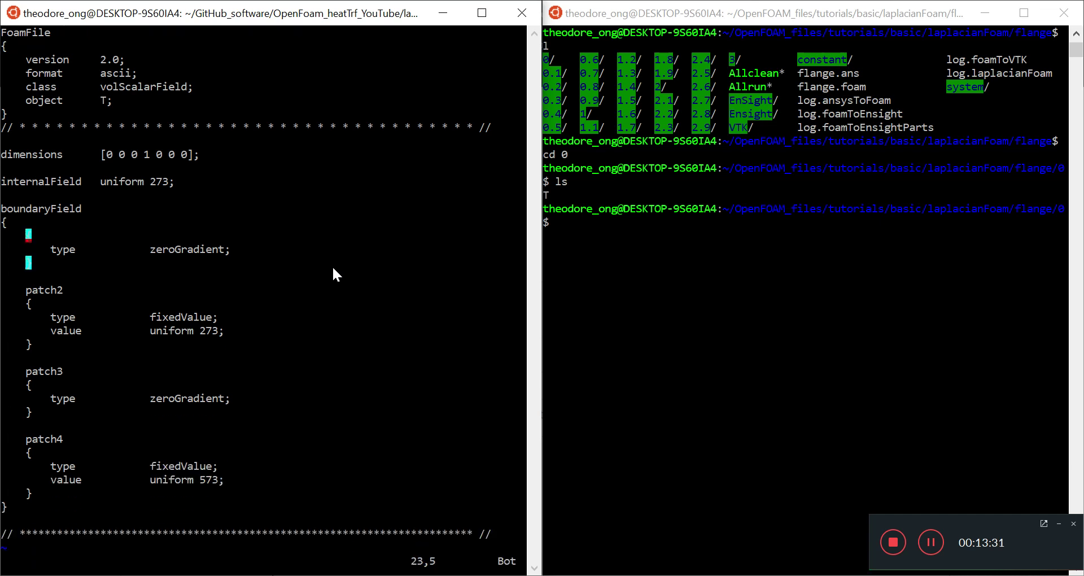
{"action": "key", "text": "d"}
{"action": "key", "text": "d"}
{"action": "key", "text": "d"}
{"action": "key", "text": "d"}
{"action": "key", "text": "d"}
{"action": "key", "text": "d"}
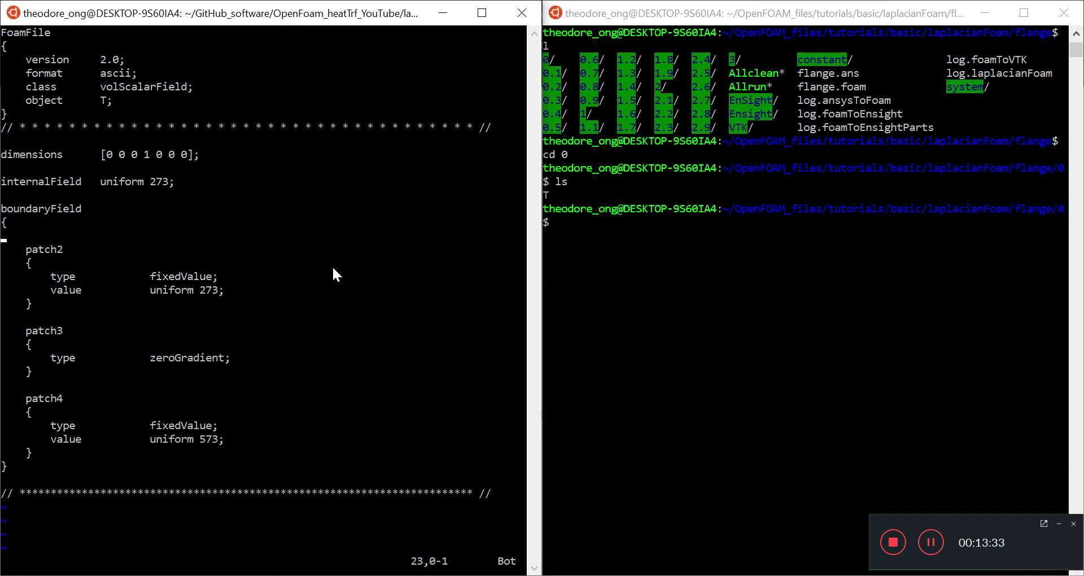
{"action": "key", "text": "Down"}
{"action": "key", "text": "d"}
{"action": "key", "text": "d"}
{"action": "key", "text": "d"}
{"action": "key", "text": "d"}
{"action": "key", "text": "d"}
{"action": "key", "text": "d"}
{"action": "key", "text": "d"}
{"action": "key", "text": "d"}
{"action": "key", "text": "d"}
{"action": "key", "text": "d"}
{"action": "key", "text": "d"}
{"action": "key", "text": "d"}
{"action": "key", "text": "d"}
{"action": "key", "text": "d"}
{"action": "key", "text": "d"}
{"action": "key", "text": "d"}
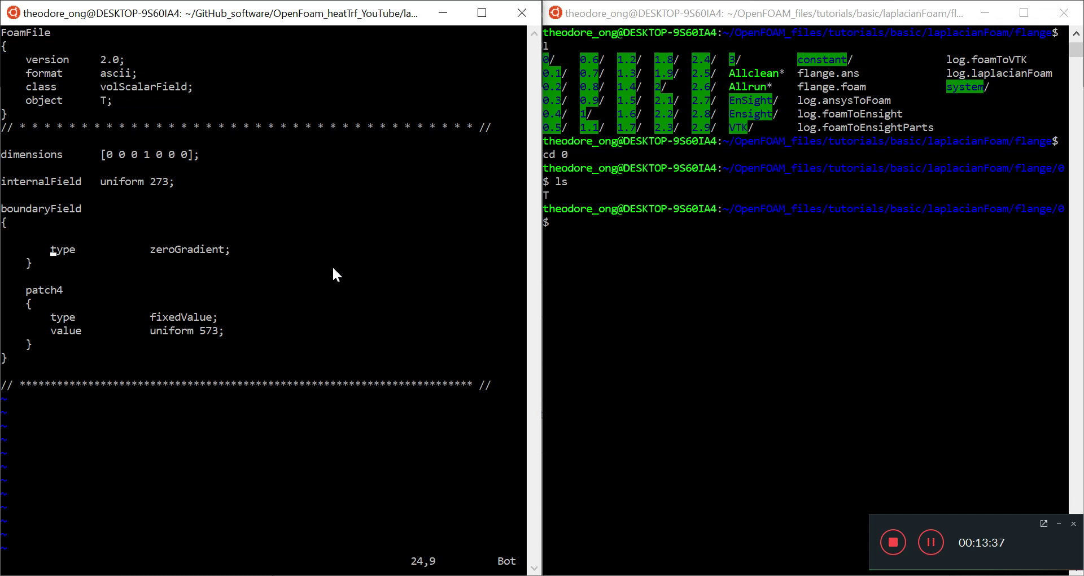
{"action": "key", "text": "d"}
{"action": "key", "text": "d"}
{"action": "key", "text": "d"}
{"action": "key", "text": "d"}
{"action": "key", "text": "d"}
{"action": "key", "text": "d"}
{"action": "key", "text": "d"}
{"action": "key", "text": "d"}
{"action": "key", "text": "d"}
{"action": "key", "text": "d"}
{"action": "key", "text": "d"}
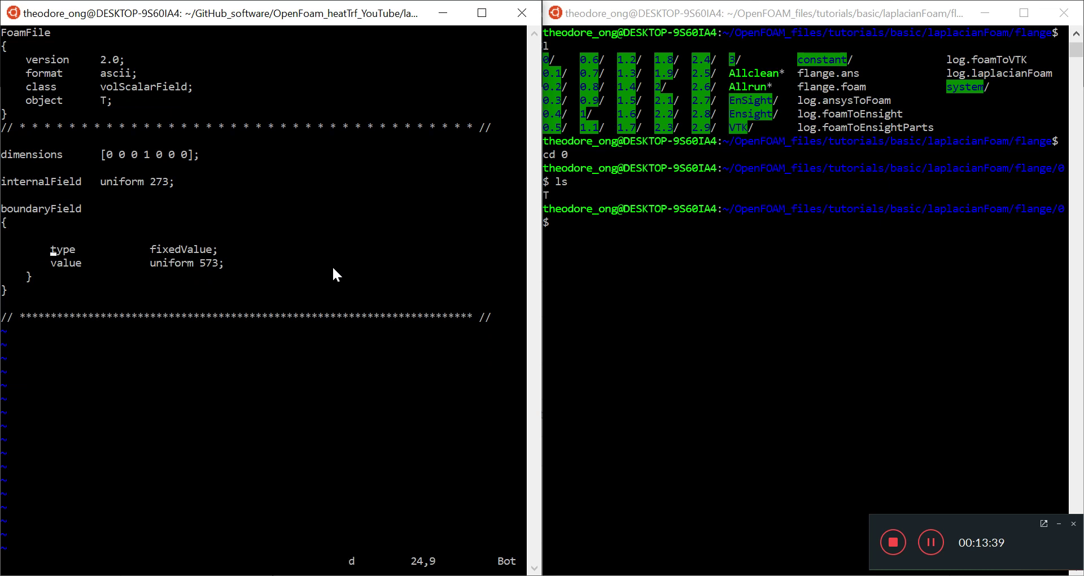
{"action": "key", "text": "d"}
{"action": "key", "text": "d"}
{"action": "key", "text": "d"}
{"action": "key", "text": "d"}
{"action": "key", "text": "d"}
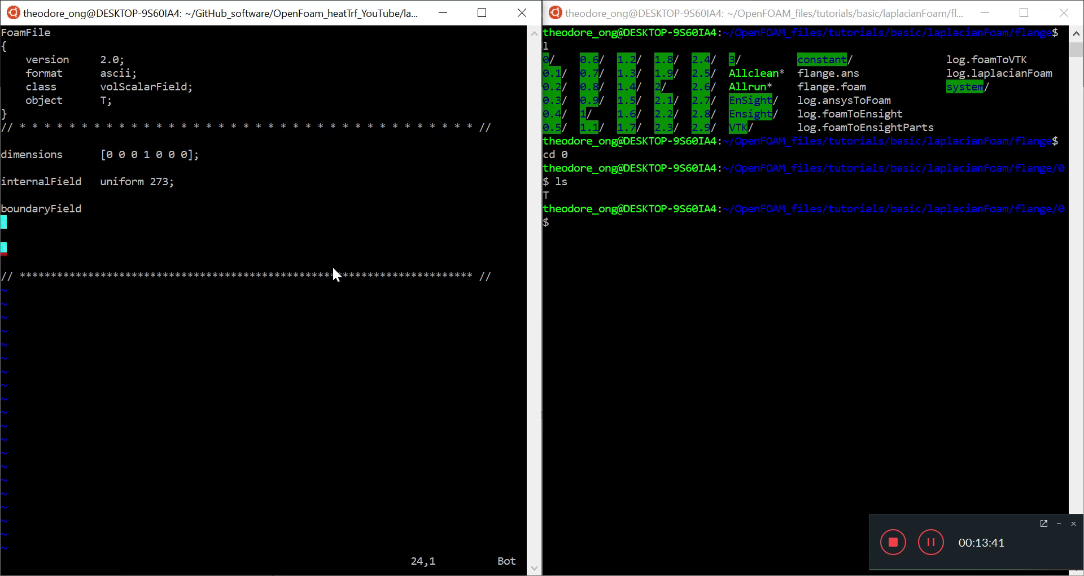
Paste U's topPatch, wall and bottomPatch entries into T's boundaryField.
{"action": "key", "text": "k"}
{"action": "key", "text": "i"}
{"action": "right_click", "coordinate": [333, 265]}
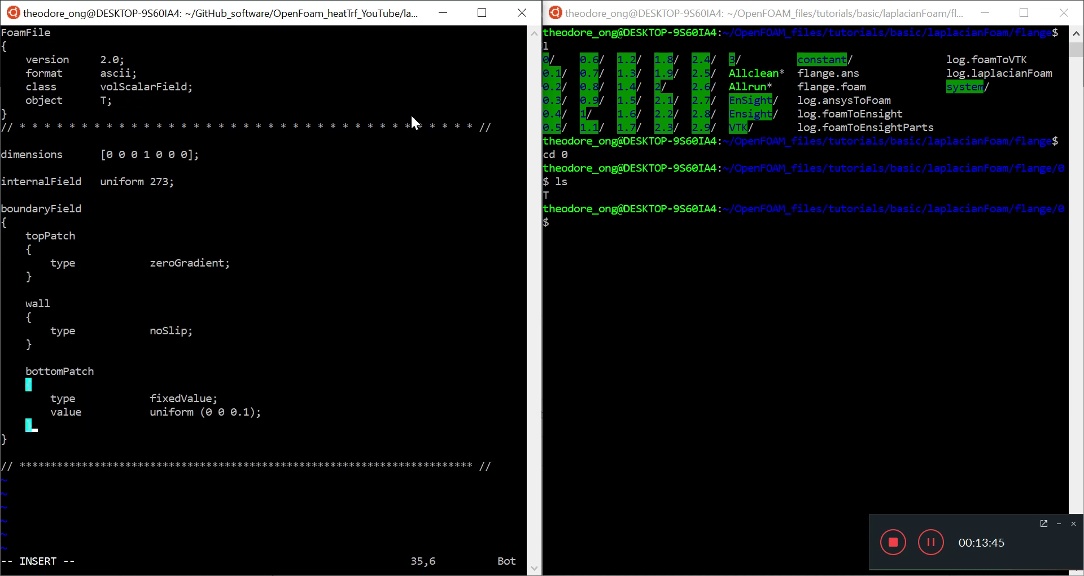
{"action": "key", "text": "Up"}
{"action": "key", "text": "Up"}
{"action": "key", "text": "Up"}
{"action": "key", "text": "Up"}
{"action": "key", "text": "Up"}
{"action": "key", "text": "Up"}
{"action": "key", "text": "Up"}
{"action": "key", "text": "Up"}
{"action": "key", "text": "Up"}
{"action": "key", "text": "Up"}
{"action": "key", "text": "Up"}
{"action": "key", "text": "Up"}
{"action": "key", "text": "Up"}
{"action": "key", "text": "Up"}
{"action": "key", "text": "Down"}
{"action": "key", "text": "Down"}
{"action": "key", "text": "Down"}
{"action": "key", "text": "Down"}
{"action": "key", "text": "Down"}
{"action": "key", "text": "Down"}
{"action": "key", "text": "Down"}
{"action": "key", "text": "Down"}
{"action": "key", "text": "Down"}
{"action": "key", "text": "Down"}
{"action": "key", "text": "Down"}
{"action": "key", "text": "Down"}
{"action": "key", "text": "Down"}
{"action": "key", "text": "Down"}
Change topPatch's type from zeroGradient to fixedValue.
{"action": "key", "text": "Up"}
{"action": "key", "text": "Up"}
{"action": "key", "text": "Up"}
{"action": "key", "text": "Up"}
{"action": "key", "text": "Up"}
{"action": "key", "text": "Up"}
{"action": "key", "text": "Up"}
{"action": "key", "text": "Up"}
{"action": "key", "text": "Up"}
{"action": "key", "text": "Right"}
{"action": "key", "text": "Right"}
{"action": "key", "text": "Right"}
{"action": "key", "text": "Right"}
{"action": "key", "text": "Right"}
{"action": "key", "text": "Right"}
{"action": "key", "text": "Right"}
{"action": "key", "text": "Right"}
{"action": "key", "text": "Right"}
{"action": "key", "text": "Right"}
{"action": "key", "text": "Right"}
{"action": "key", "text": "Right"}
{"action": "key", "text": "Right"}
{"action": "key", "text": "Right"}
{"action": "key", "text": "Right"}
{"action": "key", "text": "Right"}
{"action": "key", "text": "Right"}
{"action": "key", "text": "Right"}
{"action": "key", "text": "Right"}
{"action": "key", "text": "Right"}
{"action": "key", "text": "Right"}
{"action": "key", "text": "Left"}
{"action": "key", "text": "Left"}
{"action": "key", "text": "Left"}
{"action": "key", "text": "Insert"}
{"action": "key", "text": "Insert"}
{"action": "key", "text": "Delete"}
{"action": "key", "text": "Delete"}
{"action": "key", "text": "Delete"}
{"action": "key", "text": "Delete"}
{"action": "key", "text": "Delete"}
{"action": "key", "text": "Delete"}
{"action": "key", "text": "Delete"}
{"action": "key", "text": "Delete"}
{"action": "key", "text": "Delete"}
{"action": "key", "text": "Delete"}
{"action": "key", "text": "Delete"}
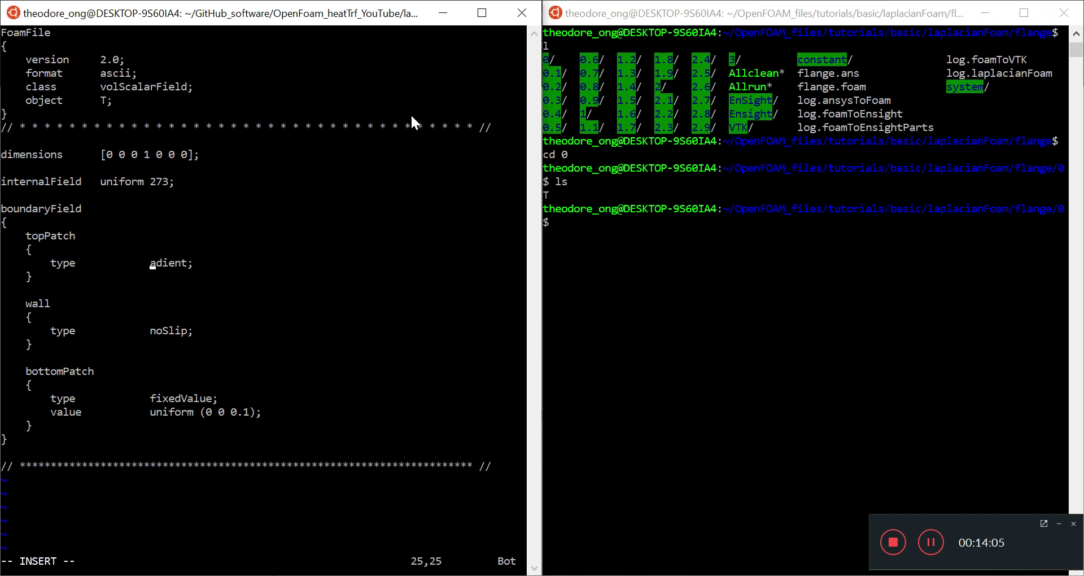
{"action": "key", "text": "Delete"}
{"action": "type", "text": "fixedValue"}
{"action": "key", "text": "Right"}
{"action": "key", "text": "Return"}
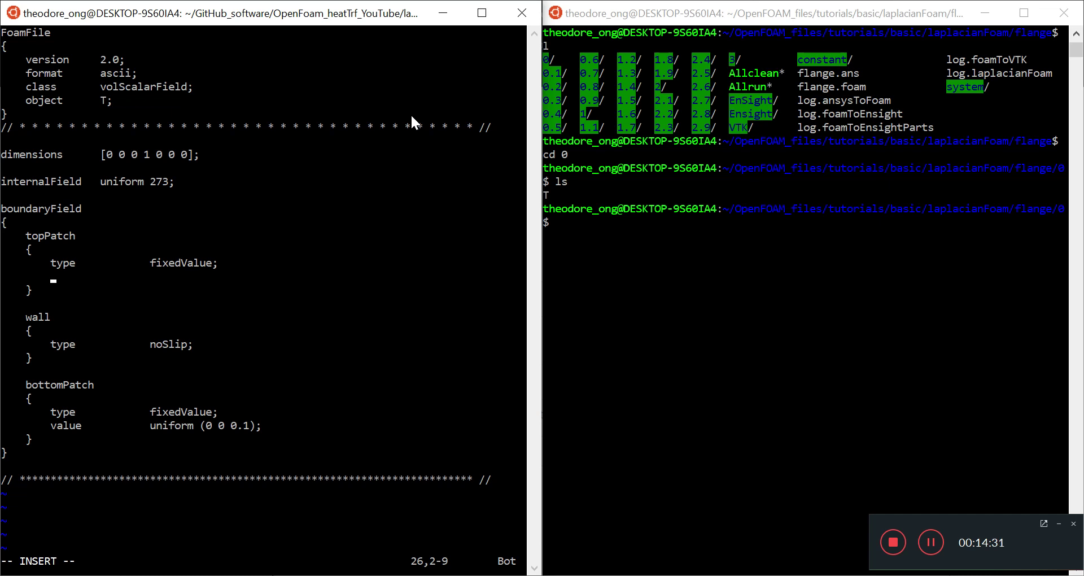
Add 'value $internalField;' under topPatch and save T with :w.
{"action": "type", "text": "value"}
{"action": "key", "text": "Tab"}
{"action": "key", "text": "Tab"}
{"action": "type", "text": "$internalF"}
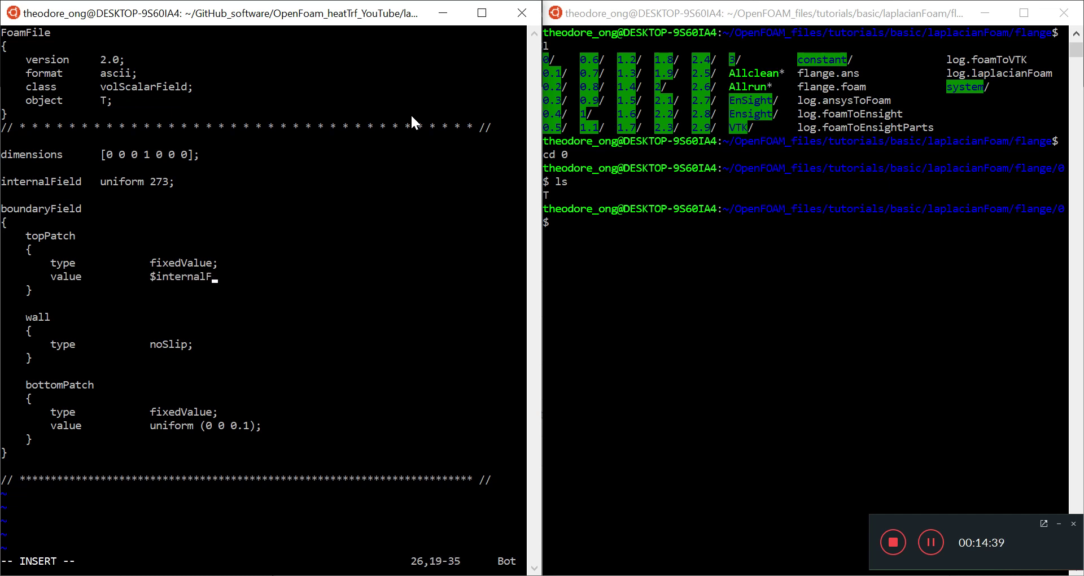
{"action": "type", "text": "ield"}
{"action": "left_click_drag", "start_coordinate": [176, 185], "coordinate": [13, 181]}
{"action": "left_click", "coordinate": [171, 288]}
{"action": "type", "text": ";"}
{"action": "key", "text": "Down"}
{"action": "key", "text": "Down"}
{"action": "key", "text": "Down"}
{"action": "key", "text": "Escape"}
{"action": "type", "text": ":w"}
{"action": "key", "text": "Return"}
Change the wall's type from noSlip to zeroGradient and save.
{"action": "key", "text": "Down"}
{"action": "key", "text": "Down"}
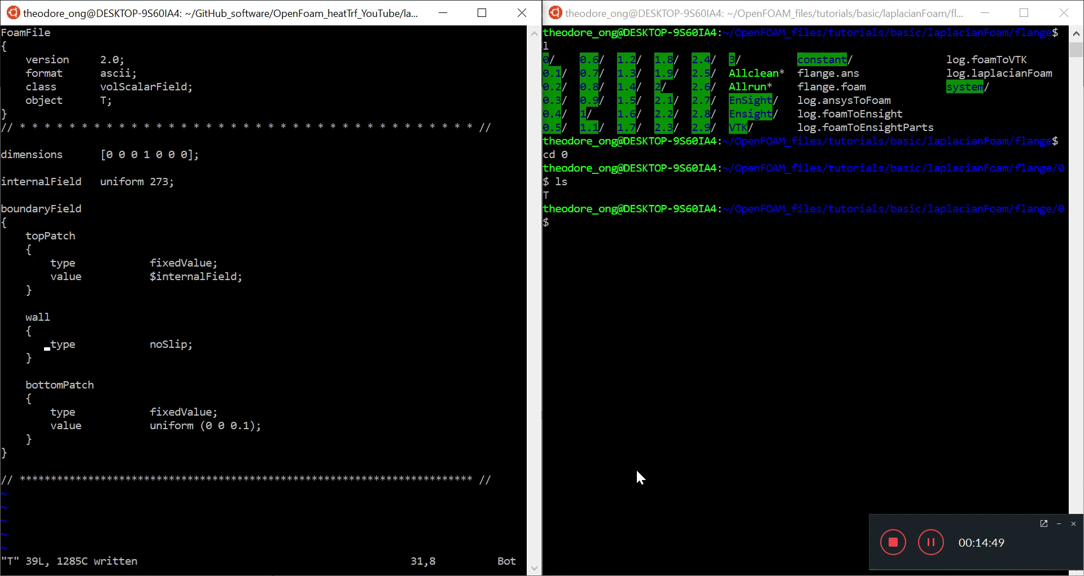
{"action": "key", "text": "l"}
{"action": "key", "text": "l"}
{"action": "key", "text": "l"}
{"action": "key", "text": "l"}
{"action": "key", "text": "l"}
{"action": "key", "text": "l"}
{"action": "key", "text": "l"}
{"action": "key", "text": "l"}
{"action": "key", "text": "l"}
{"action": "key", "text": "l"}
{"action": "key", "text": "l"}
{"action": "key", "text": "l"}
{"action": "key", "text": "l"}
{"action": "key", "text": "l"}
{"action": "key", "text": "l"}
{"action": "key", "text": "l"}
{"action": "key", "text": "l"}
{"action": "key", "text": "a"}
{"action": "key", "text": "Delete"}
{"action": "key", "text": "Delete"}
{"action": "key", "text": "Delete"}
{"action": "key", "text": "Delete"}
{"action": "key", "text": "Delete"}
{"action": "type", "text": "zeroGradient"}
{"action": "key", "text": "Escape"}
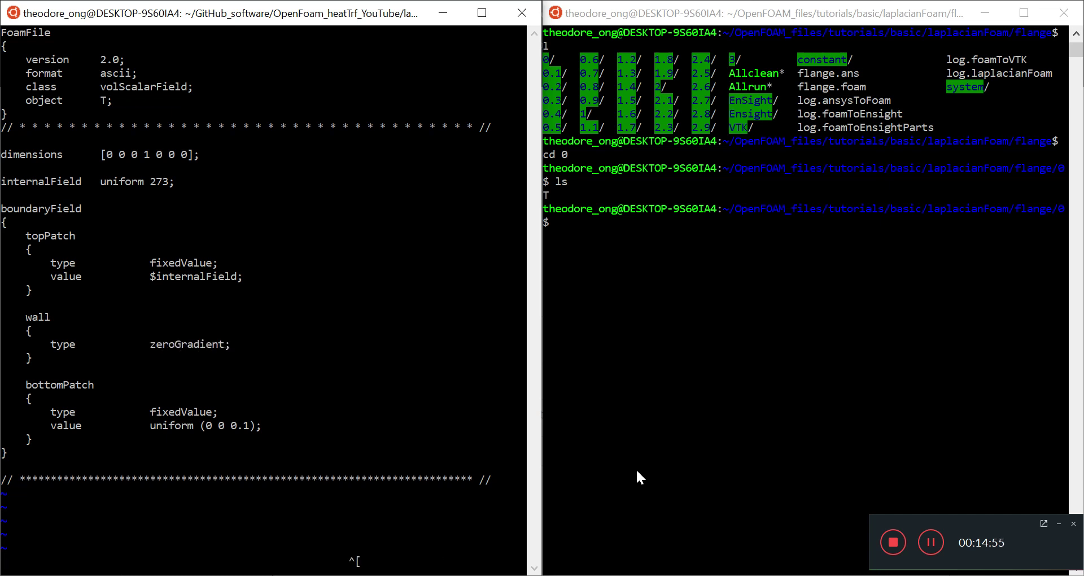
{"action": "type", "text": ":w"}
{"action": "key", "text": "Return"}
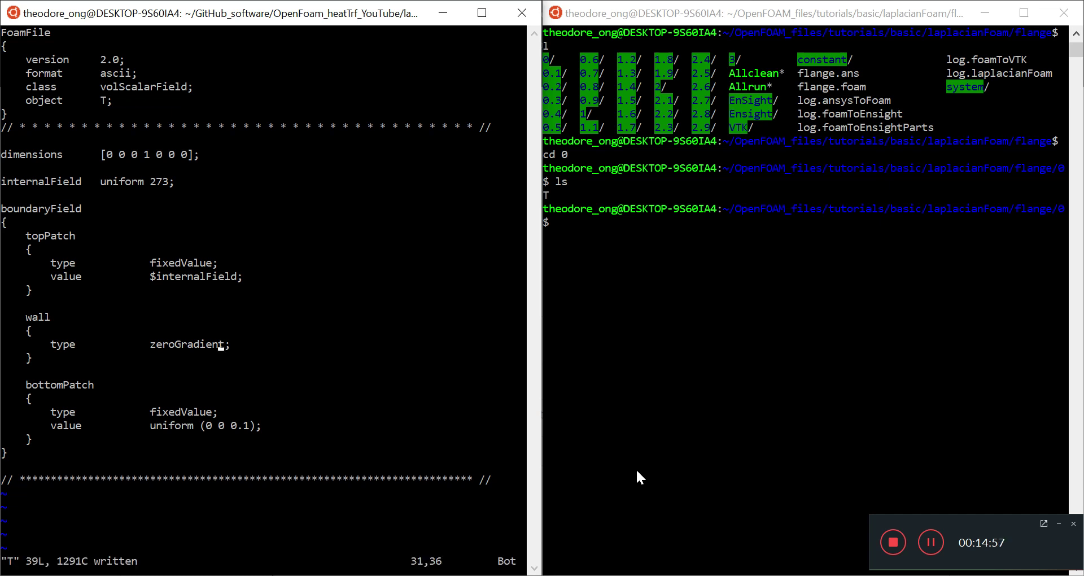
Check how bottomPatch's braces pair up and go to its value line.
{"action": "key", "text": "Down"}
{"action": "key", "text": "Down"}
{"action": "key", "text": "Down"}
{"action": "key", "text": "Down"}
{"action": "key", "text": "Down"}
{"action": "key", "text": "Down"}
{"action": "key", "text": "Down"}
{"action": "key", "text": "Down"}
{"action": "key", "text": "Up"}
{"action": "key", "text": "Up"}
{"action": "key", "text": "Down"}
{"action": "key", "text": "Down"}
{"action": "key", "text": "Up"}
{"action": "key", "text": "Down"}
{"action": "key", "text": "Up"}
{"action": "key", "text": "Up"}
{"action": "key", "text": "i"}
{"action": "key", "text": "Down"}
{"action": "key", "text": "Down"}
{"action": "key", "text": "Up"}
{"action": "key", "text": "Up"}
{"action": "key", "text": "Left"}
Remove indentation from bottomPatch's lines and save T.
{"action": "key", "text": "Right"}
{"action": "key", "text": "Right"}
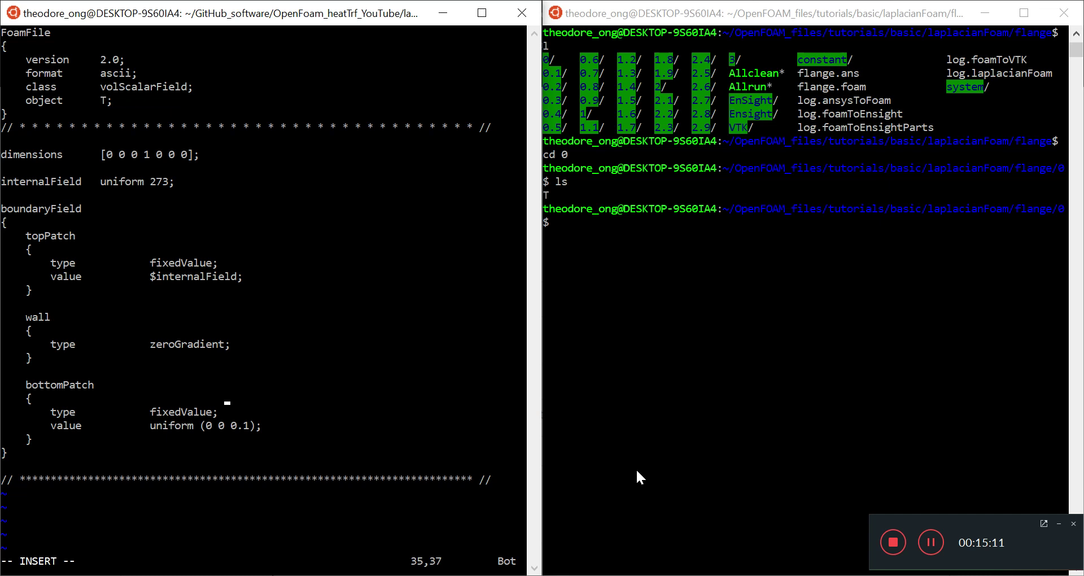
{"action": "key", "text": "Down"}
{"action": "key", "text": "Left"}
{"action": "key", "text": "Left"}
{"action": "key", "text": "Delete"}
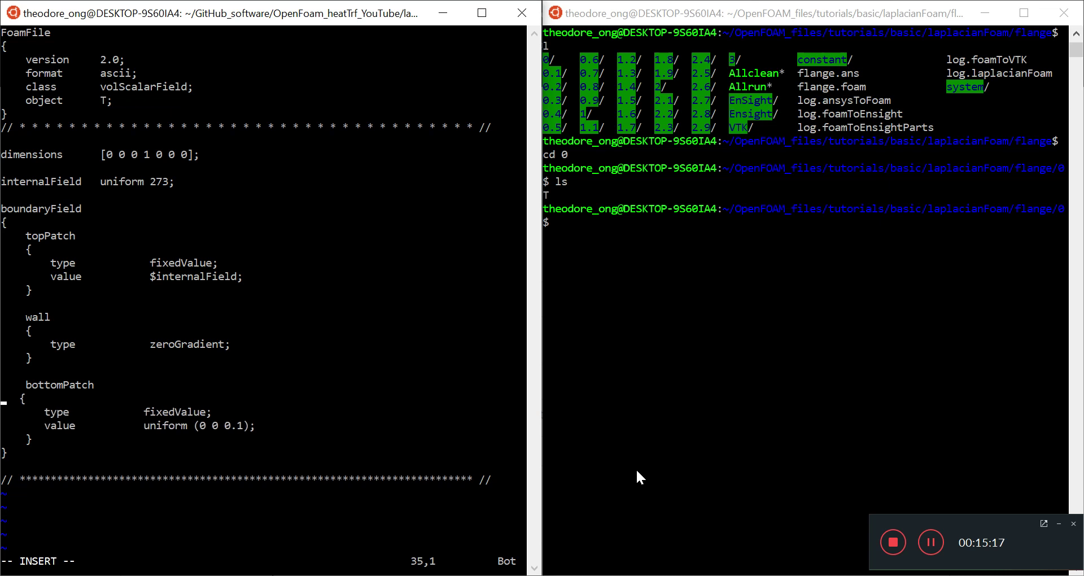
{"action": "key", "text": "Delete"}
{"action": "key", "text": "Delete"}
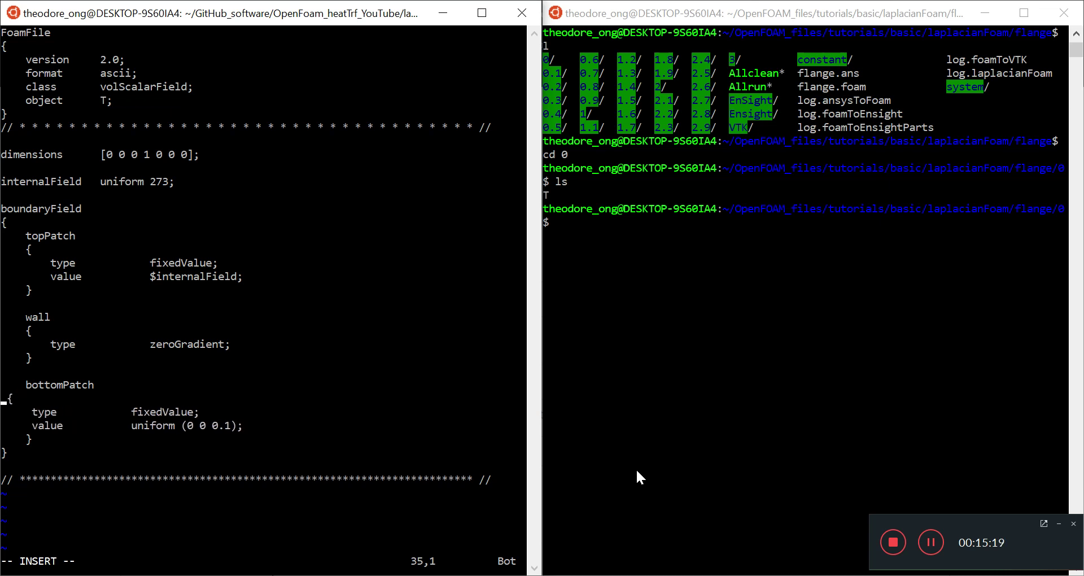
{"action": "type", "text": "dd"}
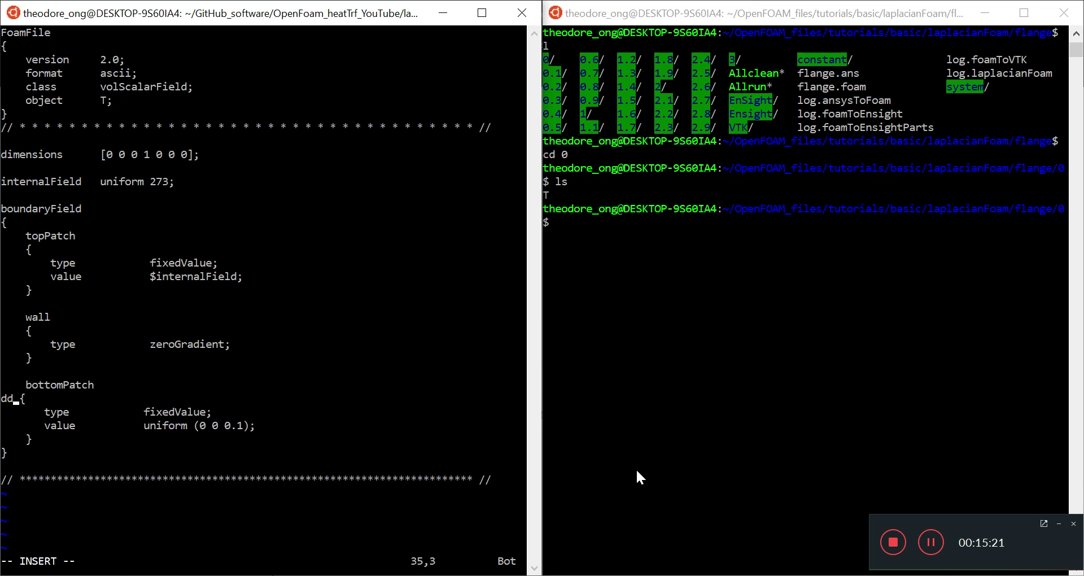
{"action": "key", "text": "BackSpace"}
{"action": "key", "text": "BackSpace"}
{"action": "key", "text": "Escape"}
{"action": "type", "text": ":w"}
{"action": "key", "text": "Return"}
Replace bottomPatch's body with a fresh, indented pair of braces.
{"action": "key", "text": "d"}
{"action": "key", "text": "d"}
{"action": "key", "text": "d"}
{"action": "key", "text": "d"}
{"action": "key", "text": "d"}
{"action": "key", "text": "d"}
{"action": "key", "text": "d"}
{"action": "key", "text": "d"}
{"action": "key", "text": "k"}
{"action": "key", "text": "l"}
{"action": "key", "text": "l"}
{"action": "key", "text": "l"}
{"action": "key", "text": "l"}
{"action": "key", "text": "l"}
{"action": "key", "text": "l"}
{"action": "key", "text": "l"}
{"action": "key", "text": "l"}
{"action": "key", "text": "l"}
{"action": "key", "text": "l"}
{"action": "key", "text": "a"}
{"action": "key", "text": "Return"}
{"action": "key", "text": "Tab"}
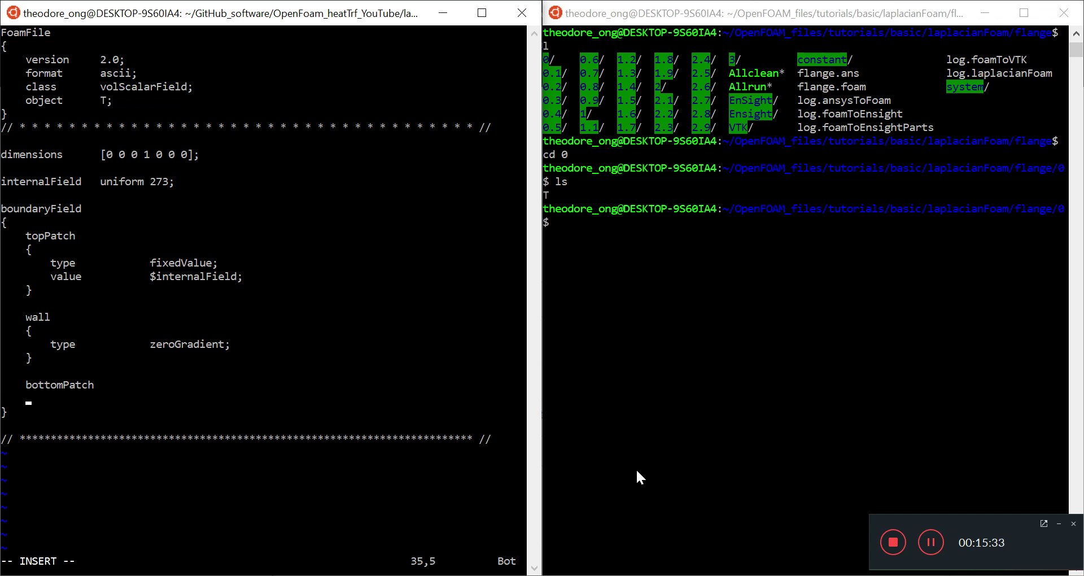
{"action": "type", "text": "{"}
{"action": "key", "text": "Return"}
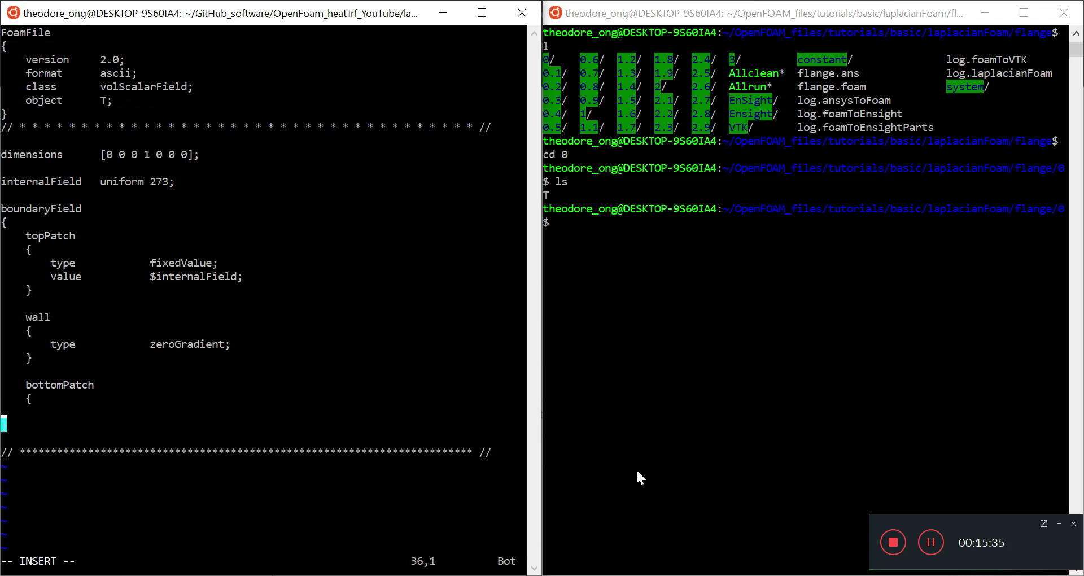
{"action": "type", "text": "}"}
{"action": "key", "text": "Left"}
{"action": "key", "text": "Return"}
{"action": "key", "text": "Up"}
{"action": "key", "text": "Tab"}
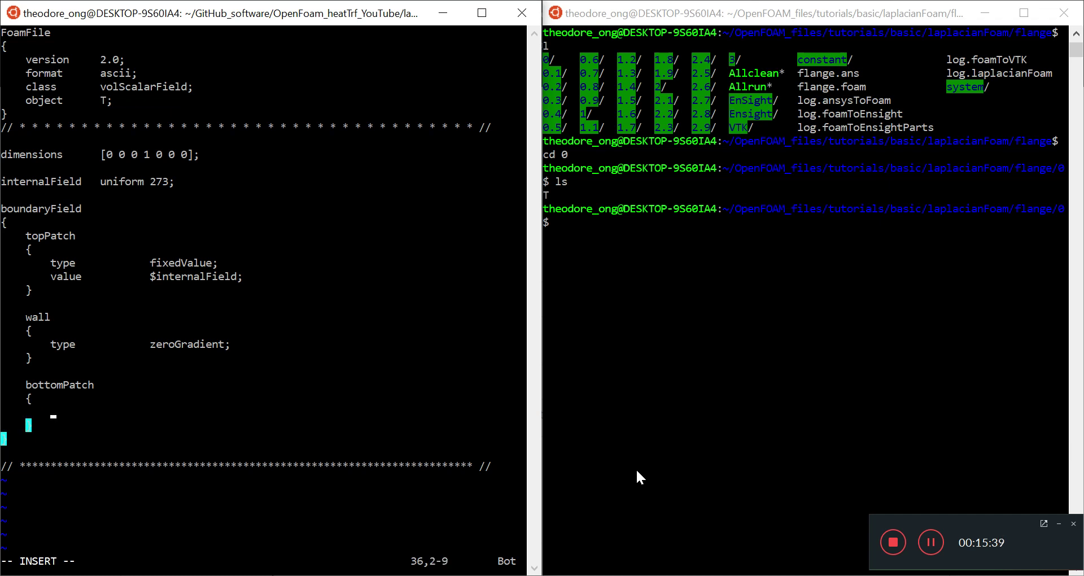
Give bottomPatch type fixedValue and value uniform 773K, then save.
{"action": "type", "text": "type"}
{"action": "key", "text": "Tab"}
{"action": "key", "text": "Tab"}
{"action": "type", "text": "fixed"}
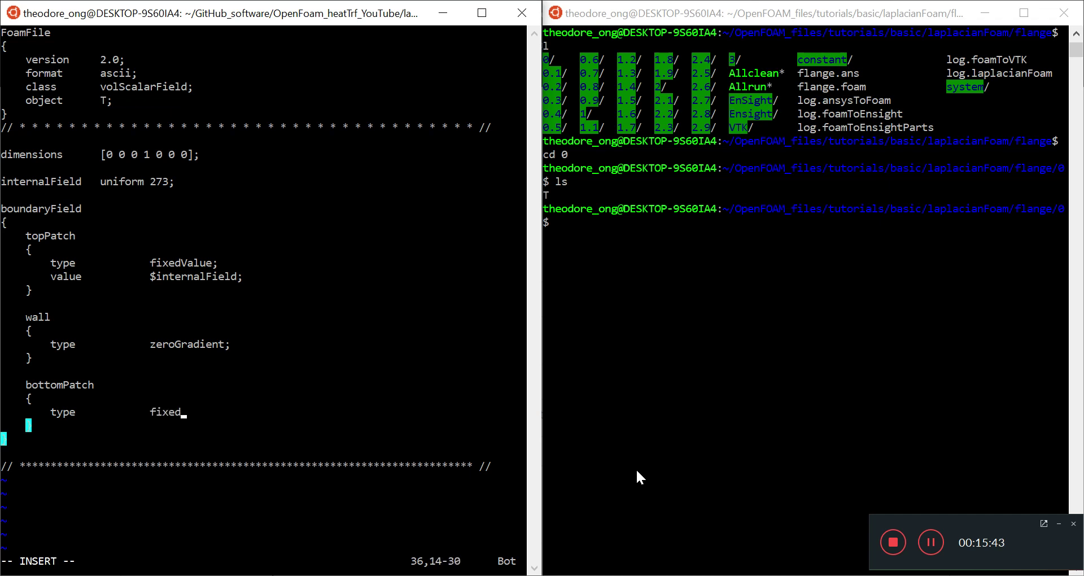
{"action": "type", "text": "Value;"}
{"action": "key", "text": "Return"}
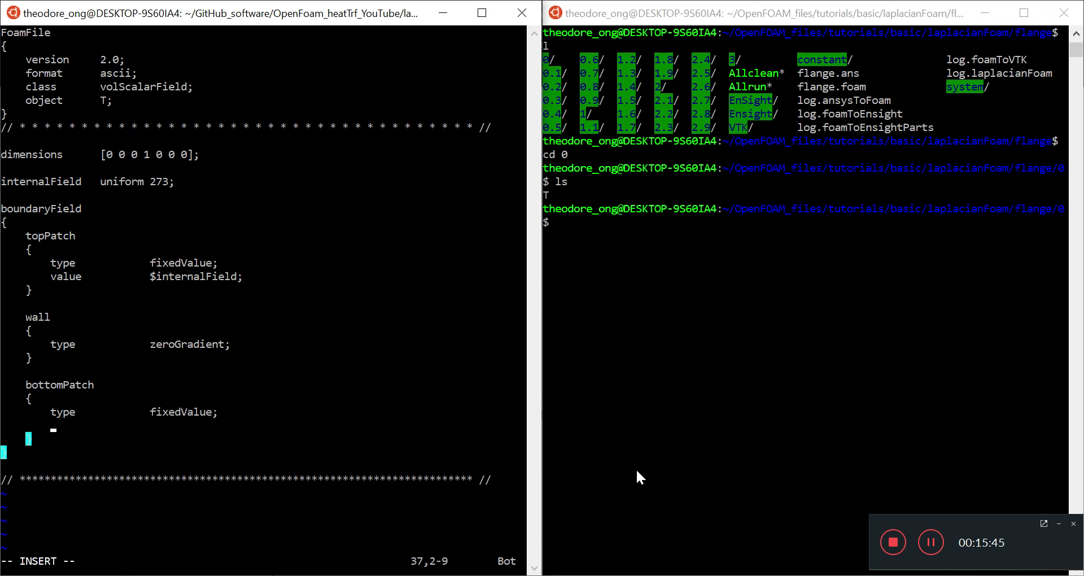
{"action": "type", "text": "value"}
{"action": "key", "text": "Tab"}
{"action": "key", "text": "Tab"}
{"action": "type", "text": "unif"}
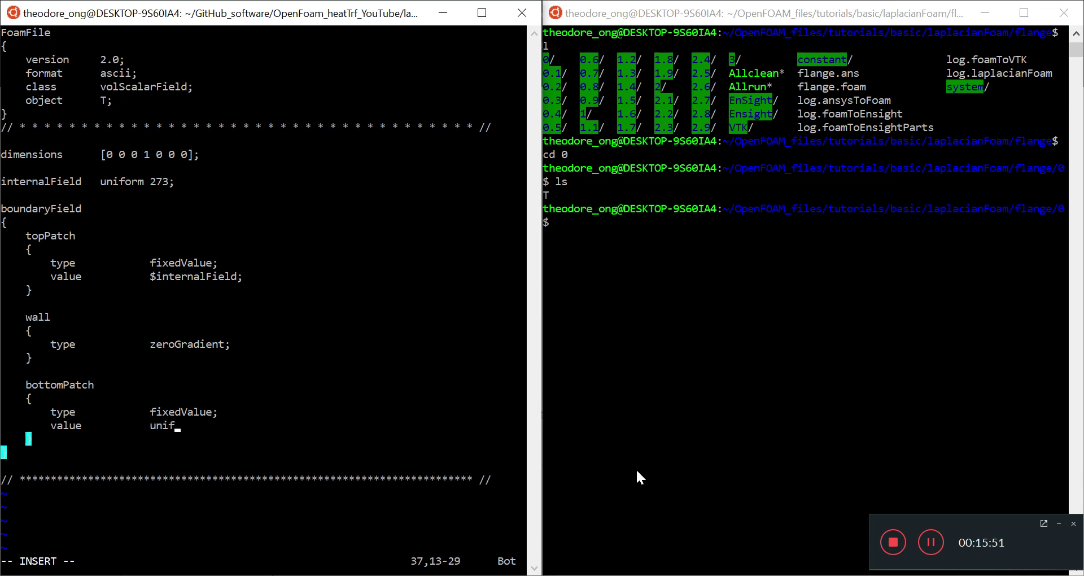
{"action": "type", "text": "orm"}
{"action": "type", "text": "773K;"}
{"action": "key", "text": "Down"}
{"action": "key", "text": "Down"}
{"action": "key", "text": "Down"}
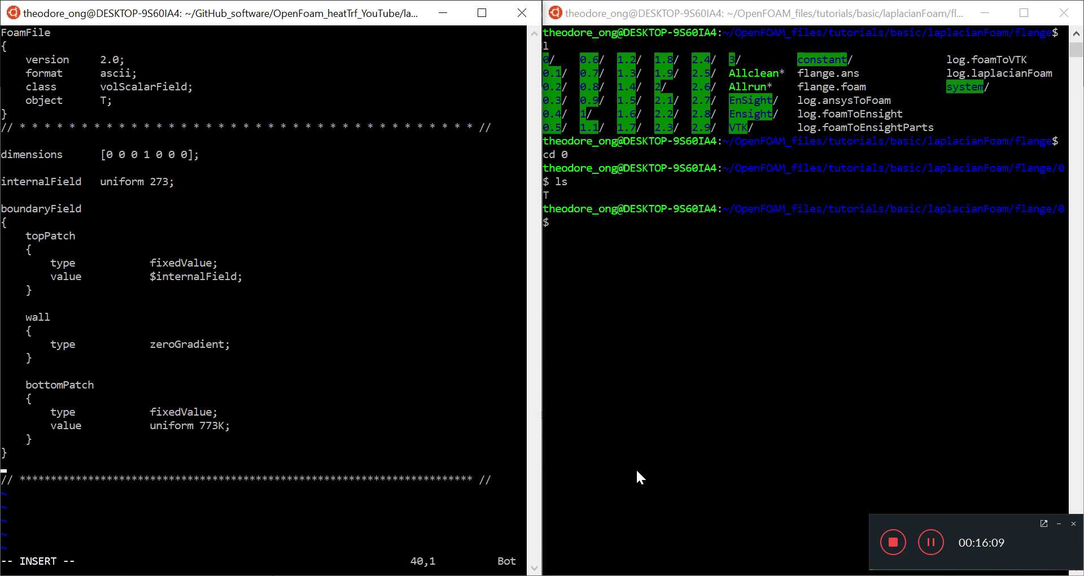
{"action": "key", "text": "Up"}
{"action": "key", "text": "Up"}
{"action": "key", "text": "Up"}
{"action": "key", "text": "Up"}
{"action": "key", "text": "Up"}
{"action": "key", "text": "Up"}
{"action": "key", "text": "Up"}
{"action": "key", "text": "Up"}
{"action": "key", "text": "Up"}
{"action": "key", "text": "Up"}
{"action": "key", "text": "Up"}
{"action": "key", "text": "Up"}
{"action": "key", "text": "Up"}
{"action": "key", "text": "Up"}
{"action": "key", "text": "Up"}
{"action": "key", "text": "Up"}
{"action": "key", "text": "Up"}
{"action": "key", "text": "Up"}
{"action": "key", "text": "Up"}
{"action": "key", "text": "Up"}
{"action": "key", "text": "Up"}
{"action": "key", "text": "Up"}
{"action": "key", "text": "Escape"}
{"action": "type", "text": ":w"}
{"action": "key", "text": "Return"}
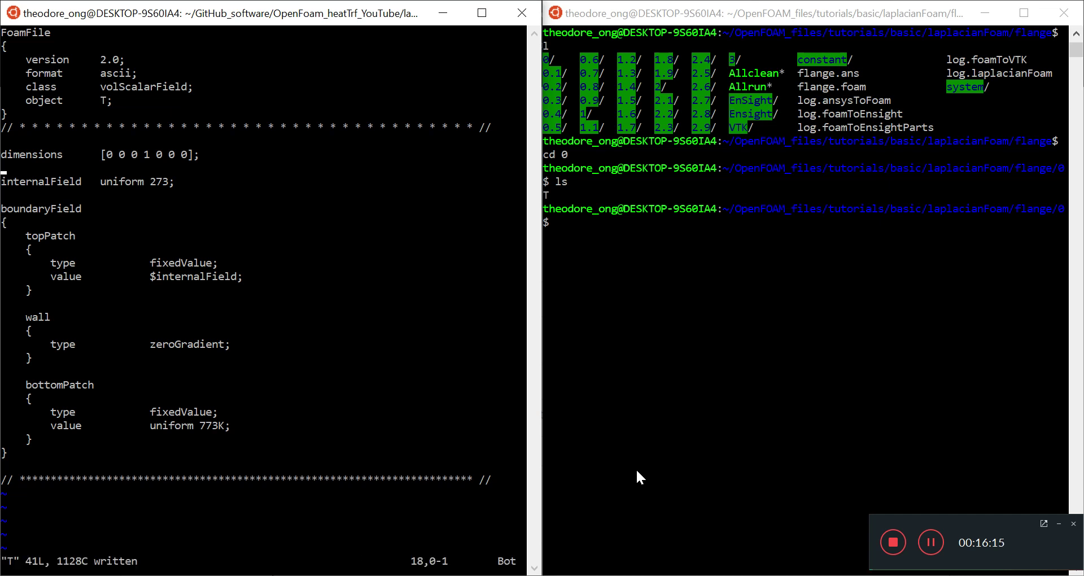
Quit vi, go up to the pipe case folder with cd .. and list it.
{"action": "type", "text": ":q"}
{"action": "key", "text": "Return"}
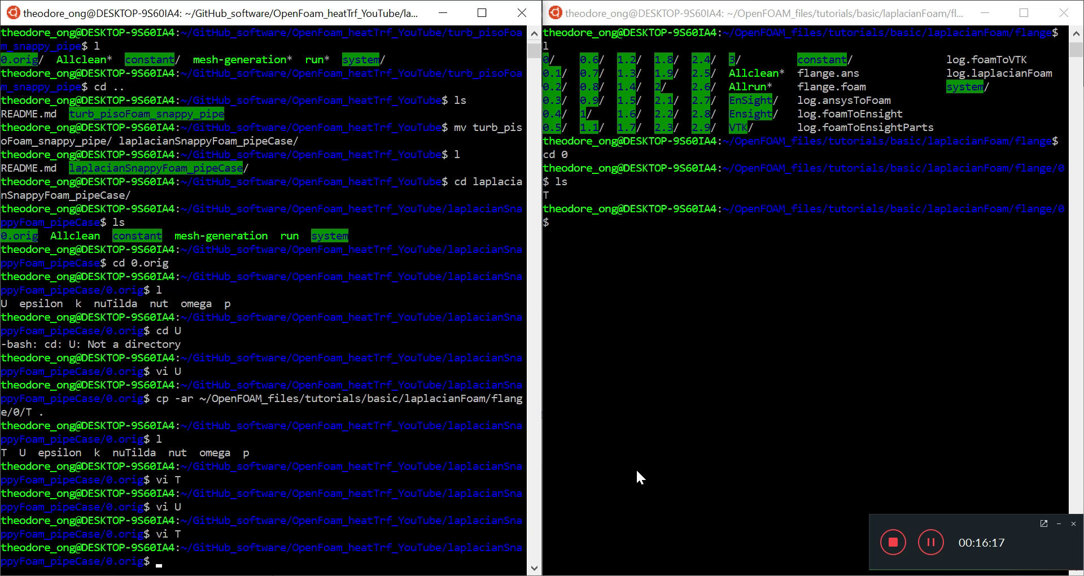
{"action": "type", "text": "cd .."}
{"action": "key", "text": "Return"}
{"action": "type", "text": "ls"}
{"action": "key", "text": "Return"}
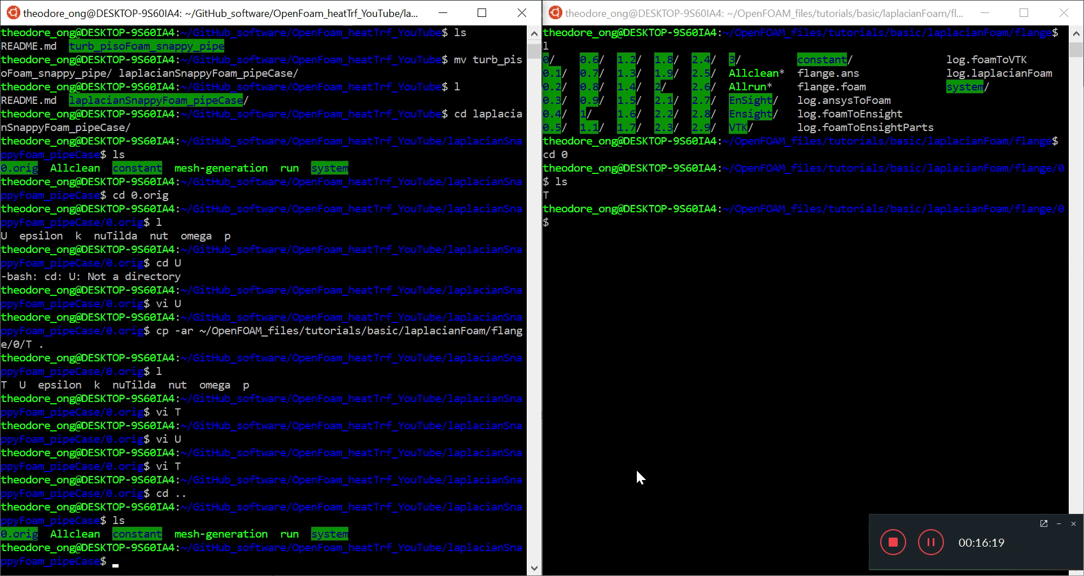
In the right terminal, return to the flange case folder and list its contents.
{"action": "left_click", "coordinate": [789, 264]}
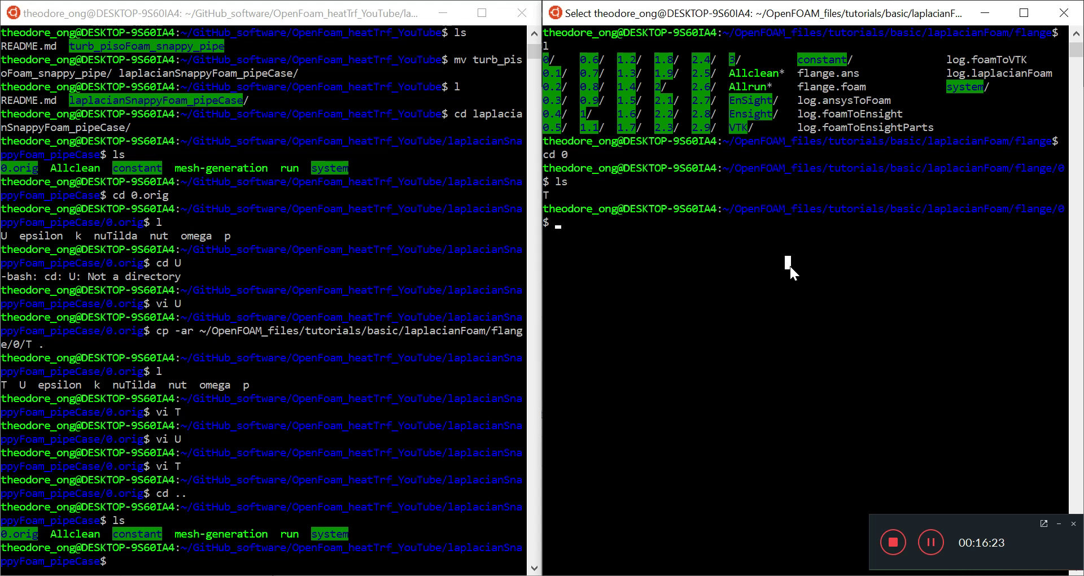
{"action": "type", "text": "l"}
{"action": "key", "text": "Return"}
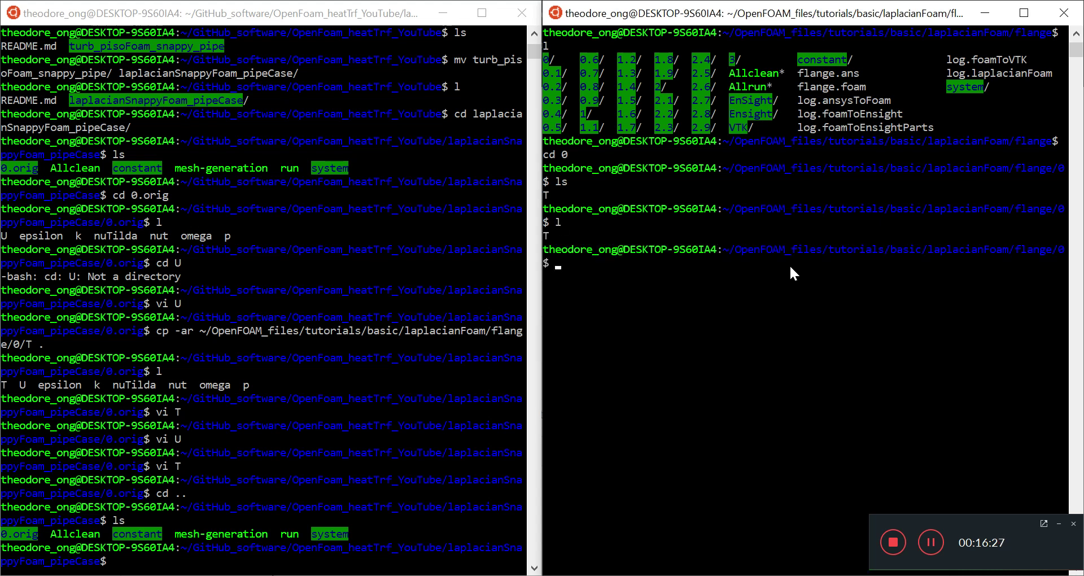
{"action": "type", "text": "constant"}
{"action": "key", "text": "Return"}
{"action": "type", "text": "vi constant"}
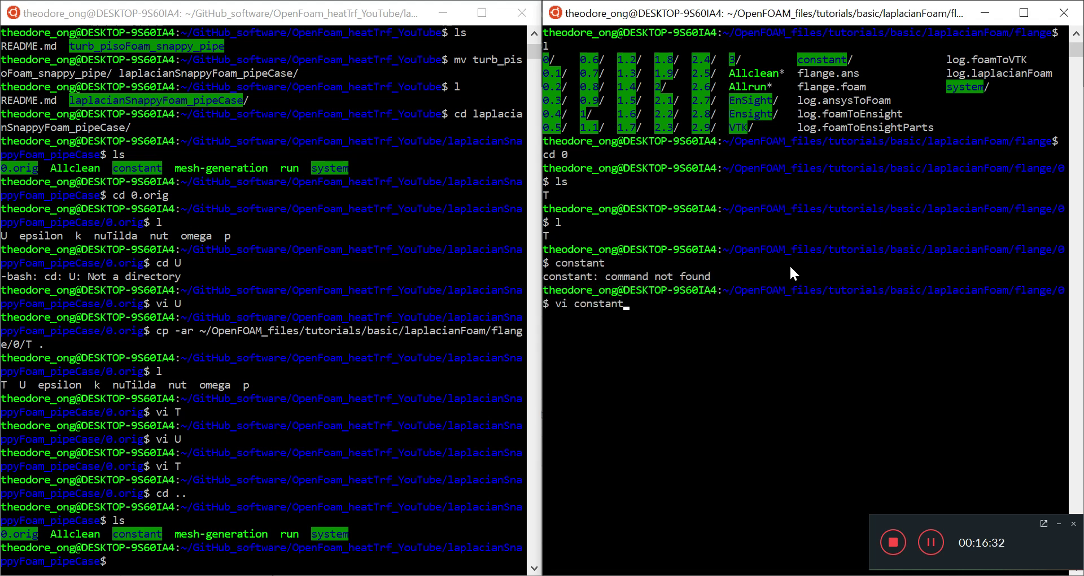
{"action": "key", "text": "Return"}
{"action": "type", "text": ":q"}
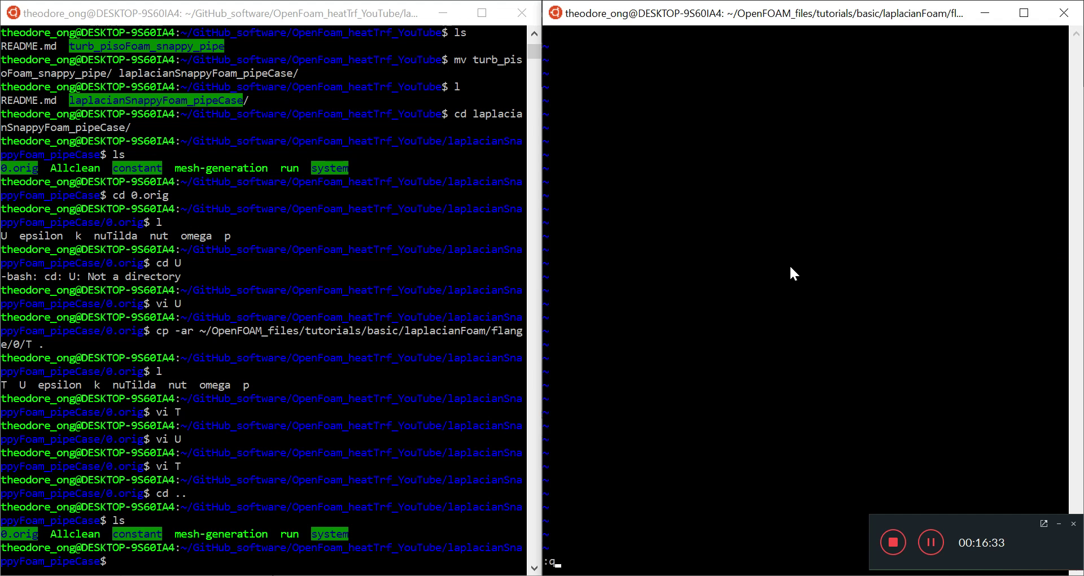
{"action": "key", "text": "Return"}
{"action": "type", "text": "cd con"}
{"action": "key", "text": "BackSpace"}
{"action": "key", "text": "BackSpace"}
{"action": "key", "text": "BackSpace"}
{"action": "key", "text": "BackSpace"}
{"action": "type", "text": ".."}
{"action": "key", "text": "Return"}
{"action": "type", "text": "ls"}
{"action": "key", "text": "Return"}
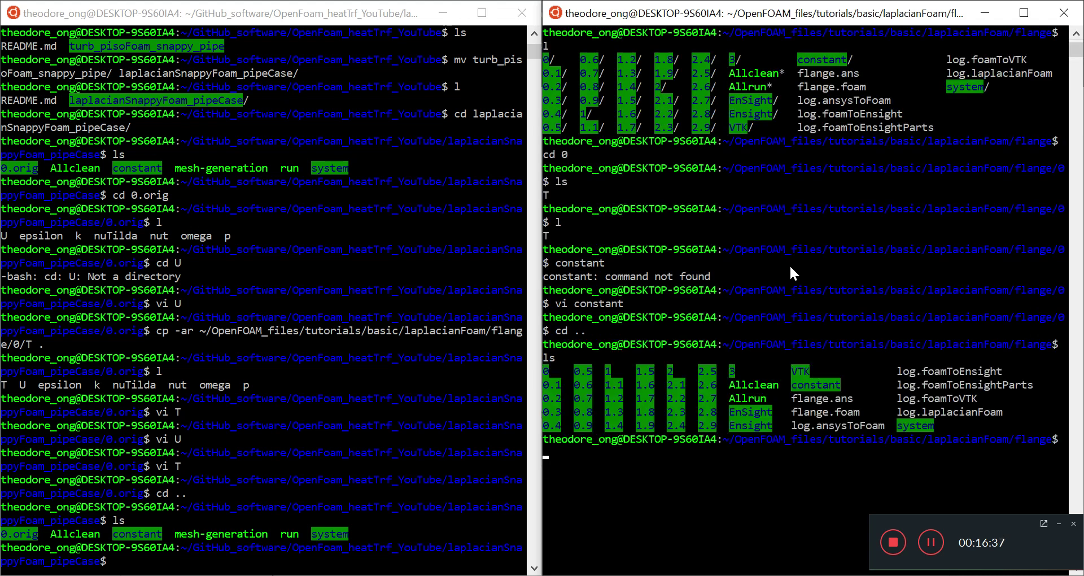
Open the flange's constant/transportProperties in vi to view DT 4e-05.
{"action": "type", "text": "cd constant"}
{"action": "key", "text": "Return"}
{"action": "type", "text": "ls"}
{"action": "key", "text": "Return"}
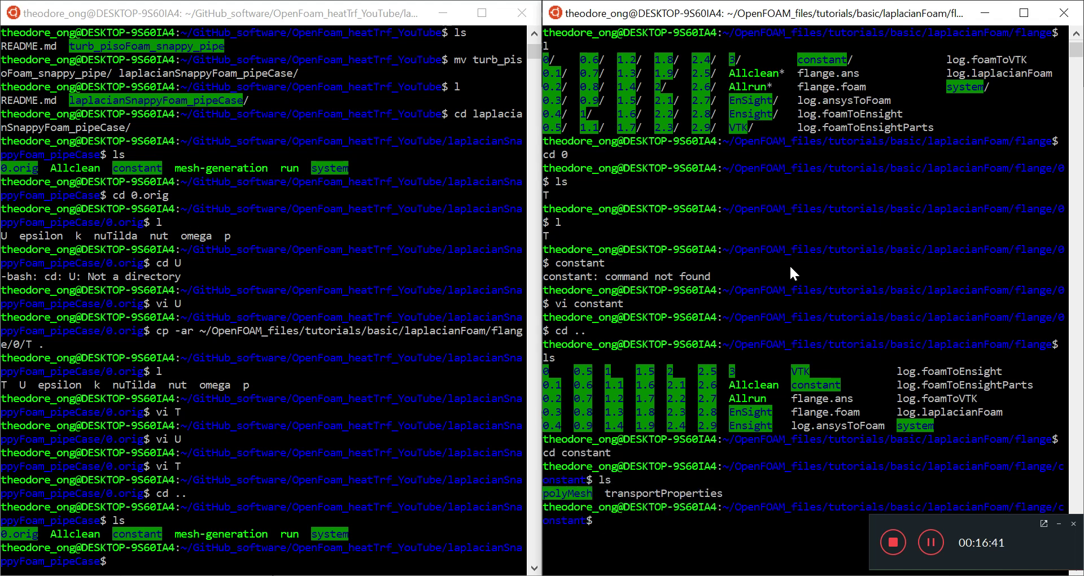
{"action": "type", "text": "vi t"}
{"action": "key", "text": "Tab"}
{"action": "key", "text": "Return"}
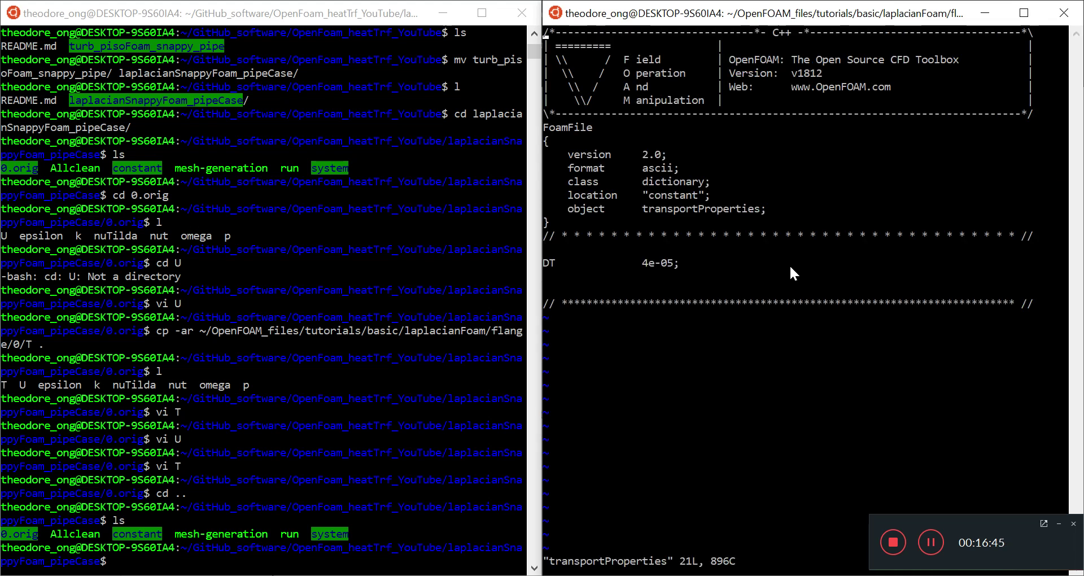
{"action": "left_click", "coordinate": [385, 455]}
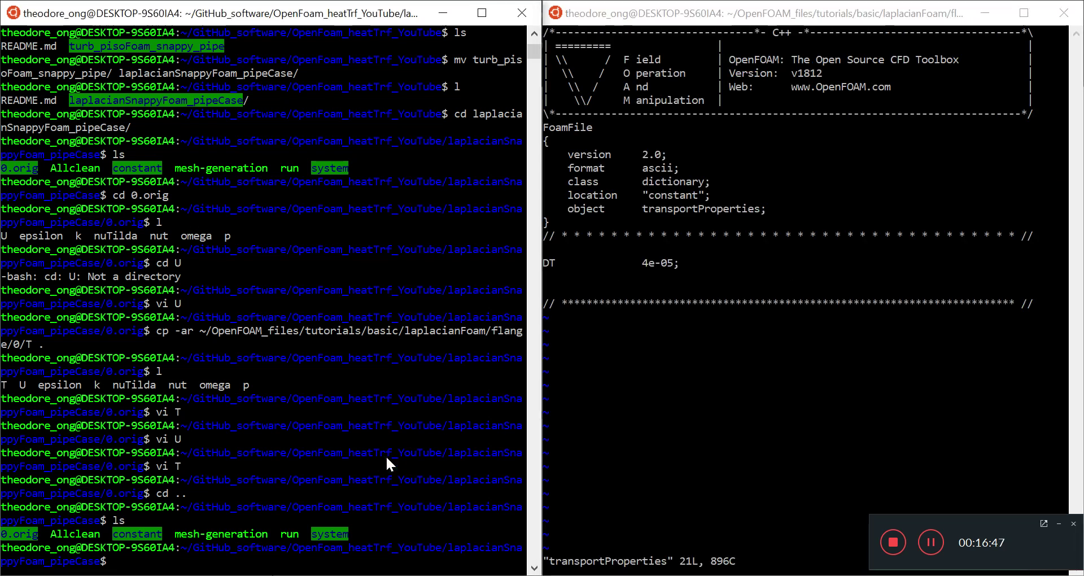
Open the pipe case's constant/transportProperties in vi.
{"action": "type", "text": "cd constant"}
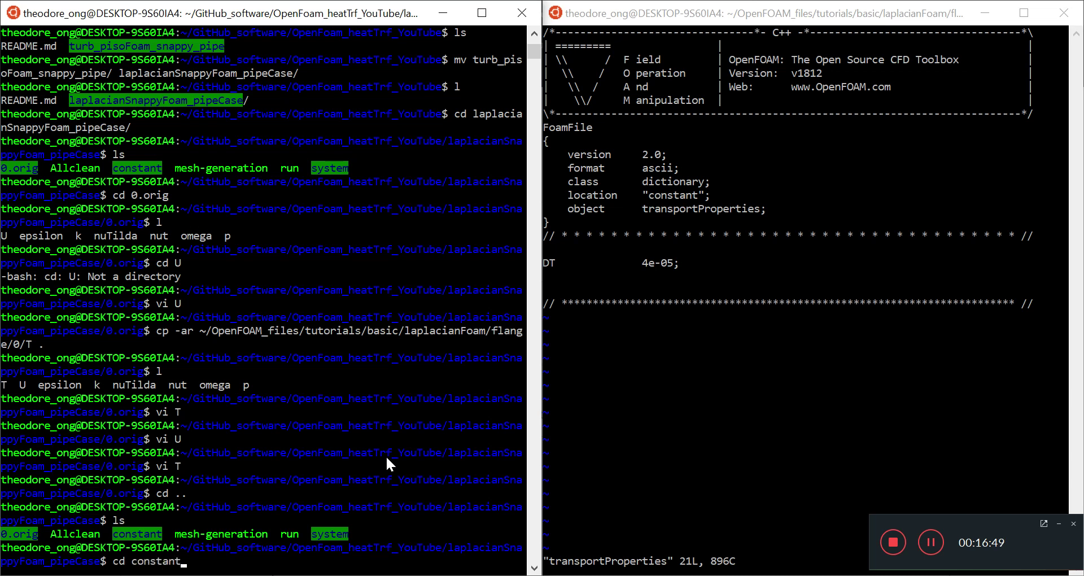
{"action": "key", "text": "Return"}
{"action": "type", "text": "ls"}
{"action": "key", "text": "Return"}
{"action": "type", "text": "vi tran"}
{"action": "key", "text": "Tab"}
{"action": "key", "text": "Return"}
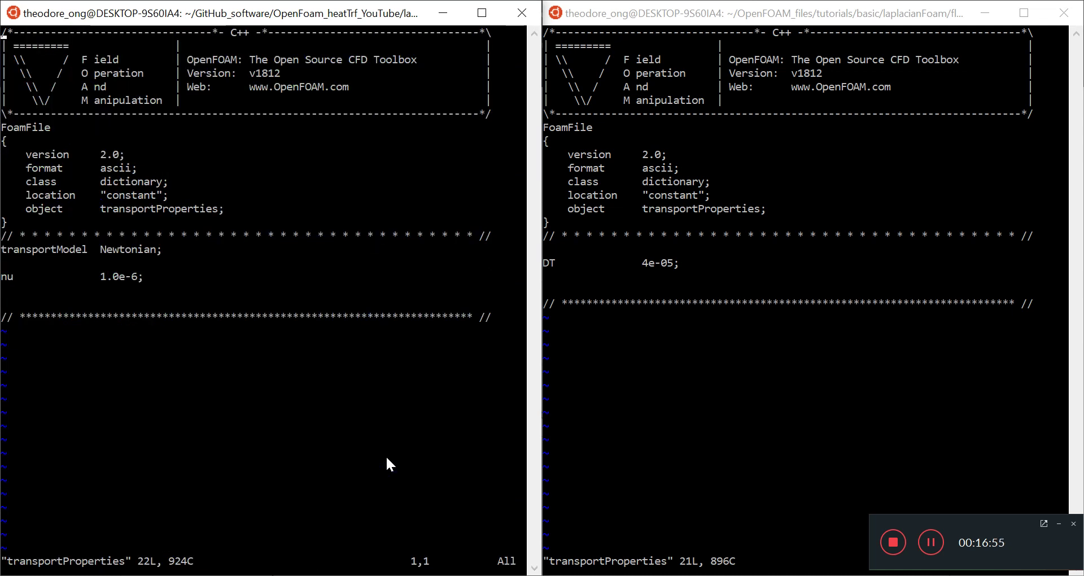
Add 'DT 4e-05;' below nu and save with :wq.
{"action": "key", "text": "Down"}
{"action": "key", "text": "Down"}
{"action": "key", "text": "Down"}
{"action": "key", "text": "Down"}
{"action": "key", "text": "Down"}
{"action": "key", "text": "Down"}
{"action": "key", "text": "Down"}
{"action": "key", "text": "Down"}
{"action": "key", "text": "Down"}
{"action": "key", "text": "Down"}
{"action": "key", "text": "Down"}
{"action": "key", "text": "Down"}
{"action": "key", "text": "Down"}
{"action": "key", "text": "Down"}
{"action": "key", "text": "Down"}
{"action": "key", "text": "Down"}
{"action": "key", "text": "Down"}
{"action": "key", "text": "Down"}
{"action": "key", "text": "Down"}
{"action": "type", "text": "iDT"}
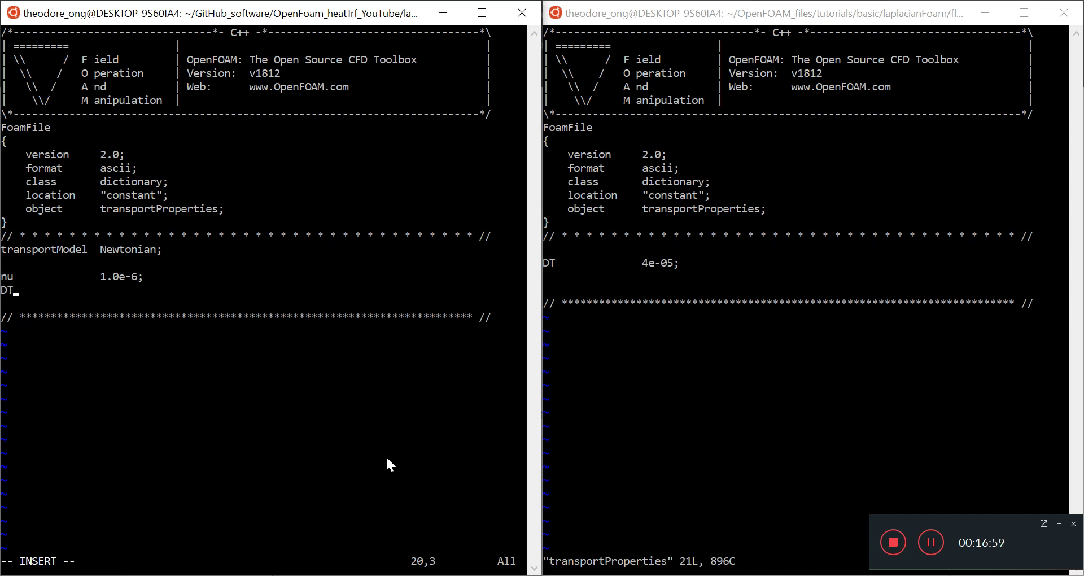
{"action": "key", "text": "Tab"}
{"action": "key", "text": "Tab"}
{"action": "type", "text": "4e-05;"}
{"action": "key", "text": "Escape"}
{"action": "type", "text": ":wq"}
{"action": "key", "text": "Return"}
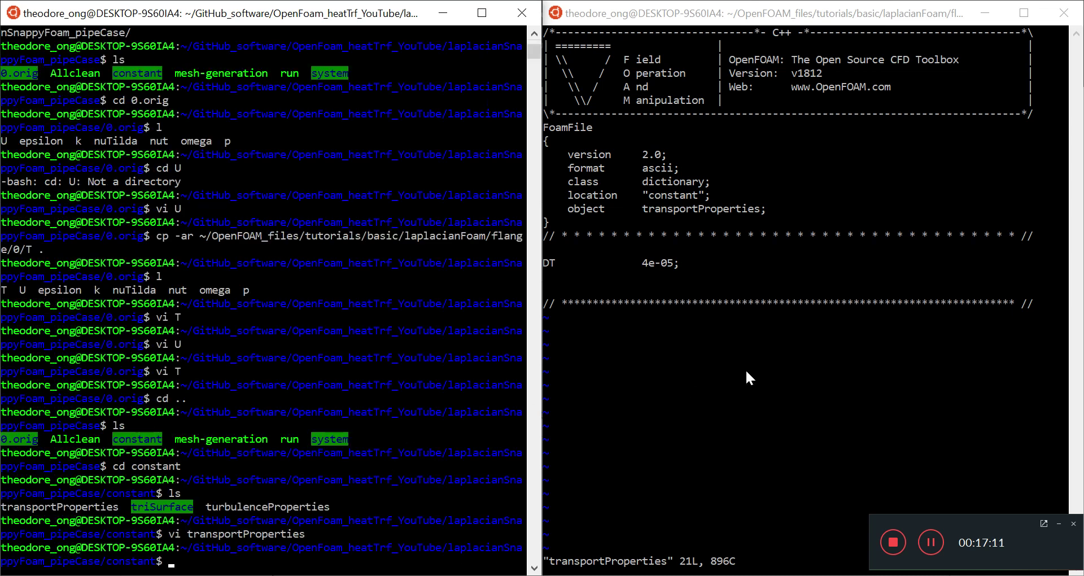
Close the flange transportProperties in the right terminal with :q.
{"action": "left_click", "coordinate": [769, 358]}
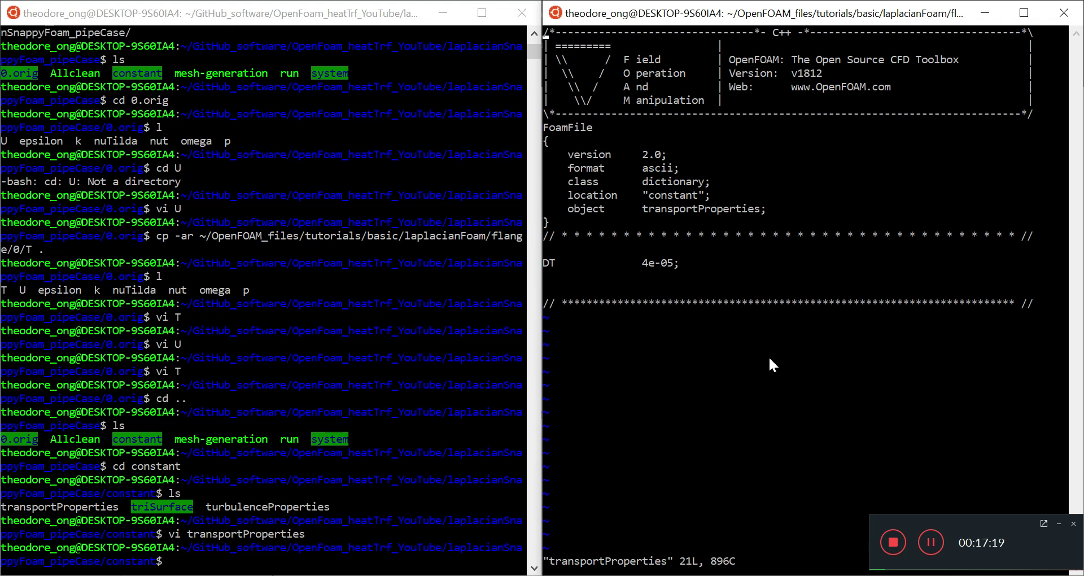
{"action": "left_click", "coordinate": [767, 356]}
{"action": "left_click", "coordinate": [768, 356]}
{"action": "type", "text": ":"}
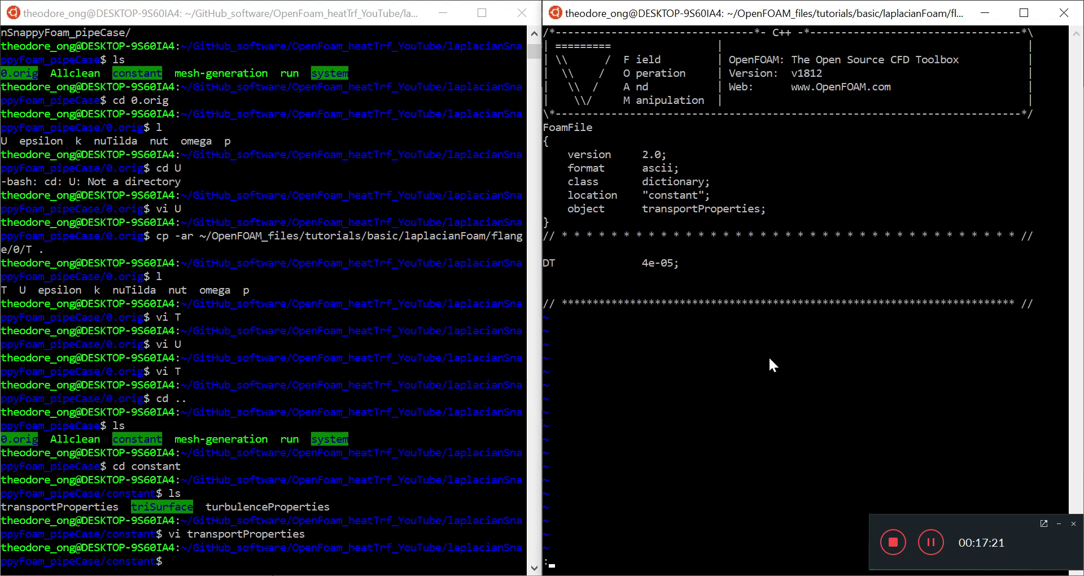
{"action": "type", "text": "q"}
{"action": "key", "text": "Return"}
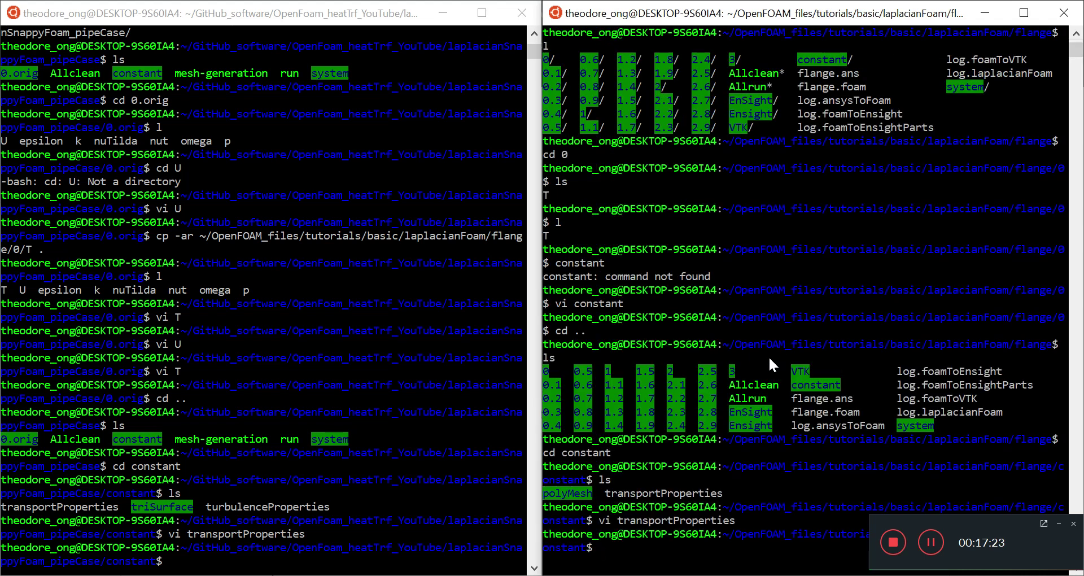
Move up two folders from the pipe case to the repository root, listing each folder's contents.
{"action": "left_click", "coordinate": [276, 428]}
{"action": "type", "text": "cd .."}
{"action": "key", "text": "Return"}
{"action": "type", "text": "ls"}
{"action": "key", "text": "Return"}
{"action": "type", "text": "cd .."}
{"action": "key", "text": "Return"}
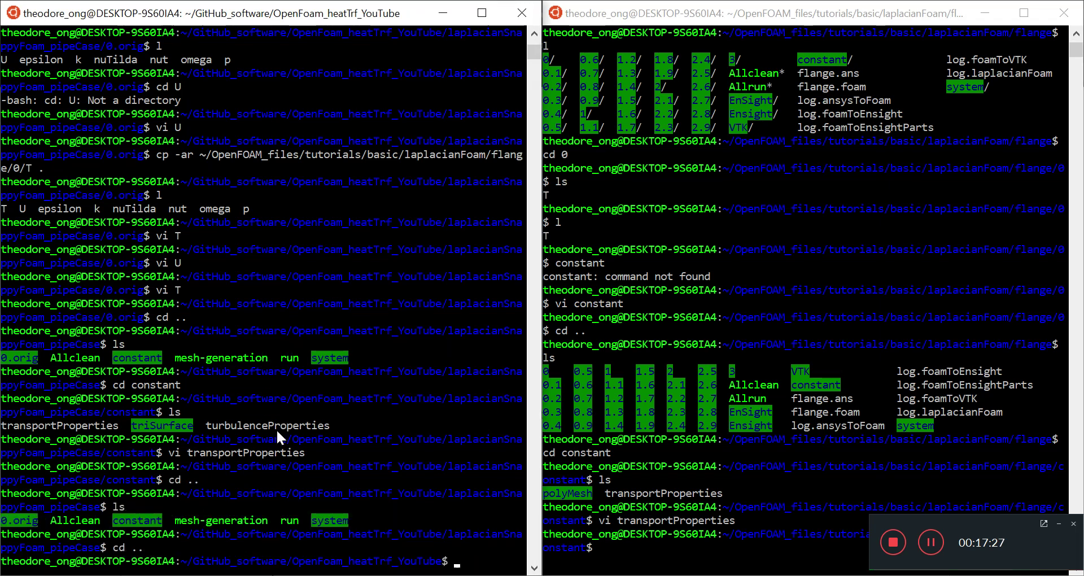
{"action": "type", "text": "ls"}
{"action": "key", "text": "Return"}
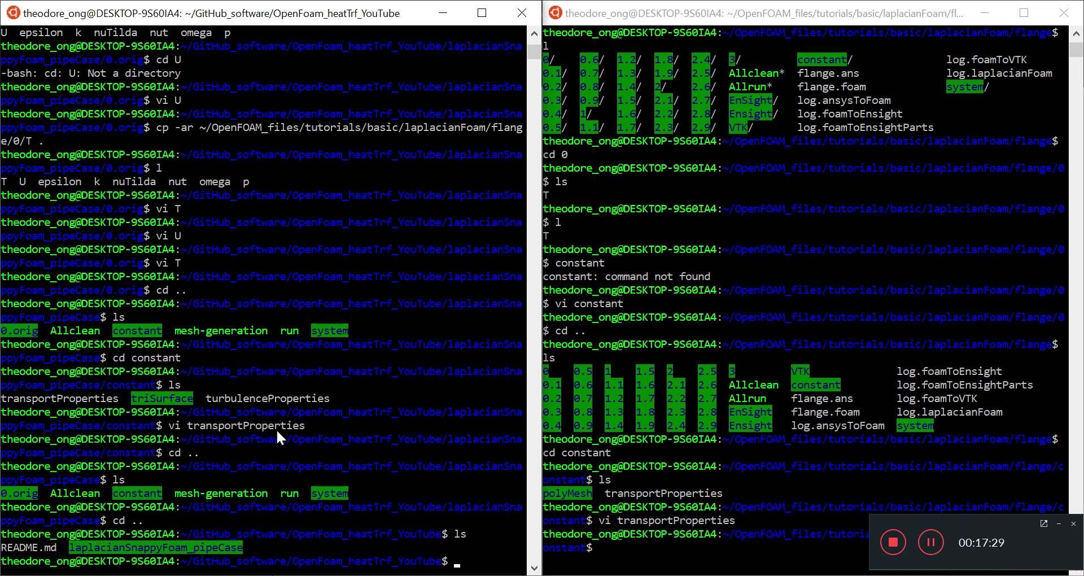
Stage all changes and commit them with the message 'laplacianFoam Edit in progress'.
{"action": "type", "text": "git add ."}
{"action": "key", "text": "Return"}
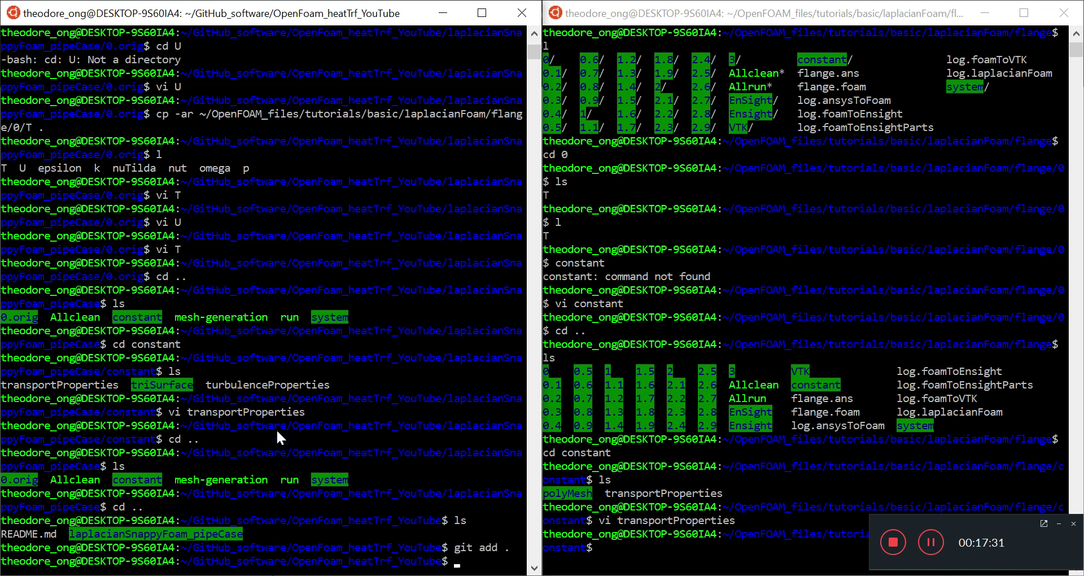
{"action": "type", "text": "git commit -m"}
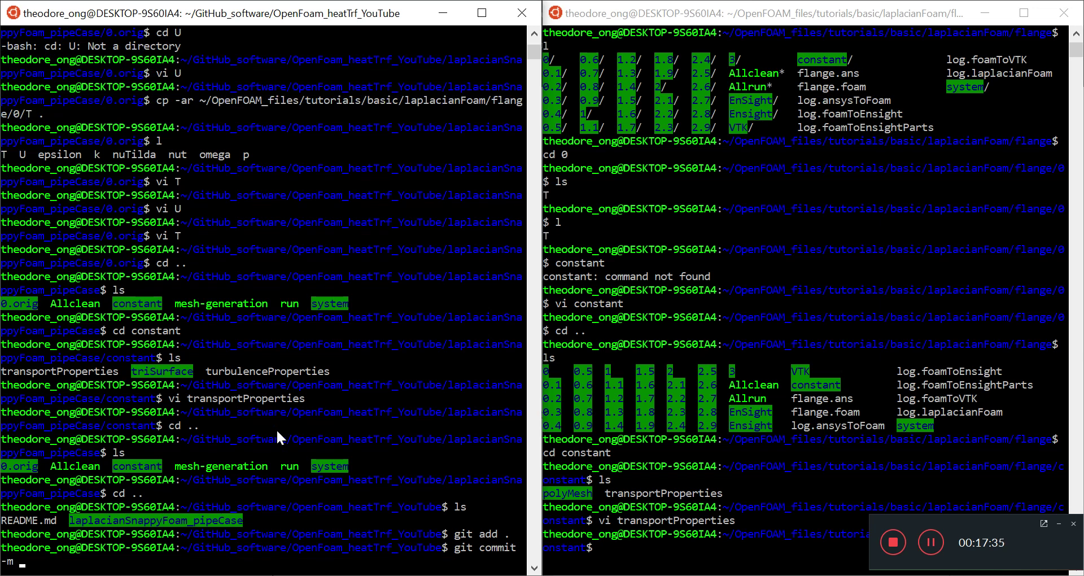
{"action": "type", "text": "\"\"laplacianFoam "}
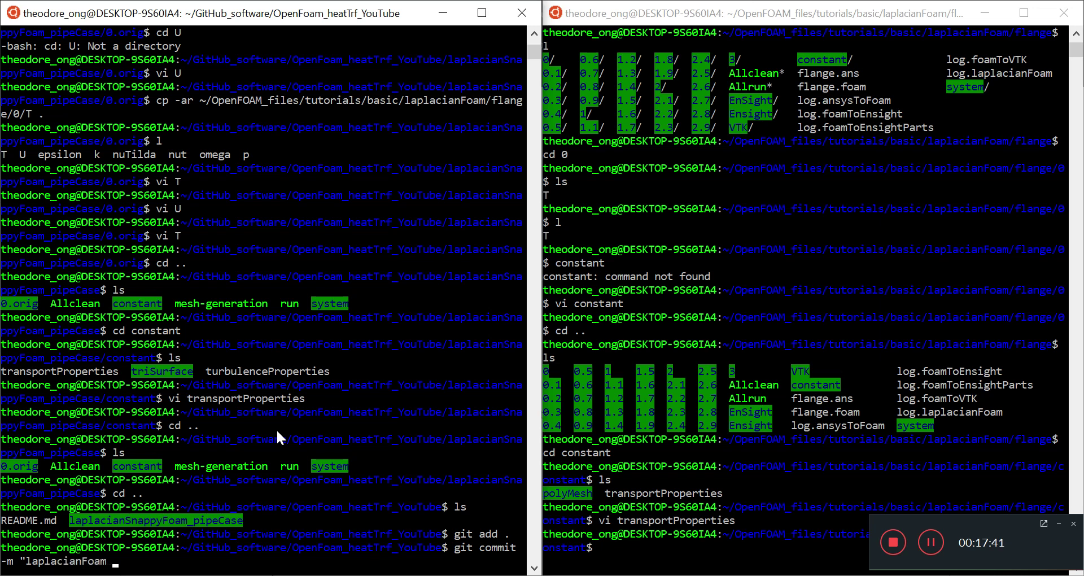
{"action": "type", "text": "Edit in progress\""}
{"action": "key", "text": "Return"}
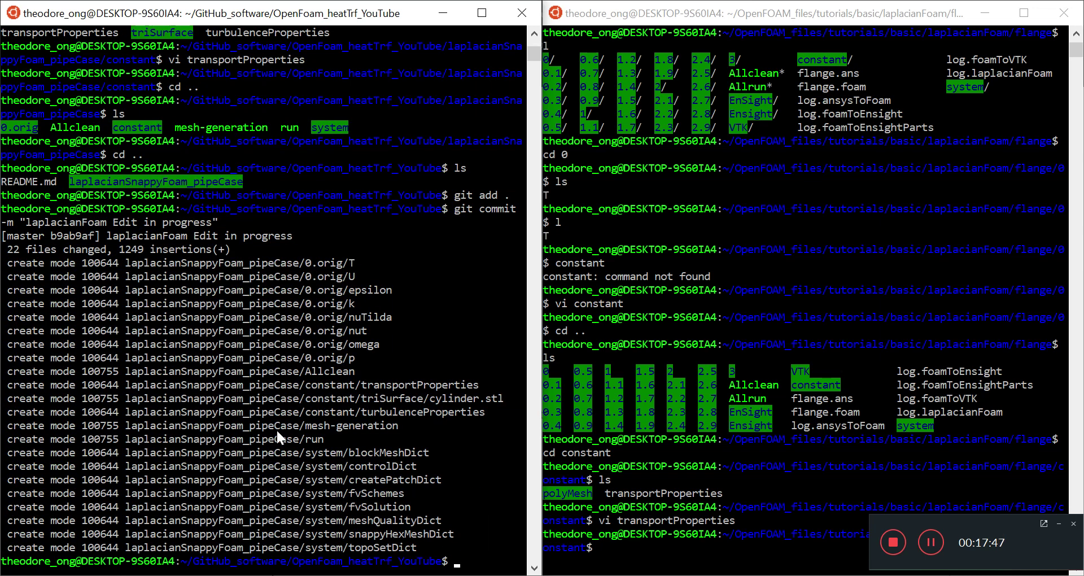
Push master to origin on GitHub, entering the GitHub username and password.
{"action": "type", "text": "git push origin master"}
{"action": "key", "text": "Return"}
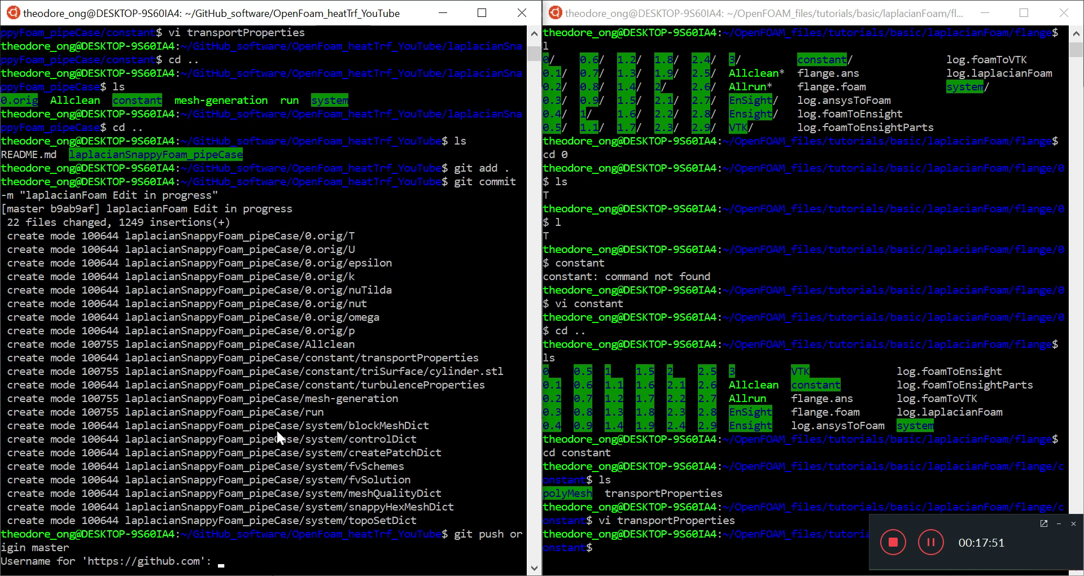
{"action": "type", "text": "theodoreOnzGit"}
{"action": "key", "text": "Return"}
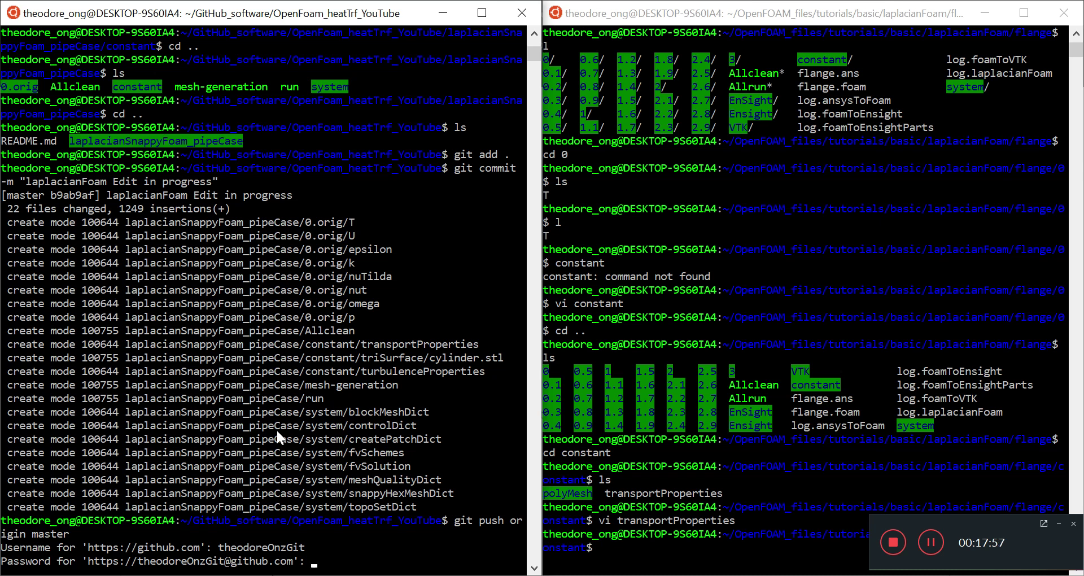
{"action": "key", "text": "Return"}
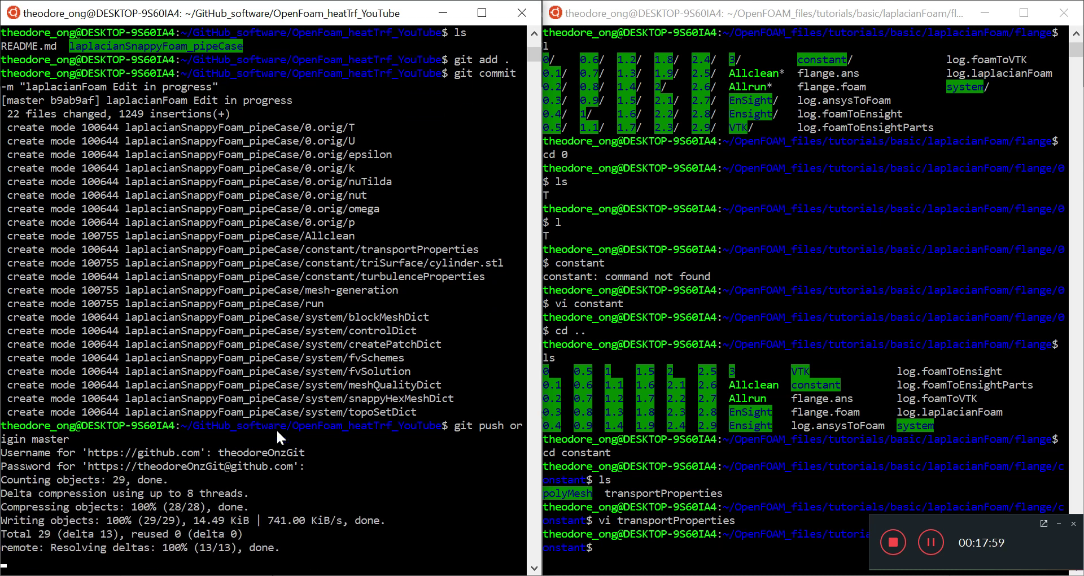